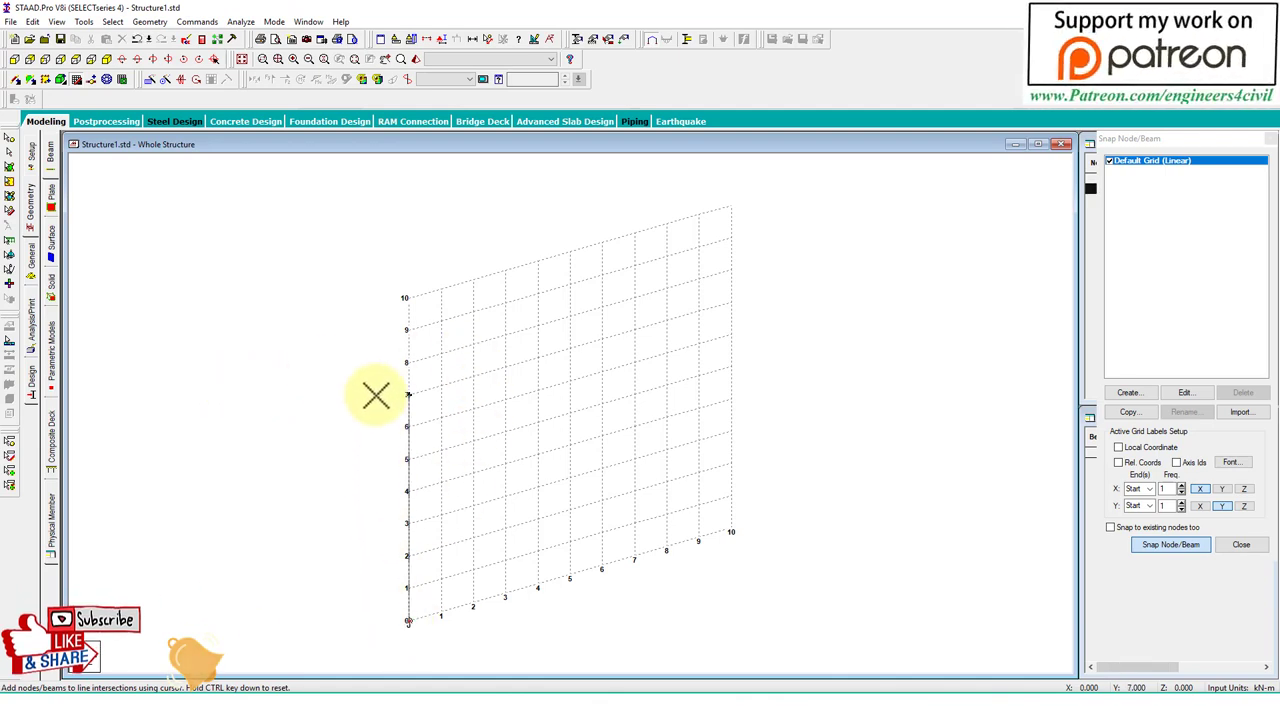
Draw the three frame beams through (0,5), (2,5) and (2,0), then close the snap grid
left_click(407, 459)
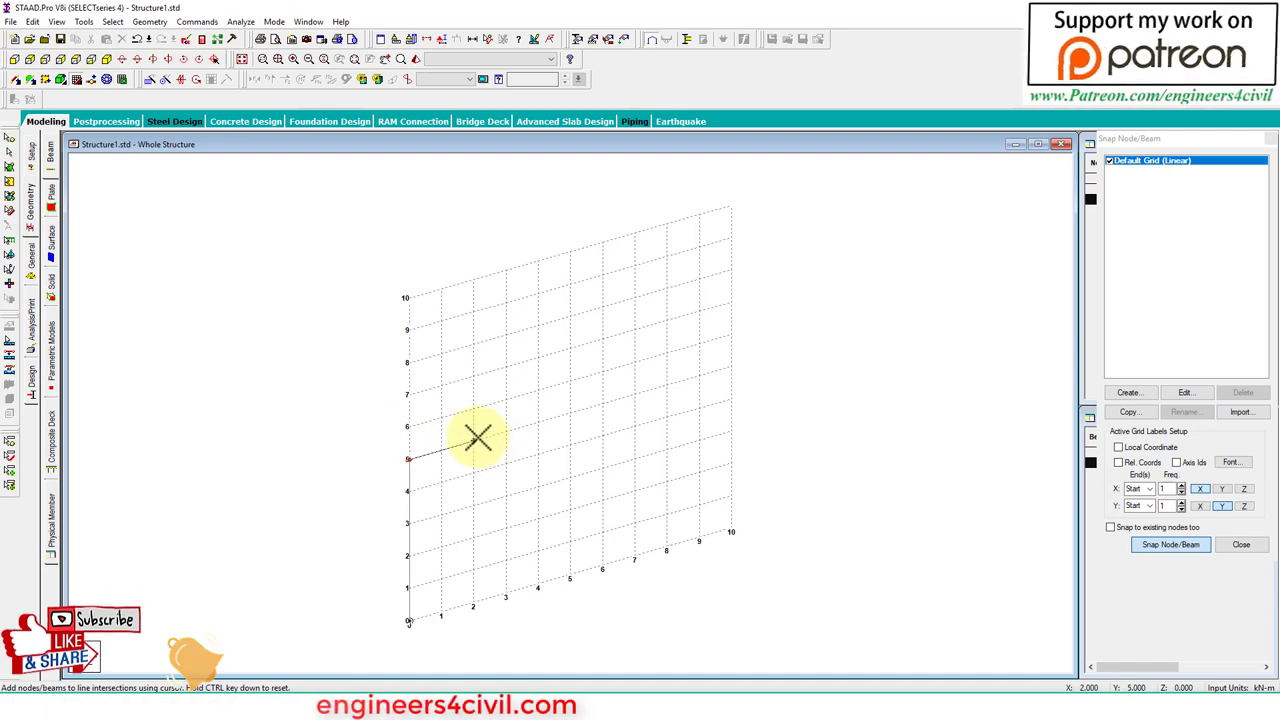
left_click(473, 440)
left_click(471, 604)
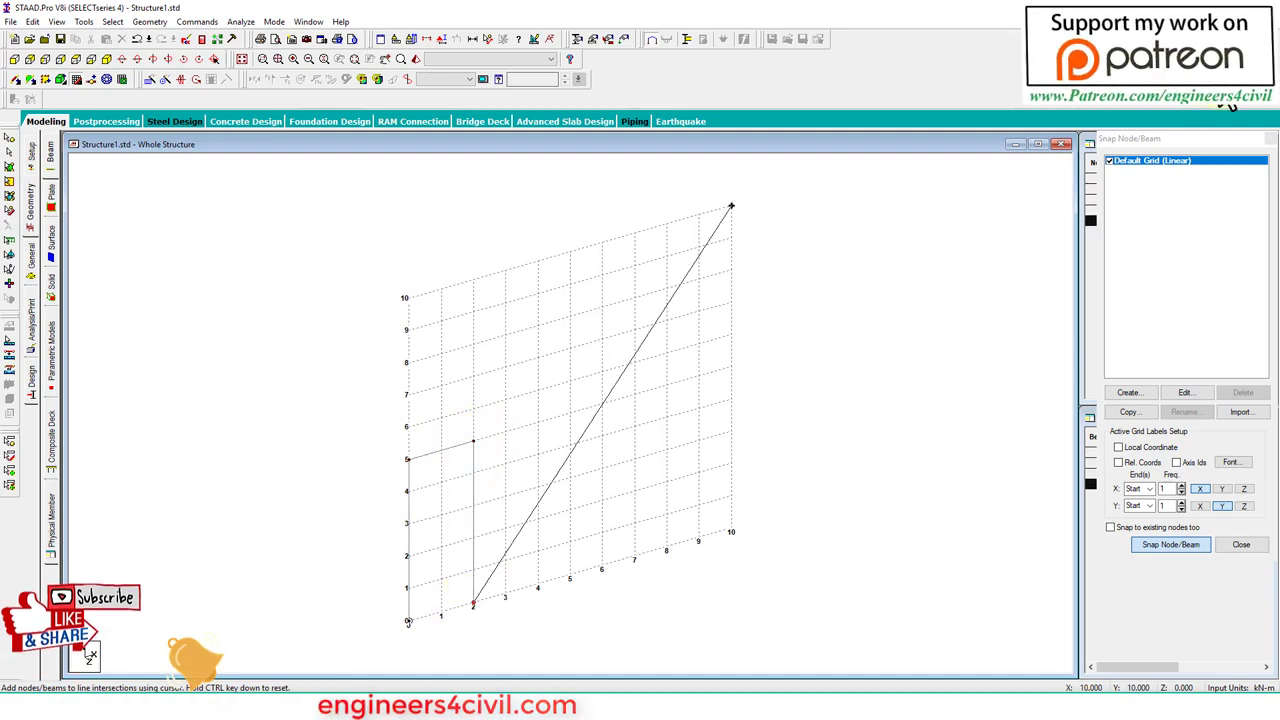
left_click(1270, 138)
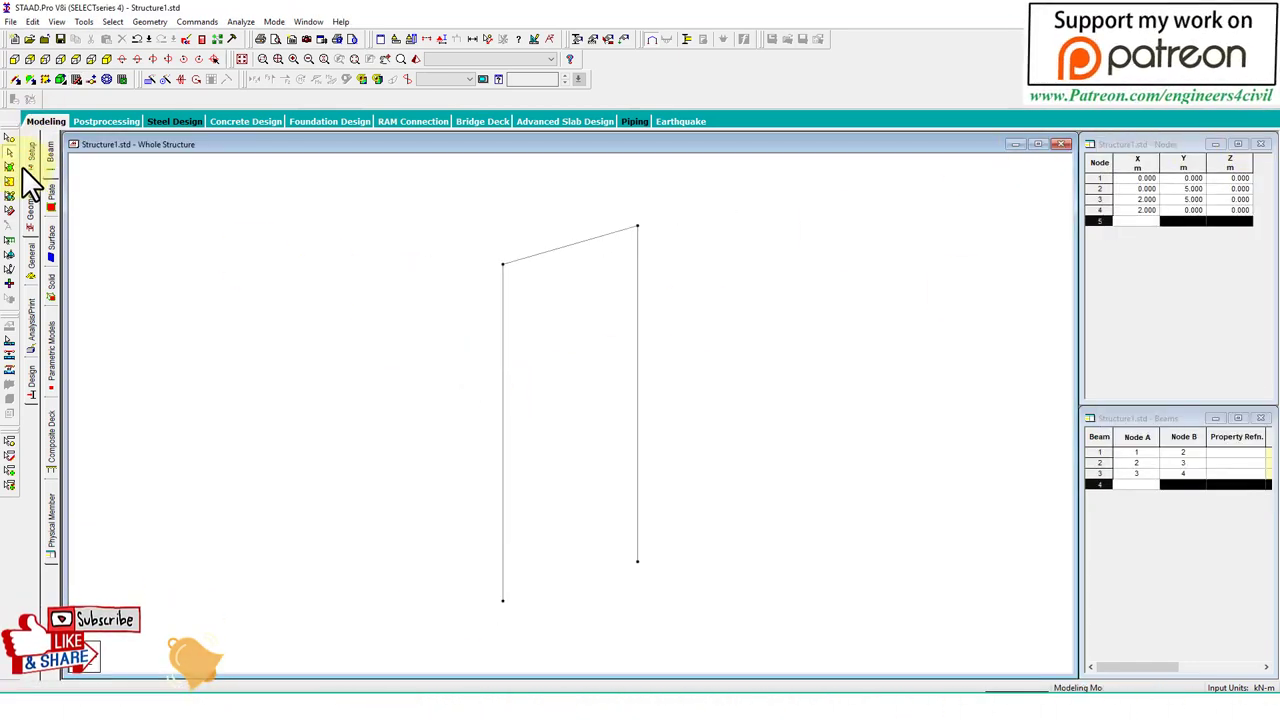
Create Support 2 and assign it to base nodes 1 and 4
left_click(31, 252)
left_click(51, 260)
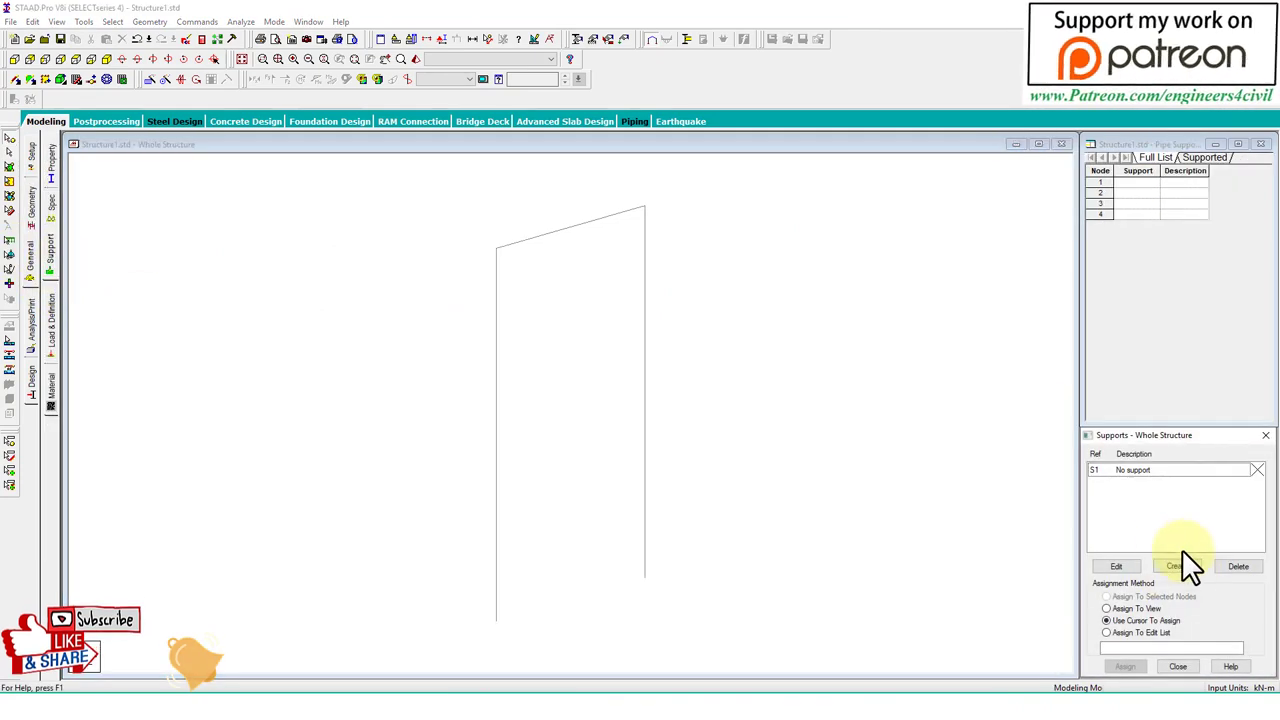
left_click(1178, 567)
left_click(1086, 677)
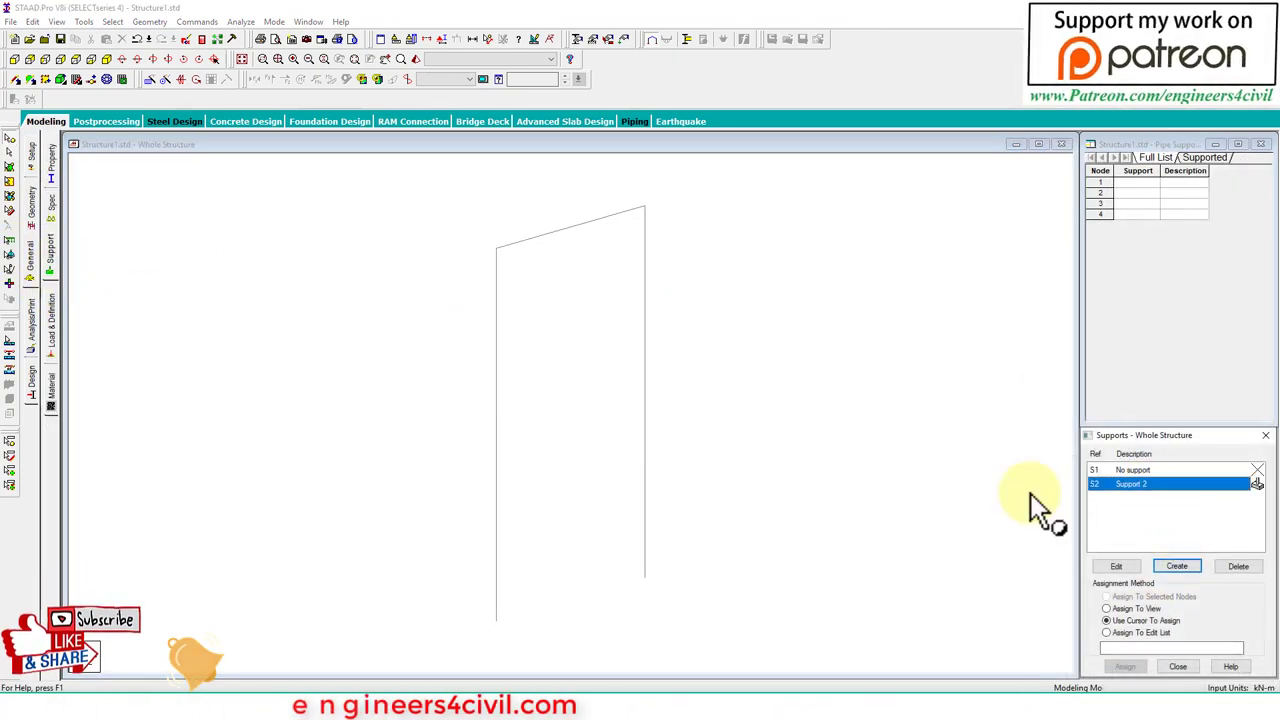
left_click(1118, 668)
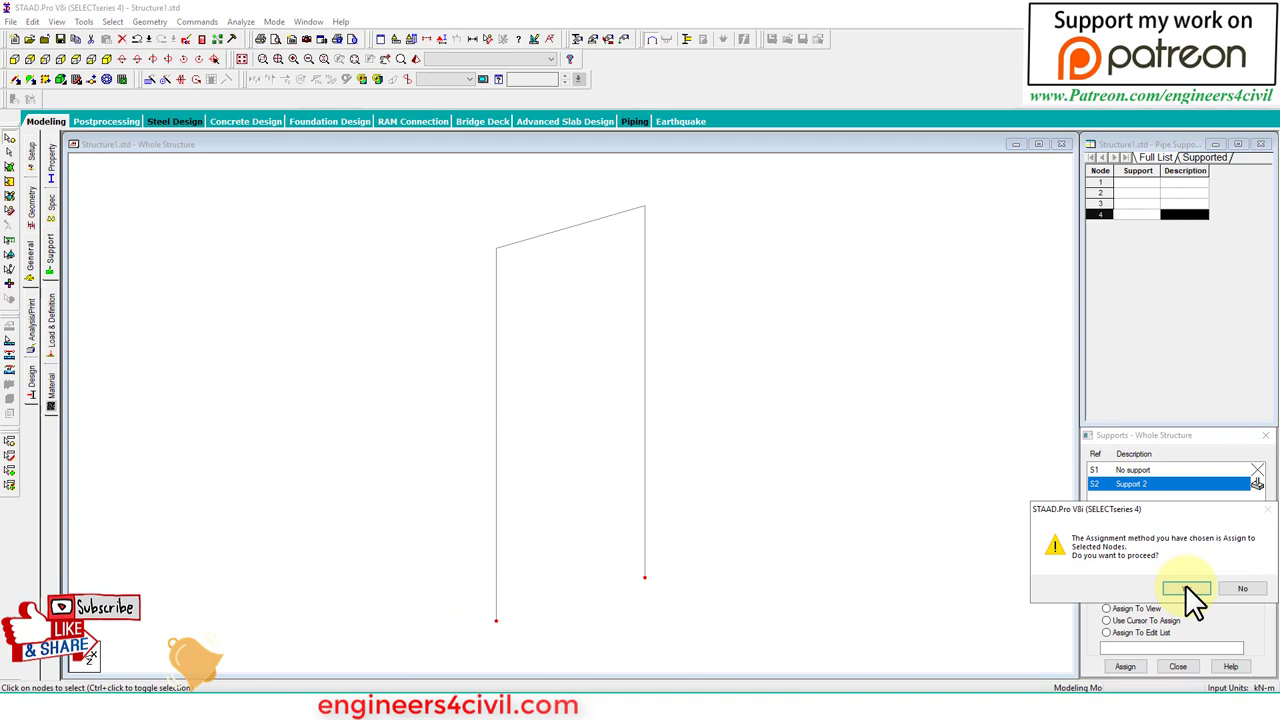
left_click(1185, 584)
left_click(17, 60)
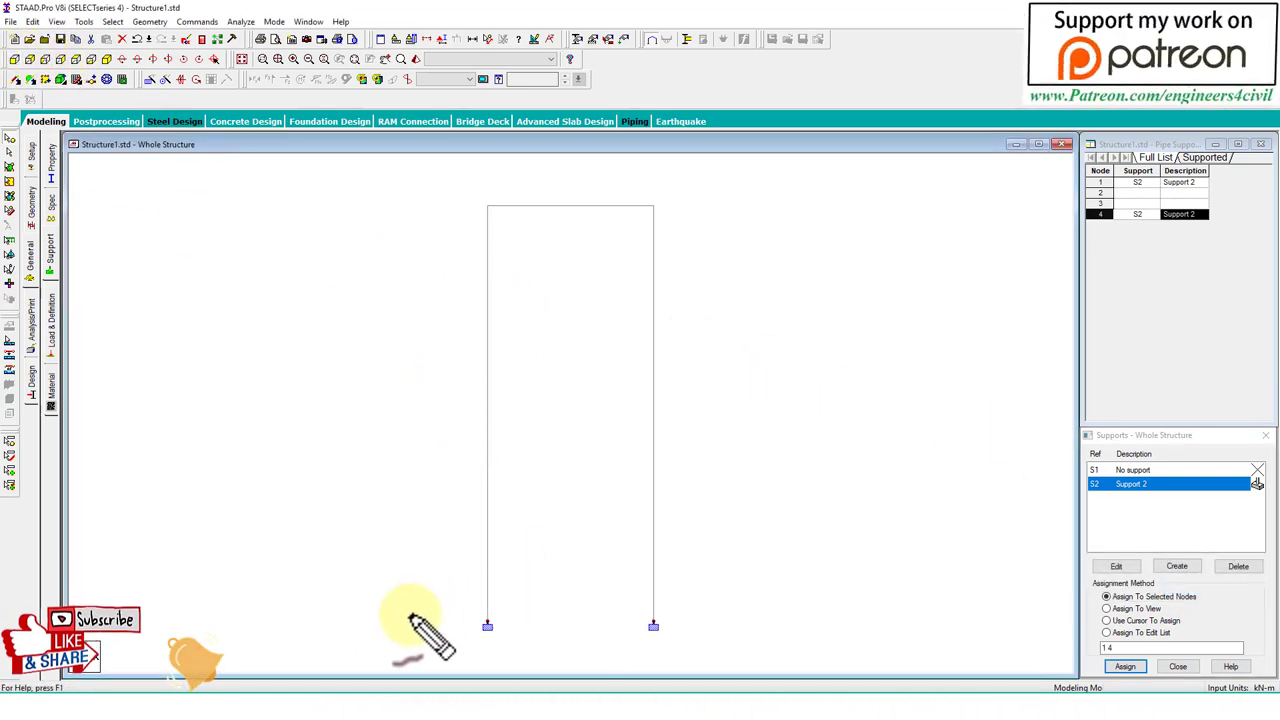
mouse_move(379, 599)
left_mouse_down()
mouse_move(766, 588)
mouse_move(780, 653)
mouse_move(529, 677)
mouse_move(372, 672)
left_mouse_up()
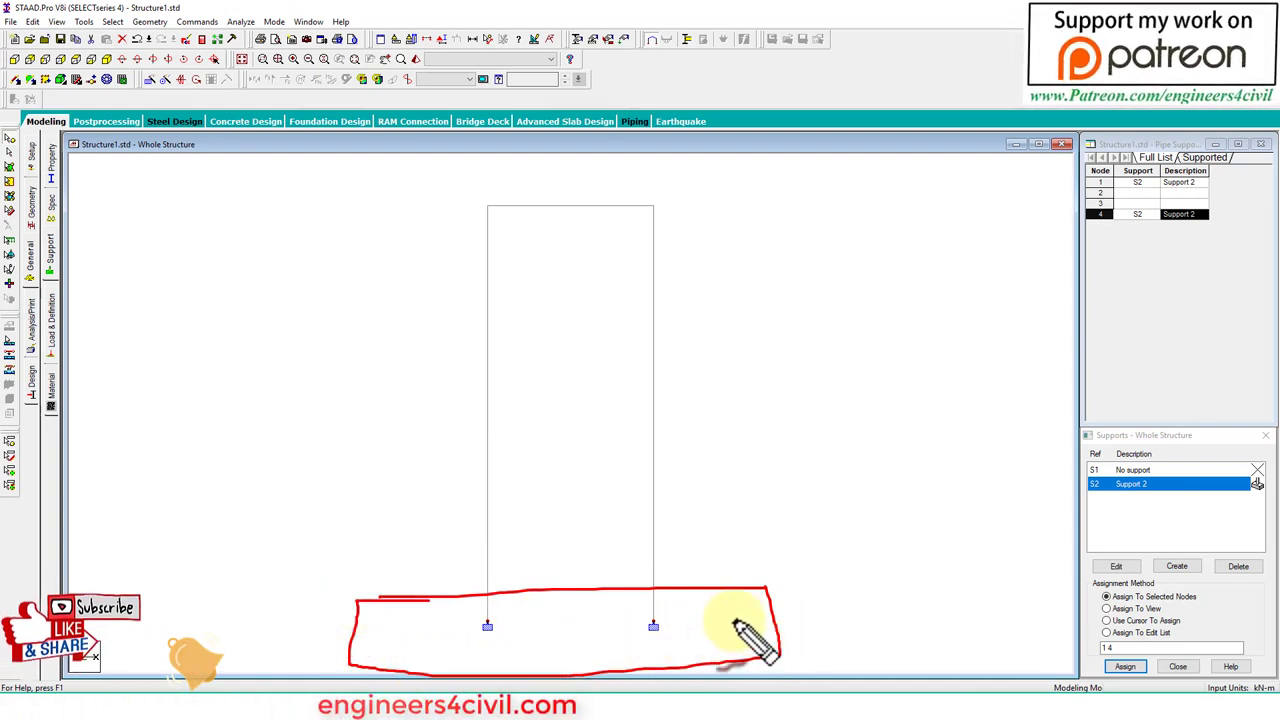
key("Escape")
Define a Rect 0.30x0.30 concrete section and assign it to beams 1 to 3
left_click(32, 200)
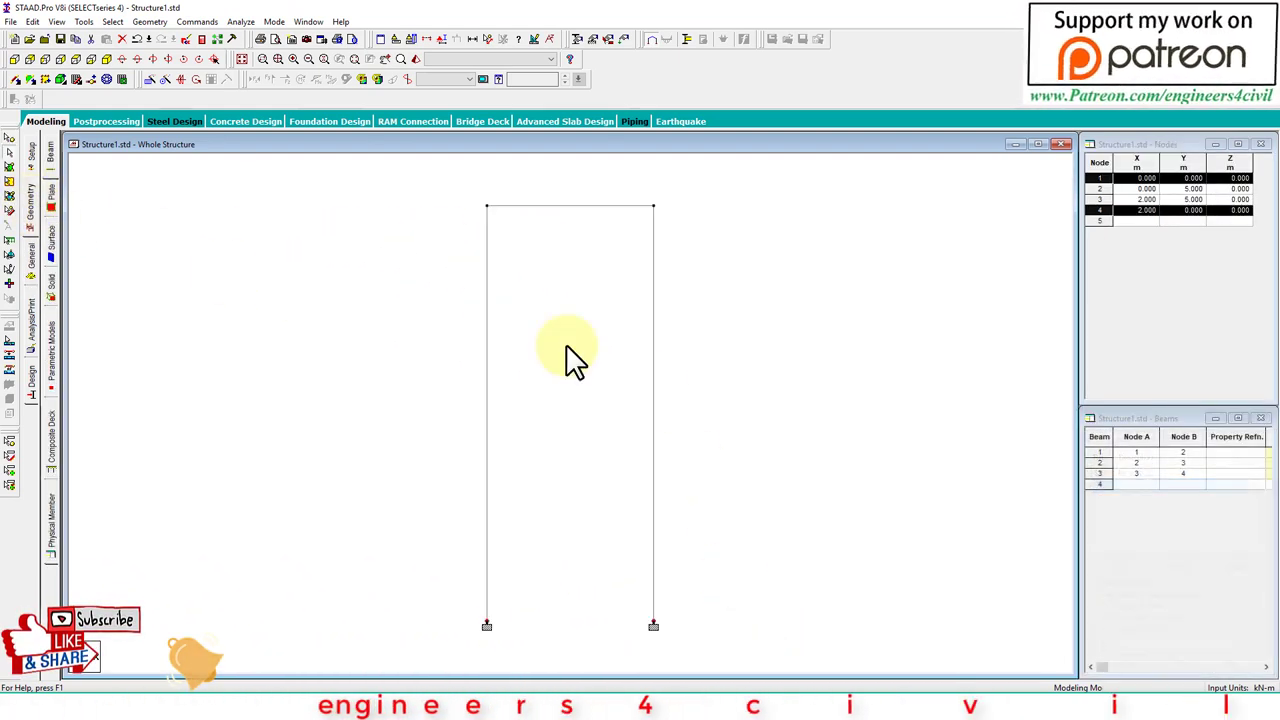
left_click(33, 268)
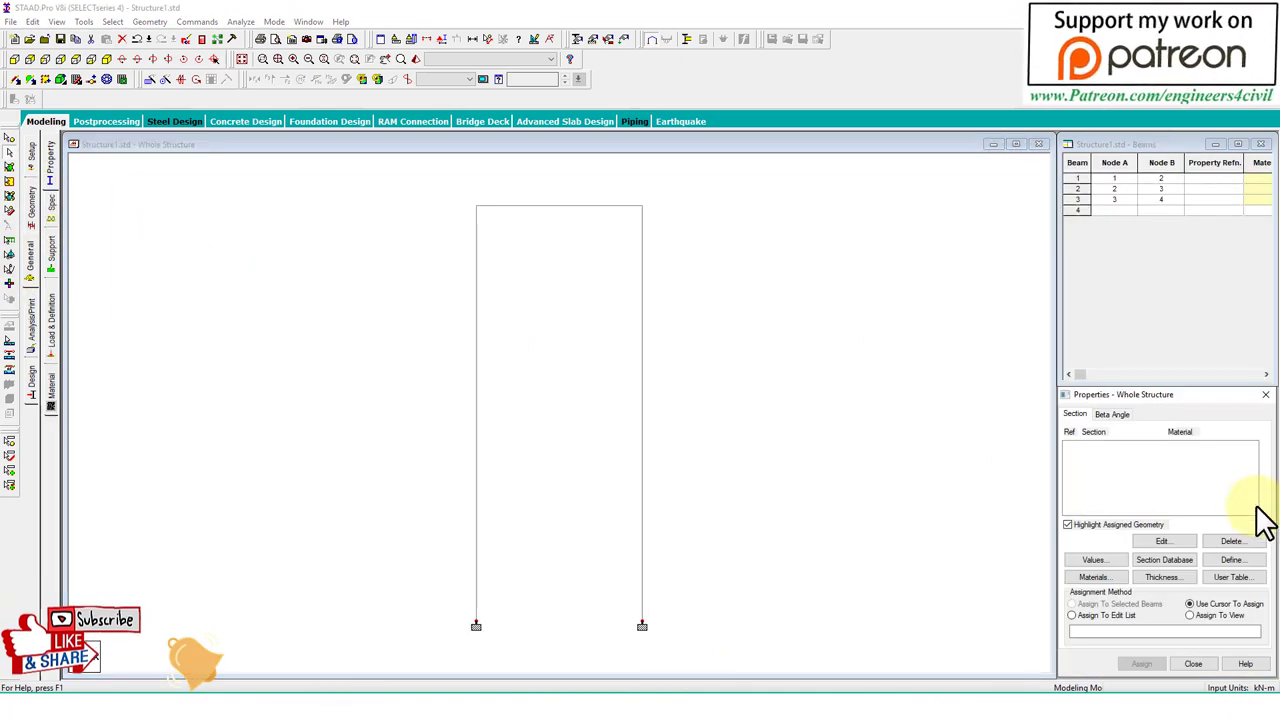
left_click(1230, 560)
left_click(450, 247)
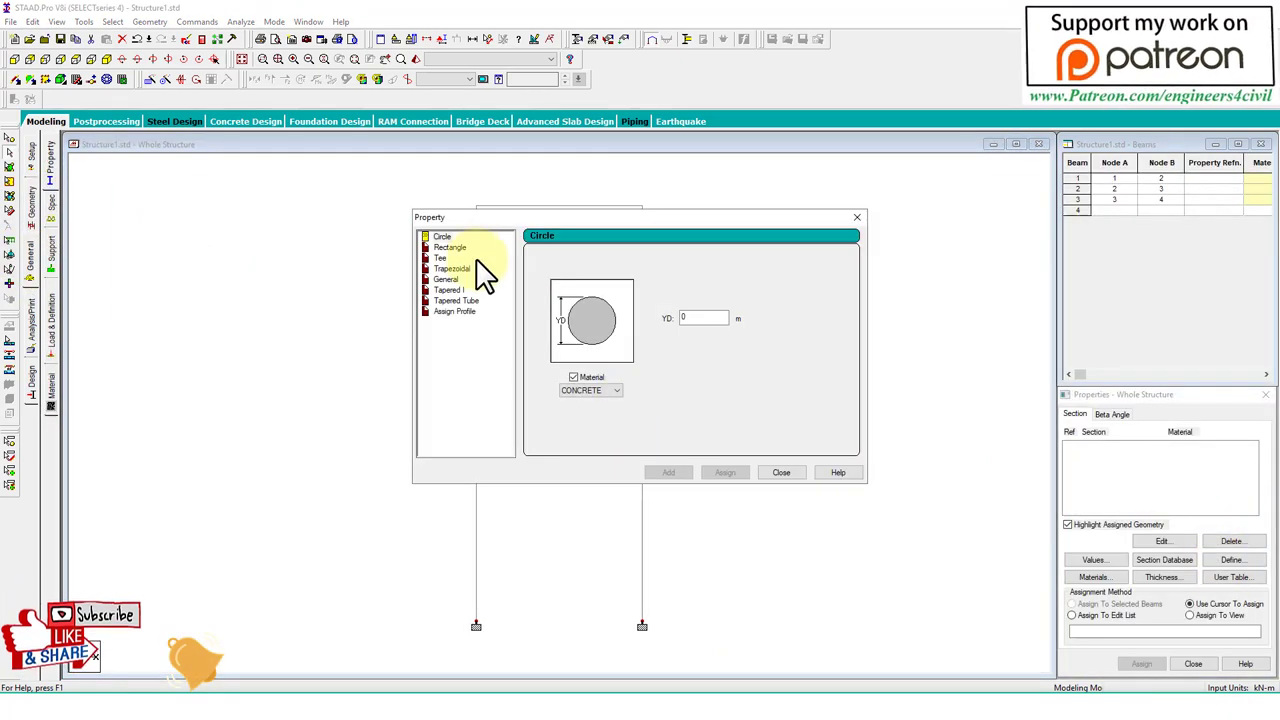
left_click(720, 310)
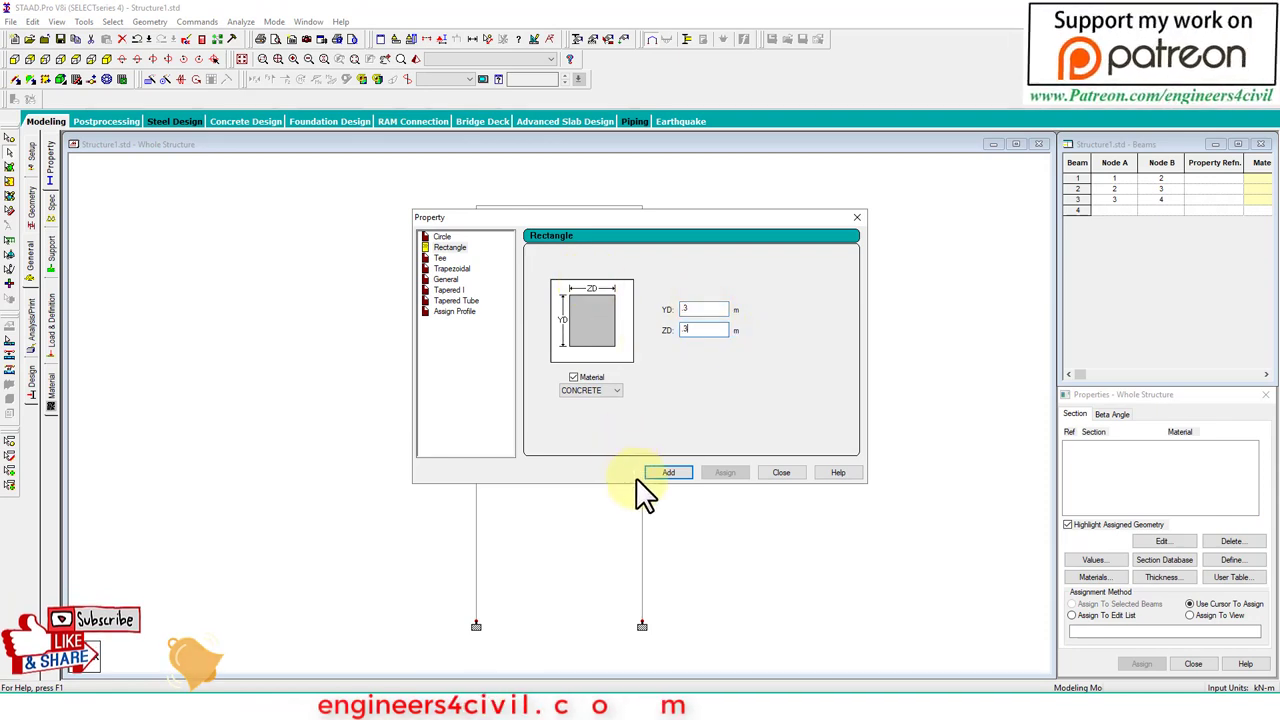
left_click(666, 473)
left_click(781, 472)
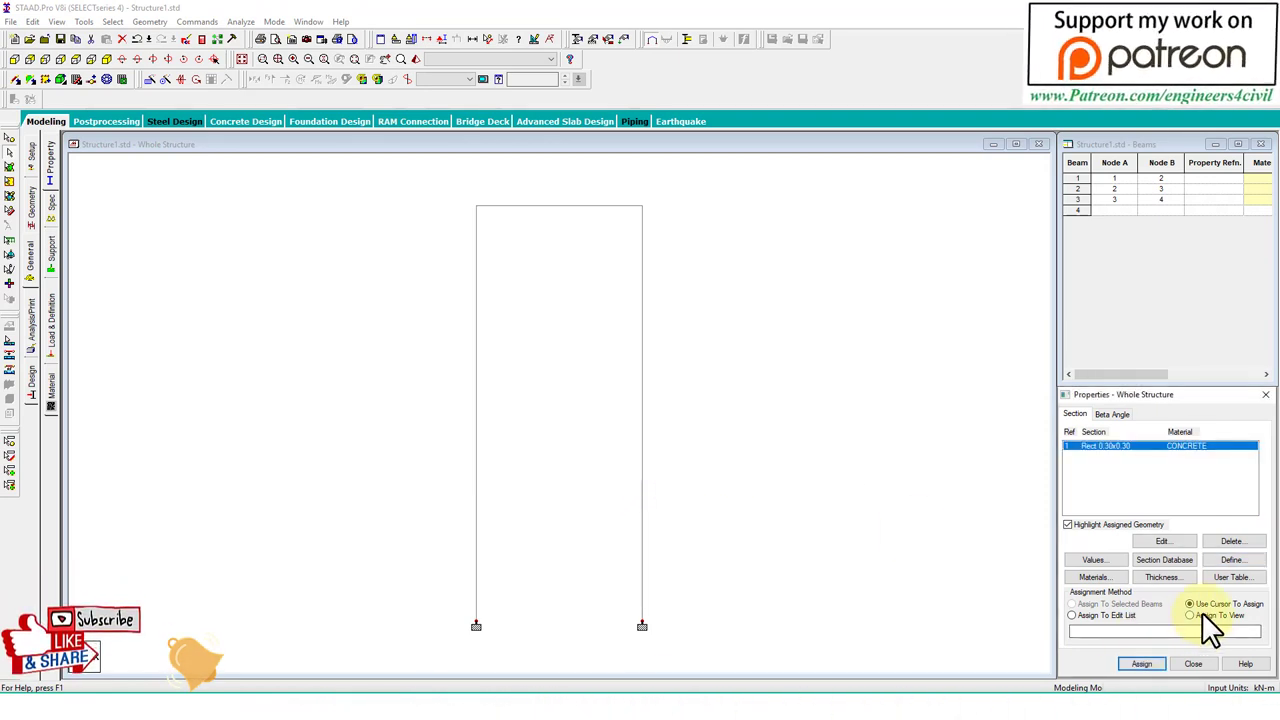
left_click(1140, 663)
left_click(1106, 569)
left_click(51, 322)
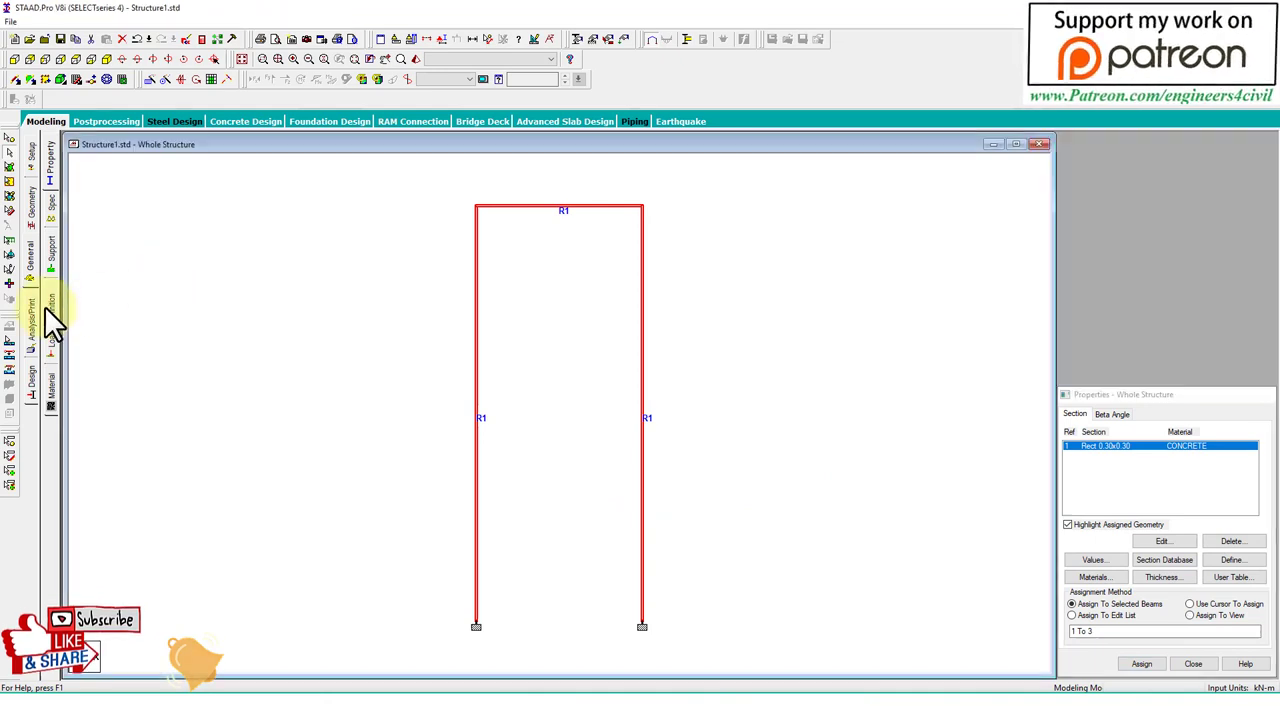
Add a primary load case of type Dead titled 'dead'
left_click(1124, 166)
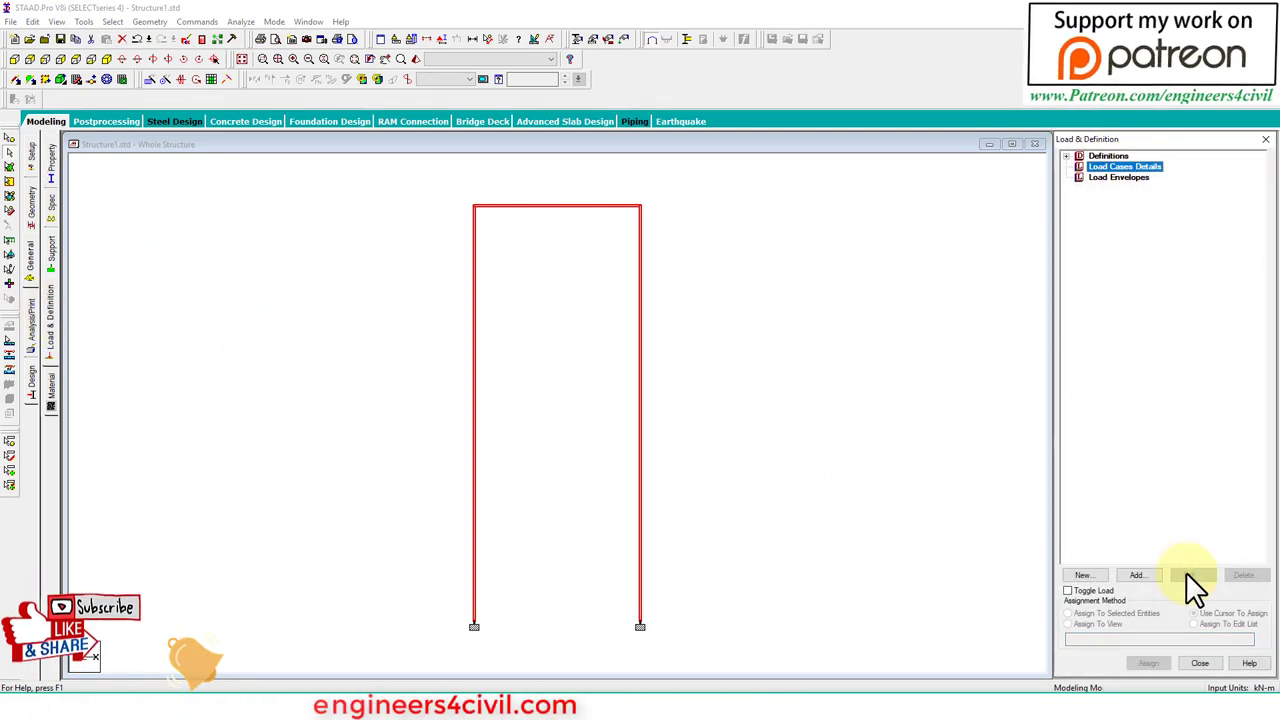
left_click(1137, 575)
left_click(712, 279)
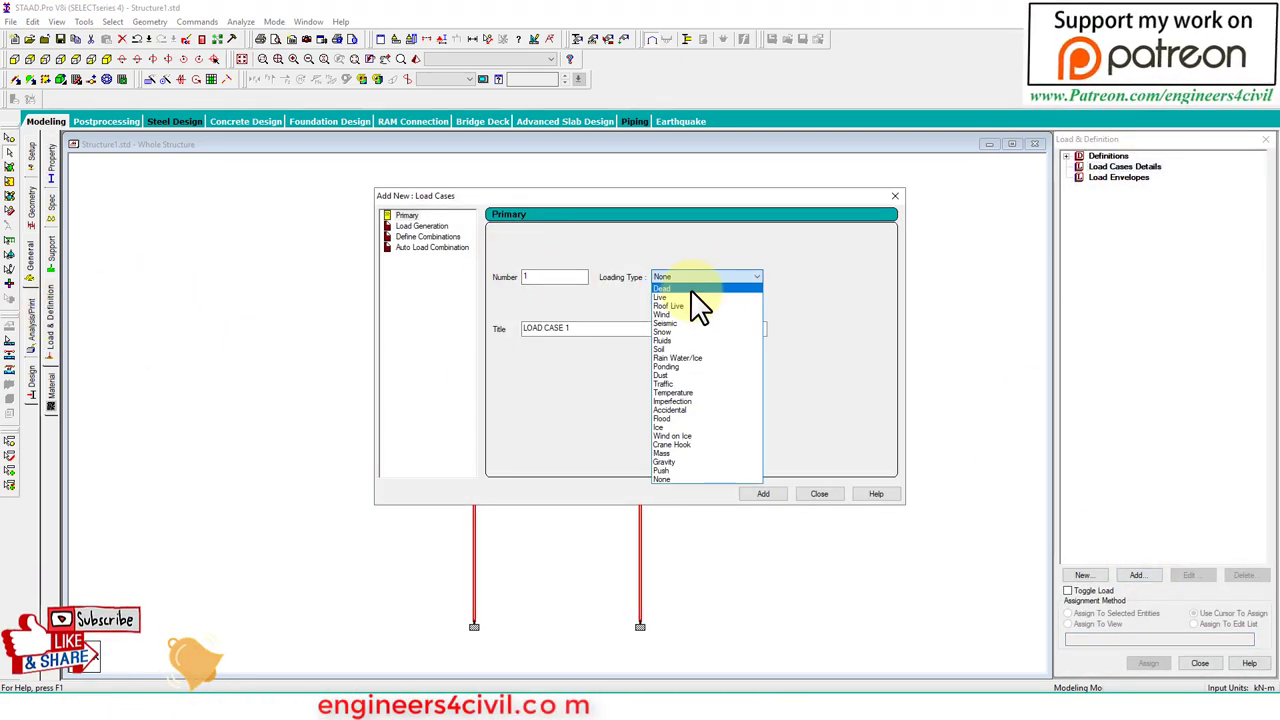
left_click(694, 288)
left_click_drag(609, 330, 234, 320)
type("deda")
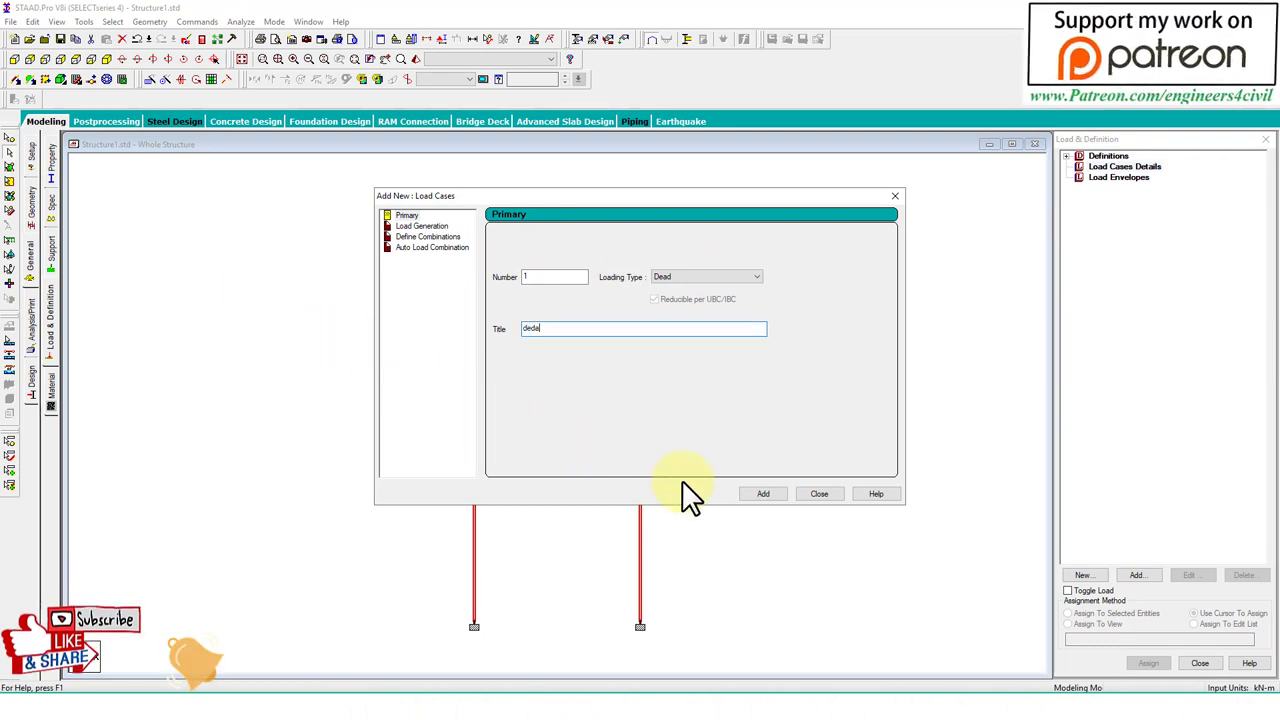
left_click_drag(560, 323, 243, 337)
type("dead")
left_click(763, 494)
left_click(819, 494)
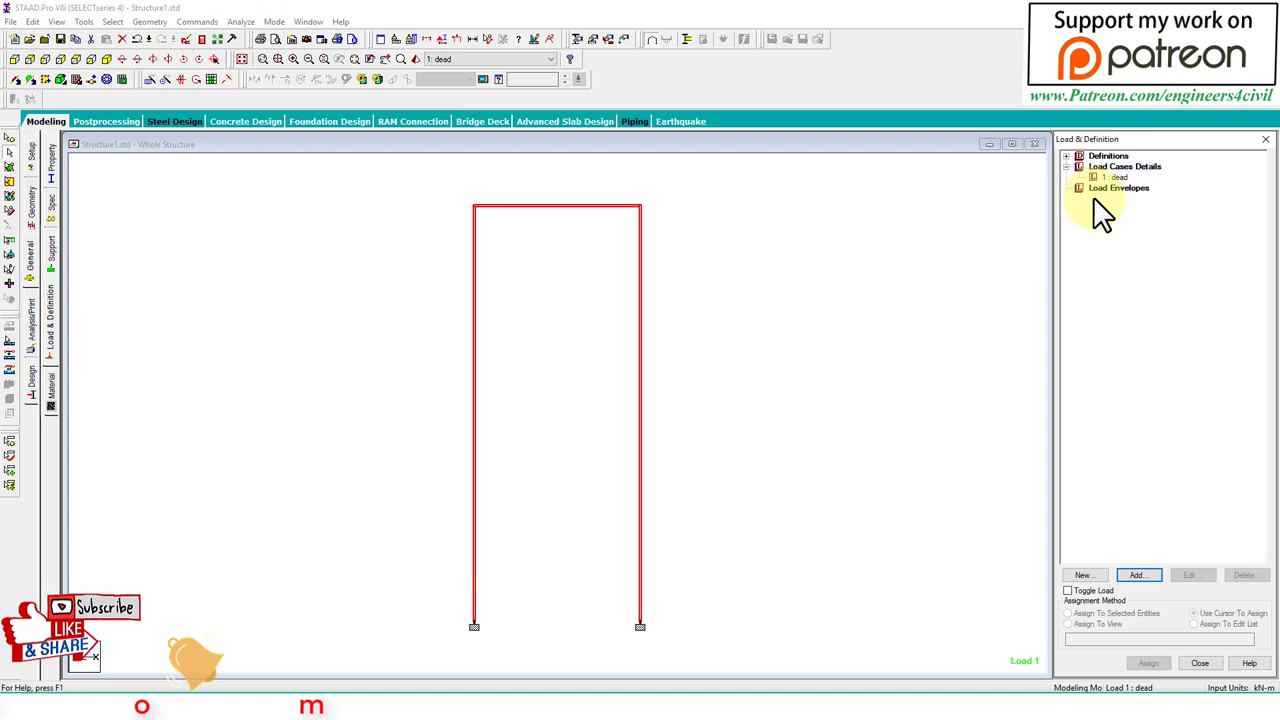
Add a Selfweight Y -1 item and a uniform GY member load of -10 kN/m
left_click(1156, 571)
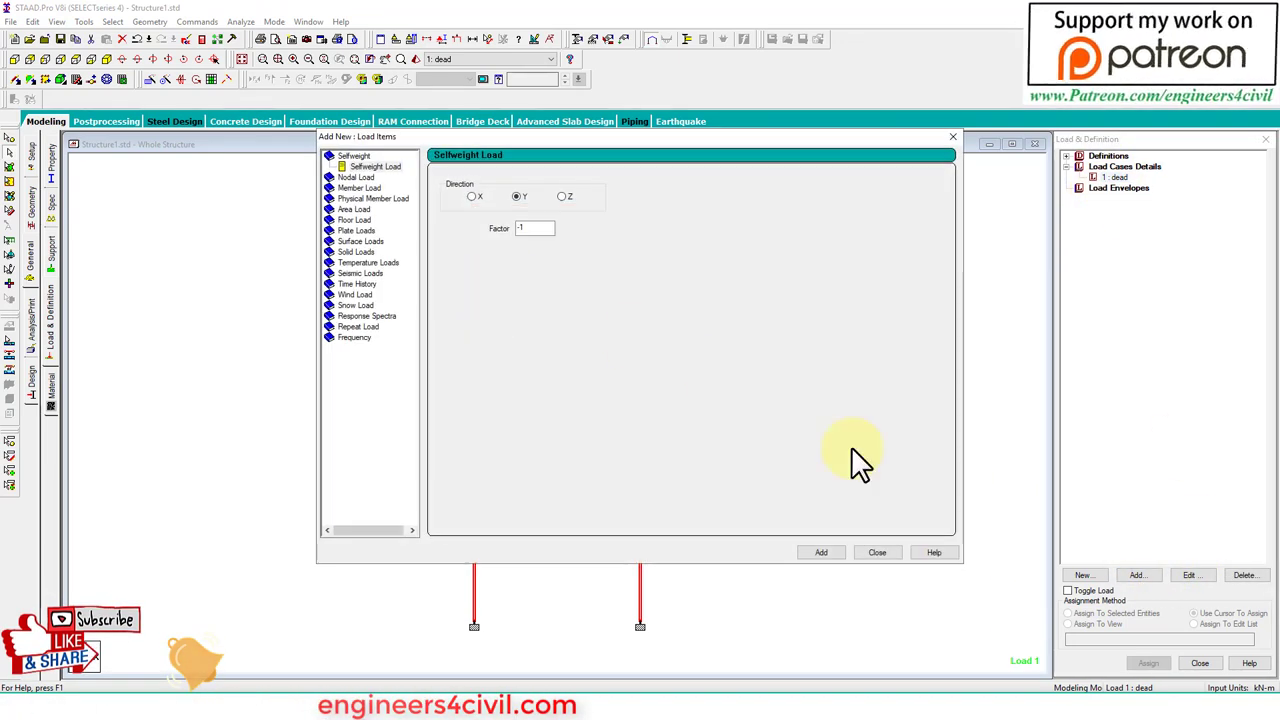
left_click(821, 552)
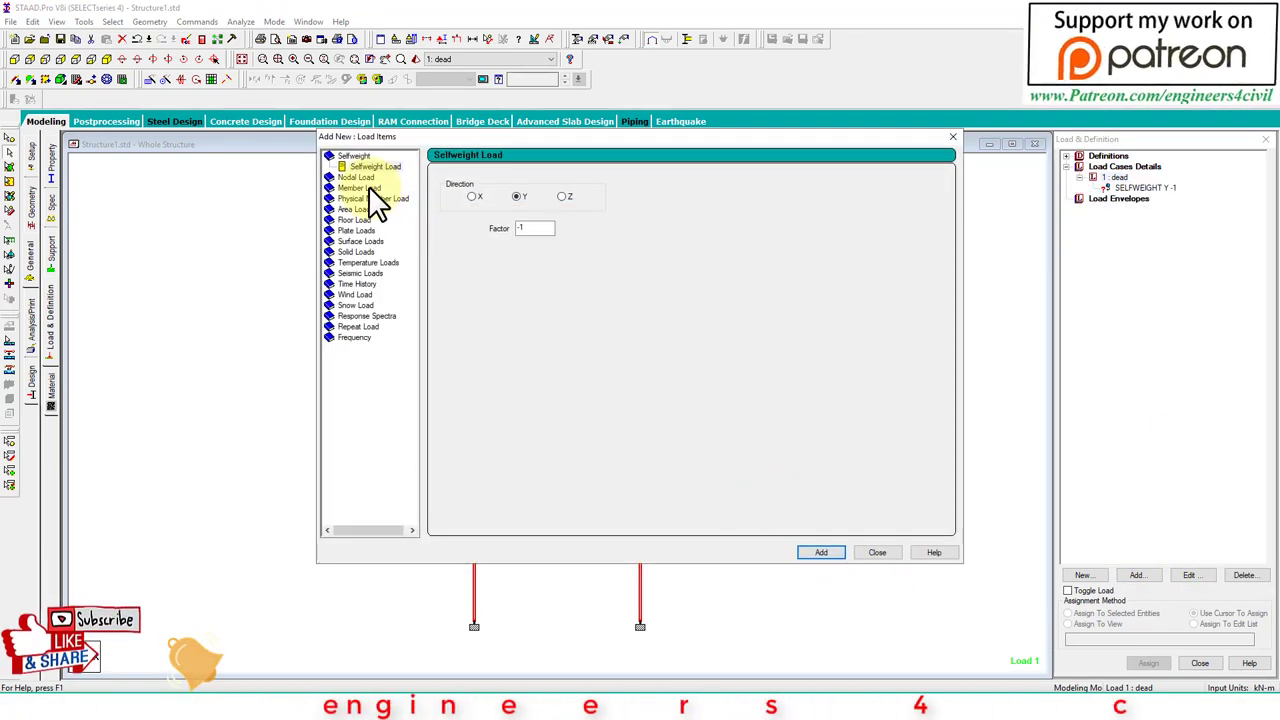
left_click(362, 187)
type("-")
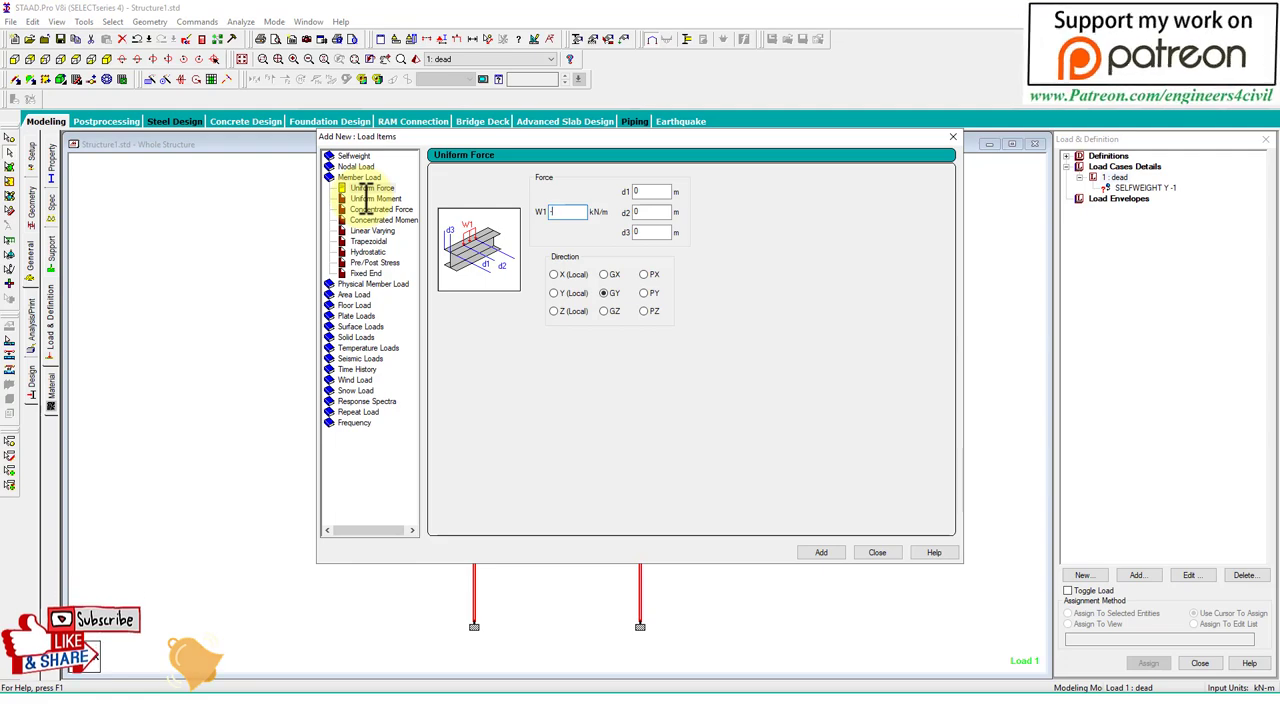
type("10")
left_click(821, 552)
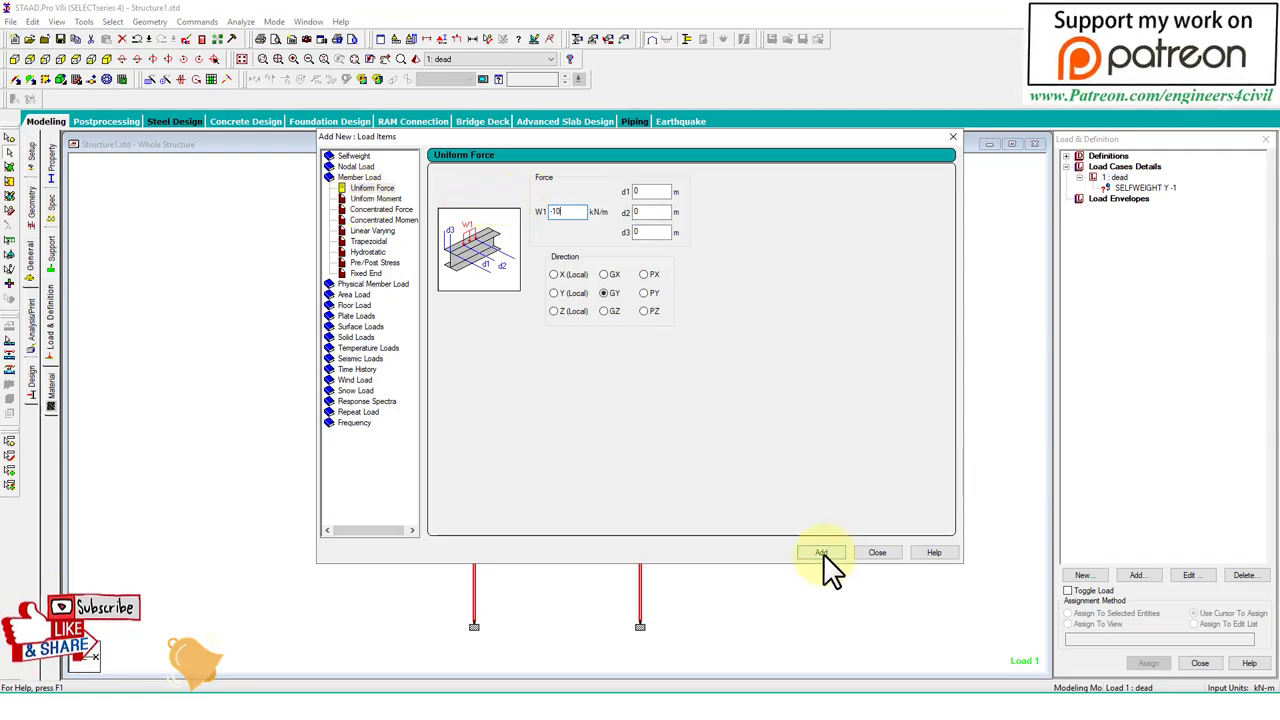
left_click(877, 552)
Assign the -10 kN/m uniform load to the frame members
left_click(1127, 192)
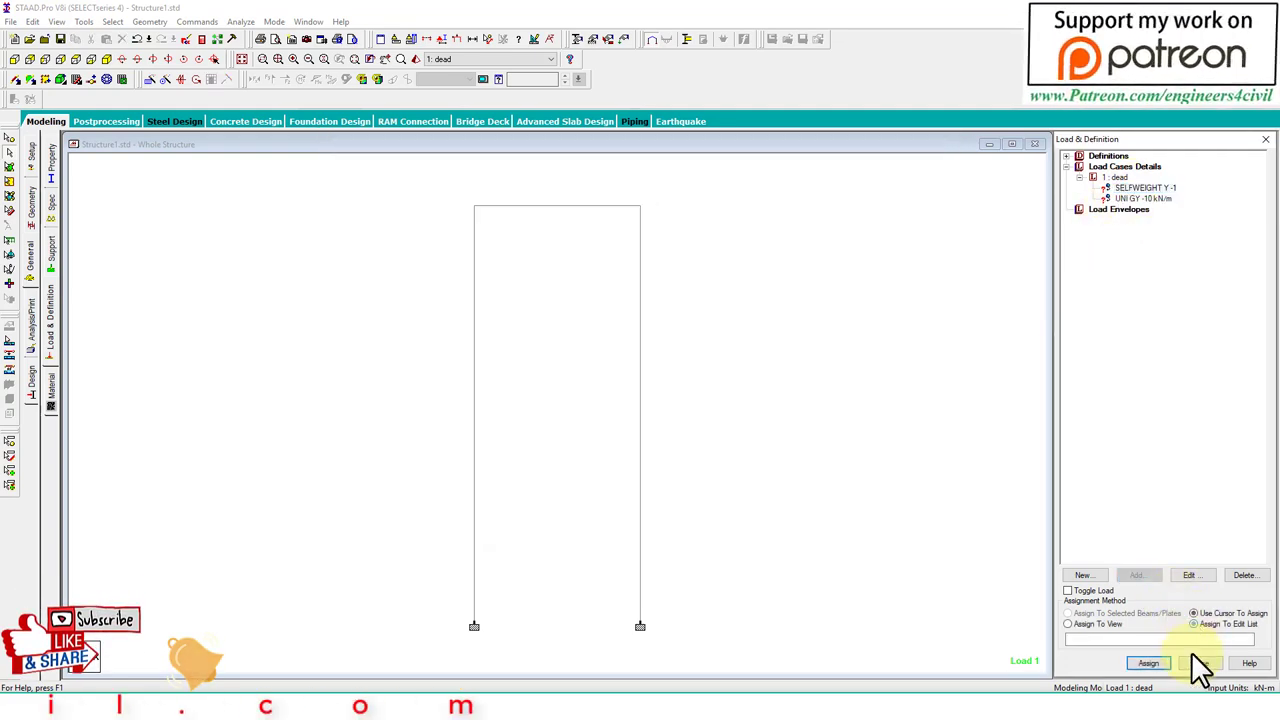
left_click(1118, 623)
left_click(1148, 663)
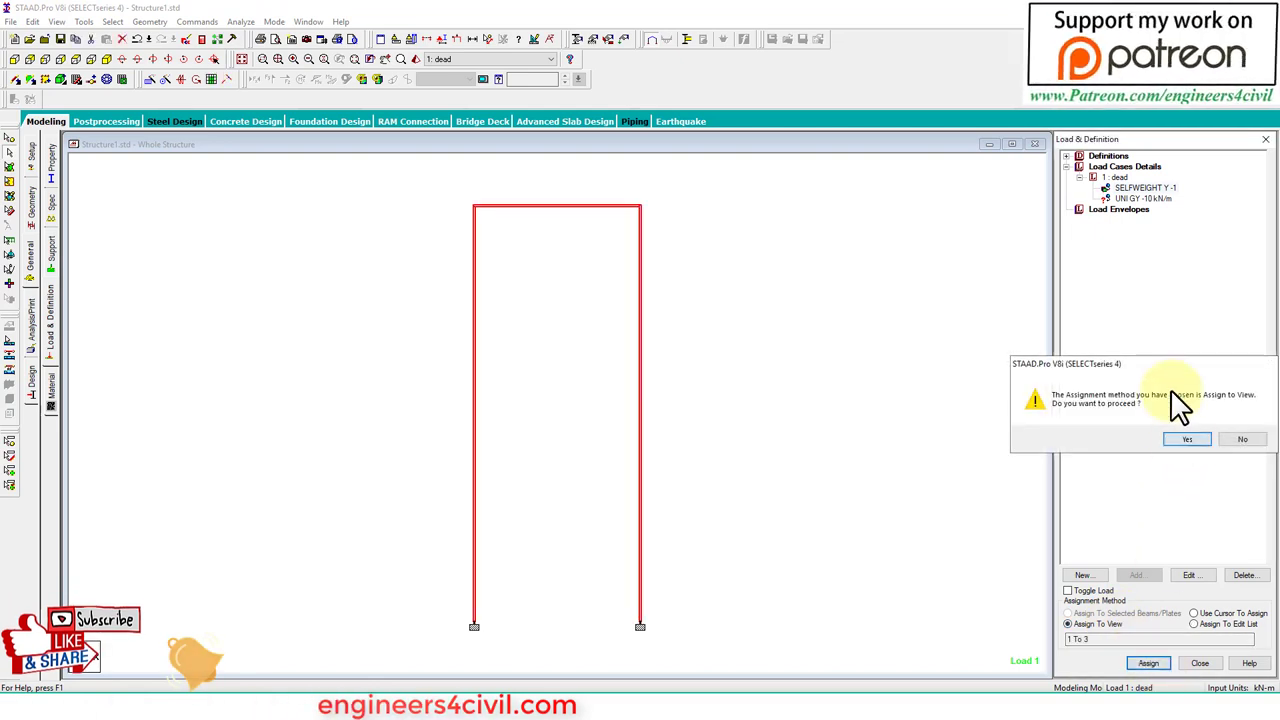
left_click(1177, 437)
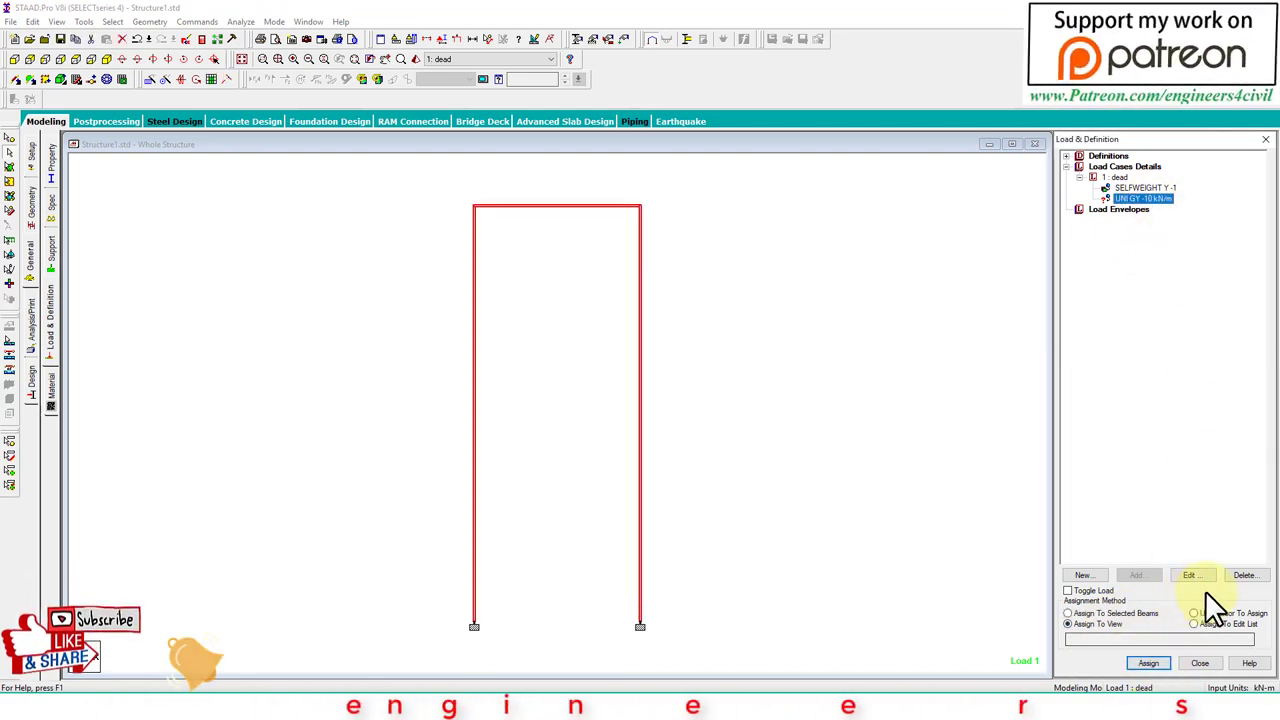
left_click(1150, 663)
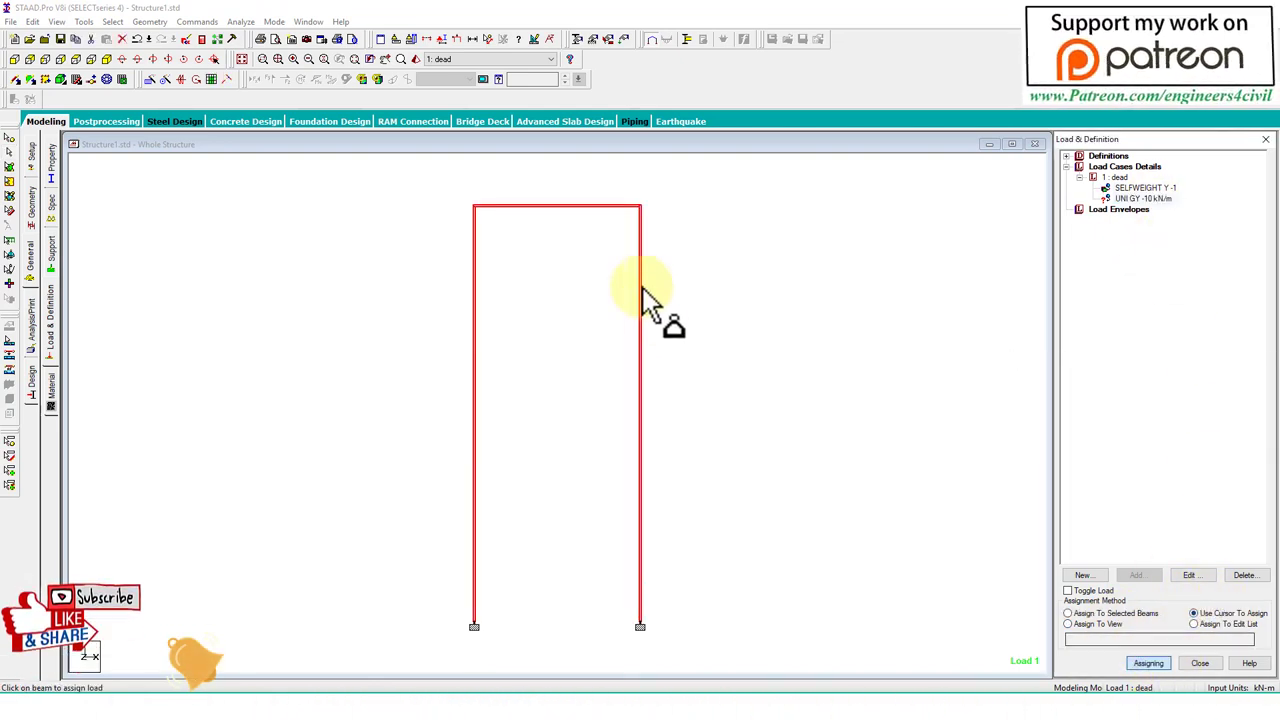
Apply the uniform load to the top beam and add Print All and Perform Analysis commands
left_click(608, 207)
left_click(55, 368)
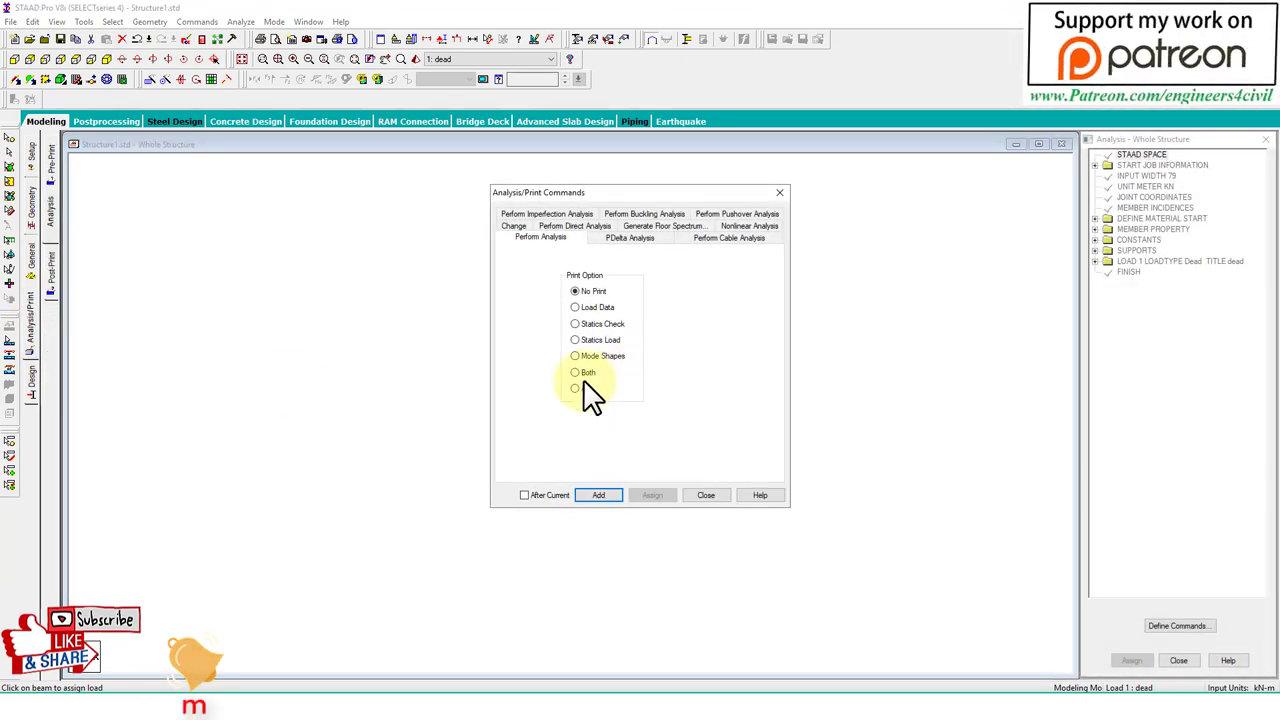
left_click(580, 389)
left_click(612, 495)
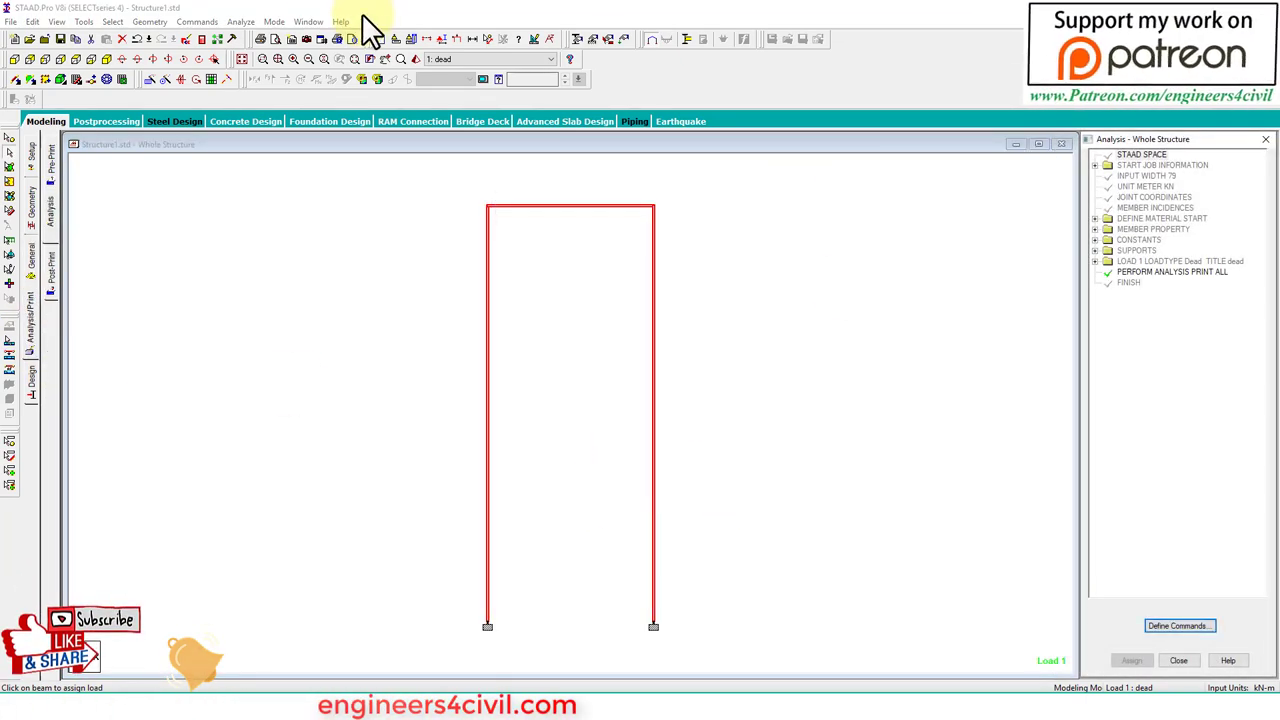
Save the model and run the frame analysis
left_click(241, 21)
left_click(251, 40)
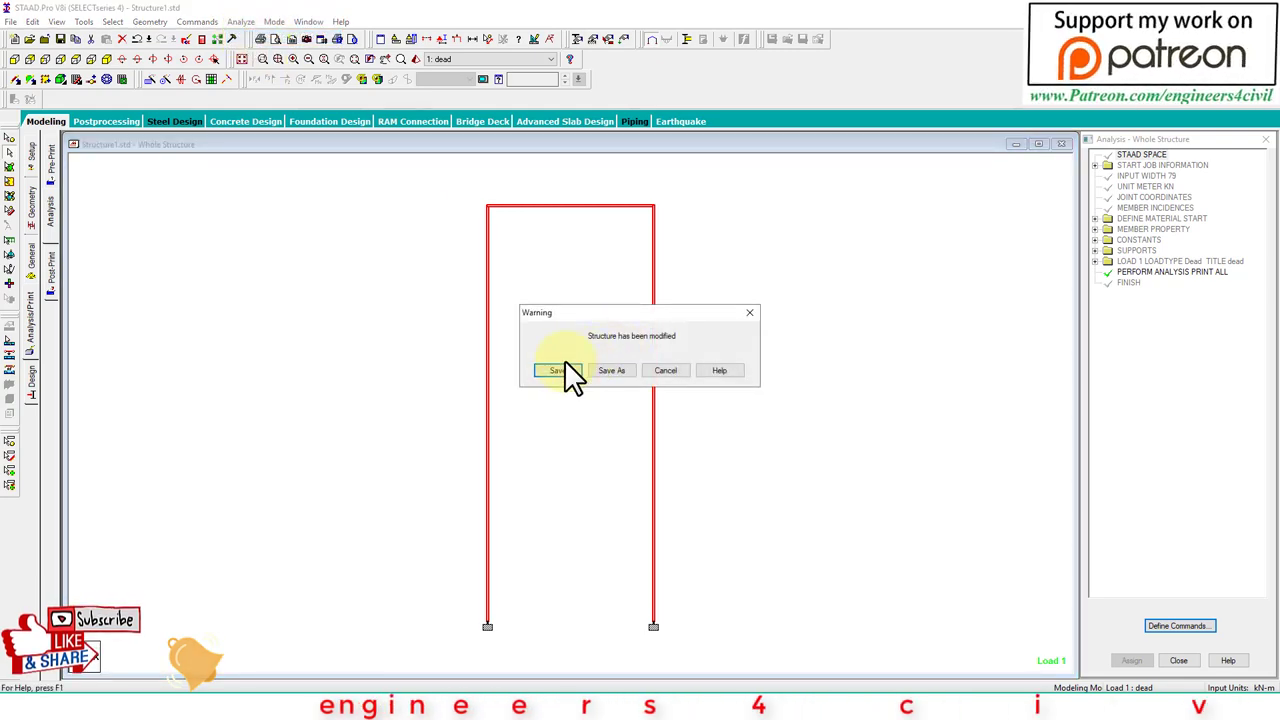
left_click(560, 372)
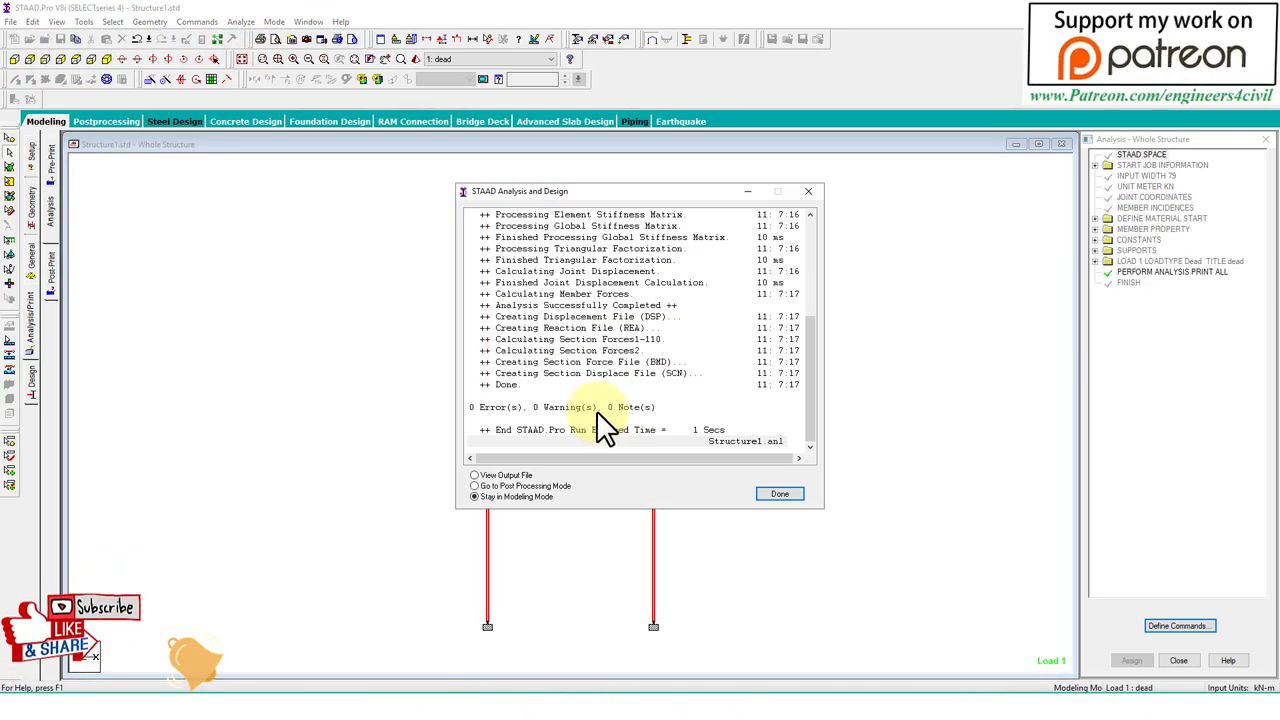
left_click(778, 495)
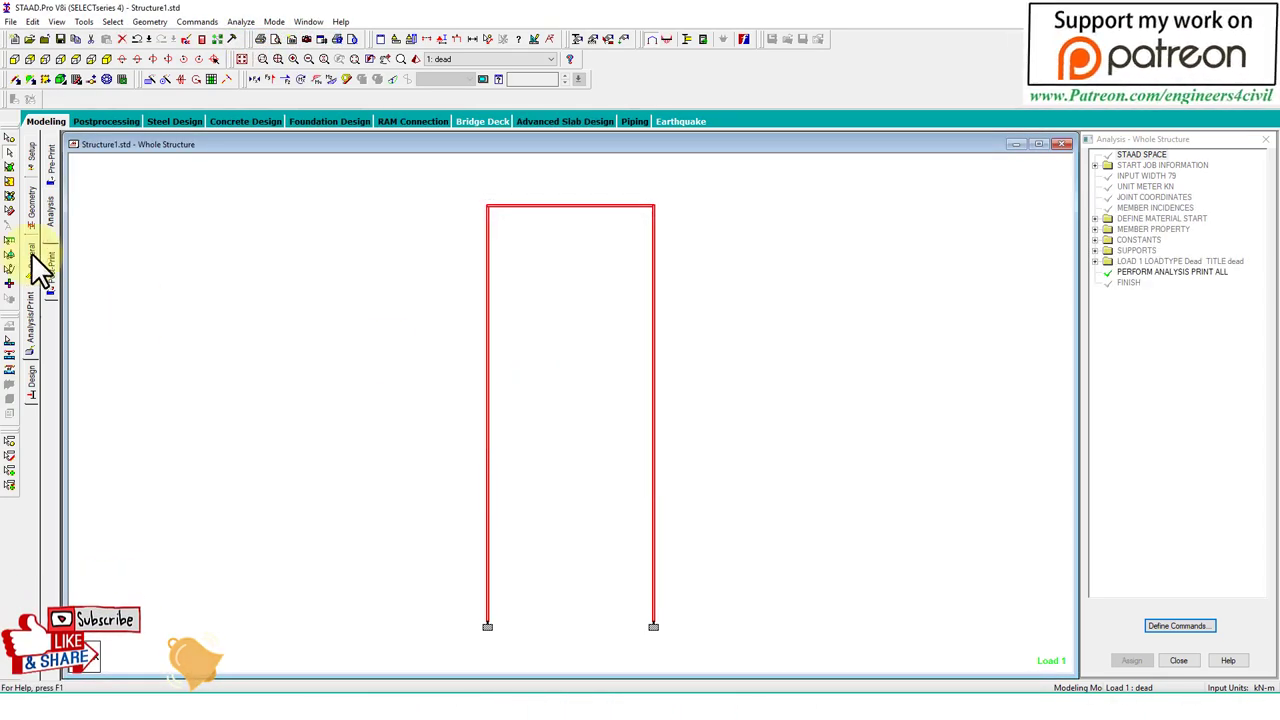
Show support reactions in post-processing and place each reaction label beside its support
left_click(100, 121)
left_click(661, 455)
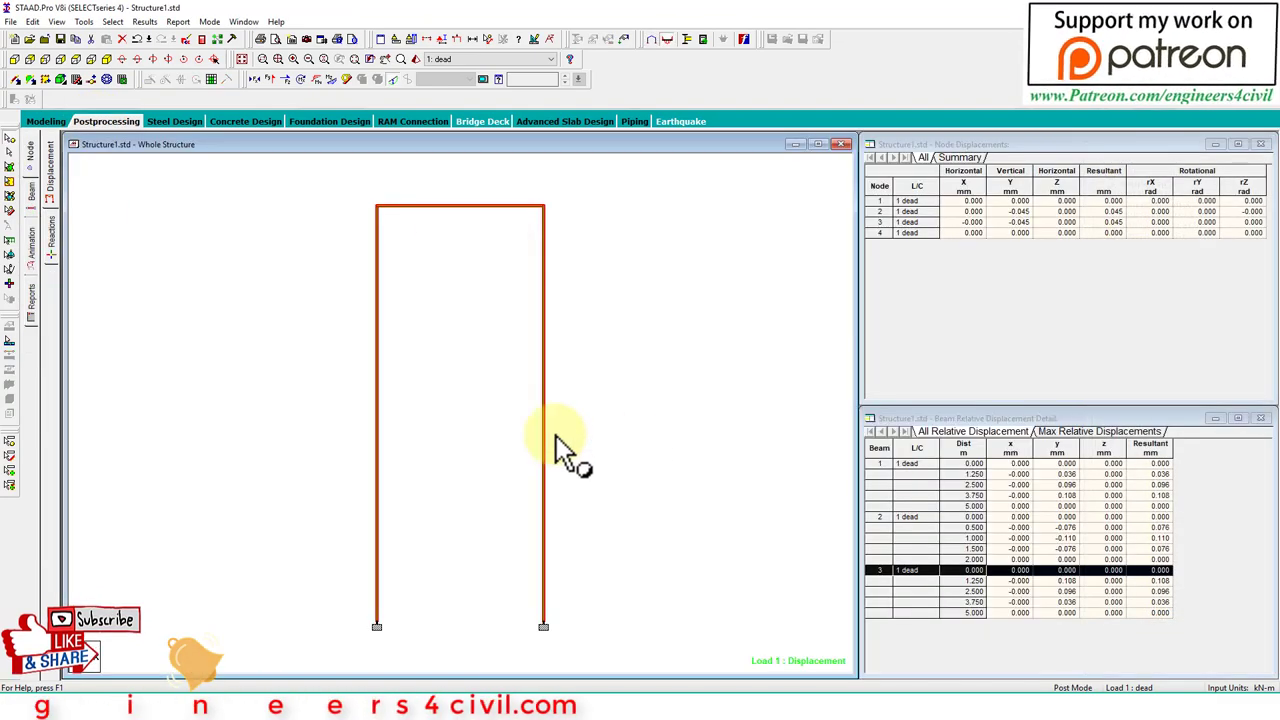
left_click(52, 230)
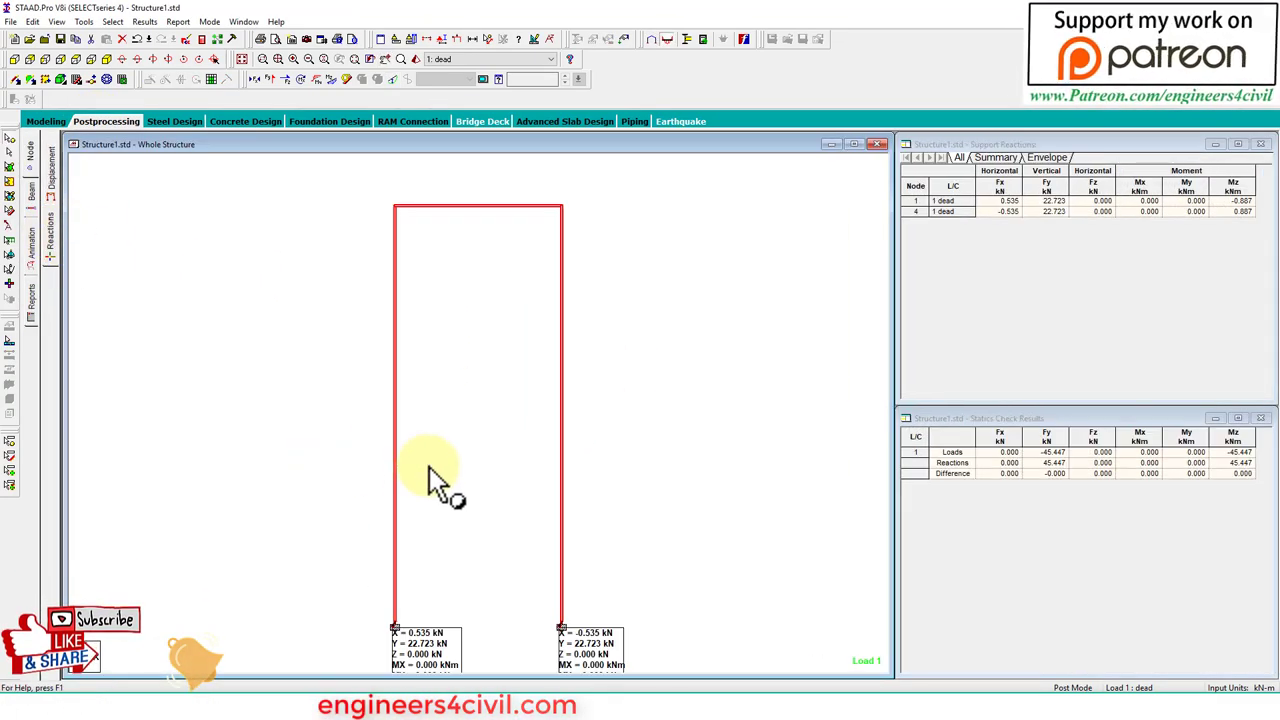
middle_click_drag(443, 486, 286, 571)
left_click(8, 226)
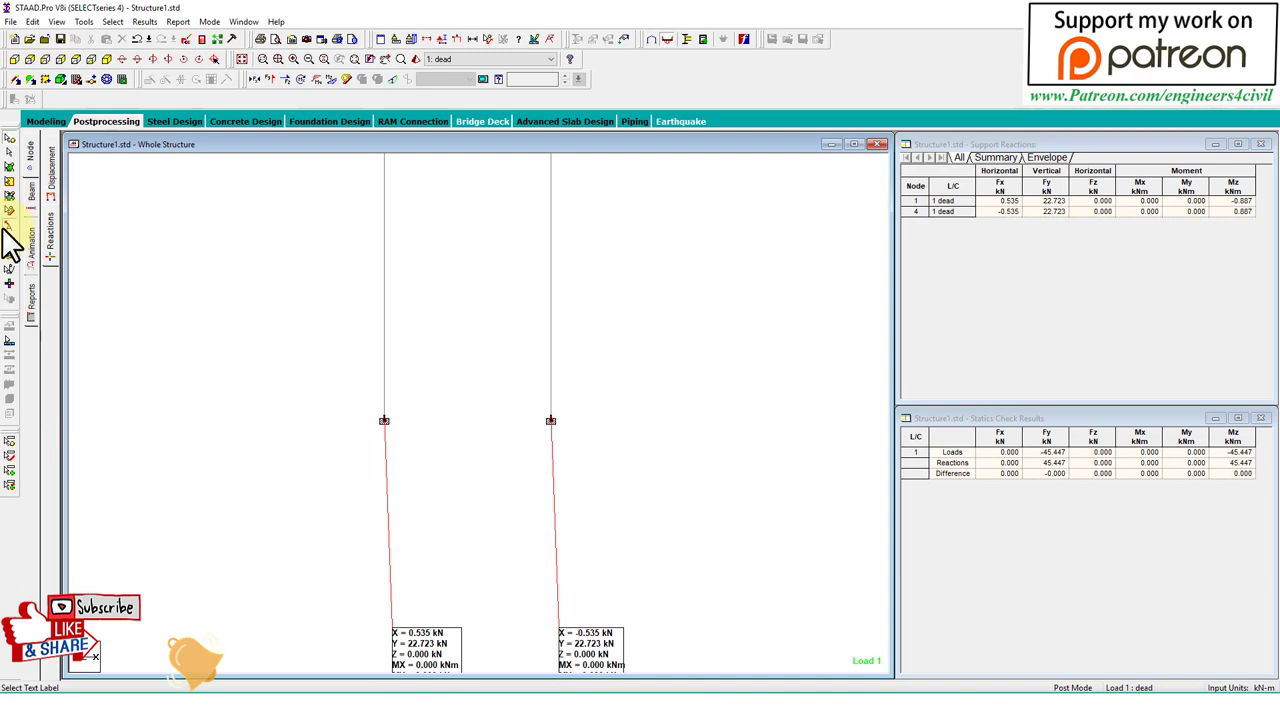
left_click_drag(400, 640, 240, 342)
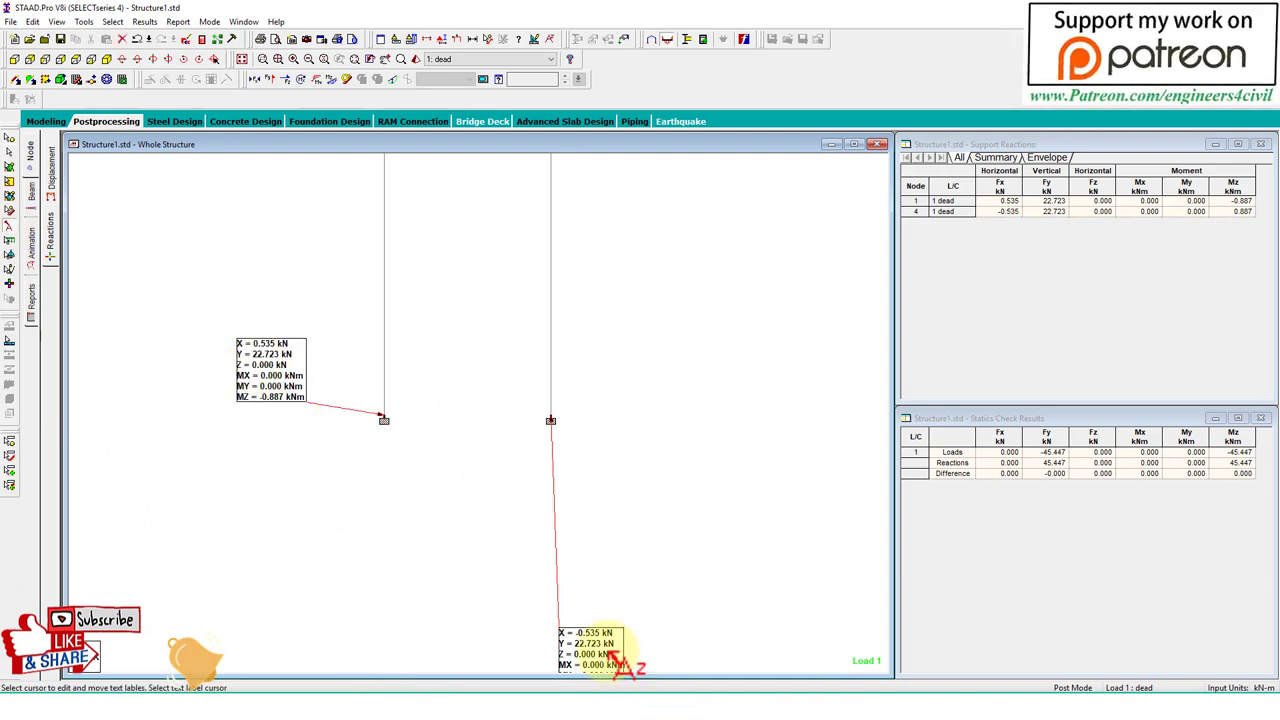
left_click_drag(610, 656, 685, 364)
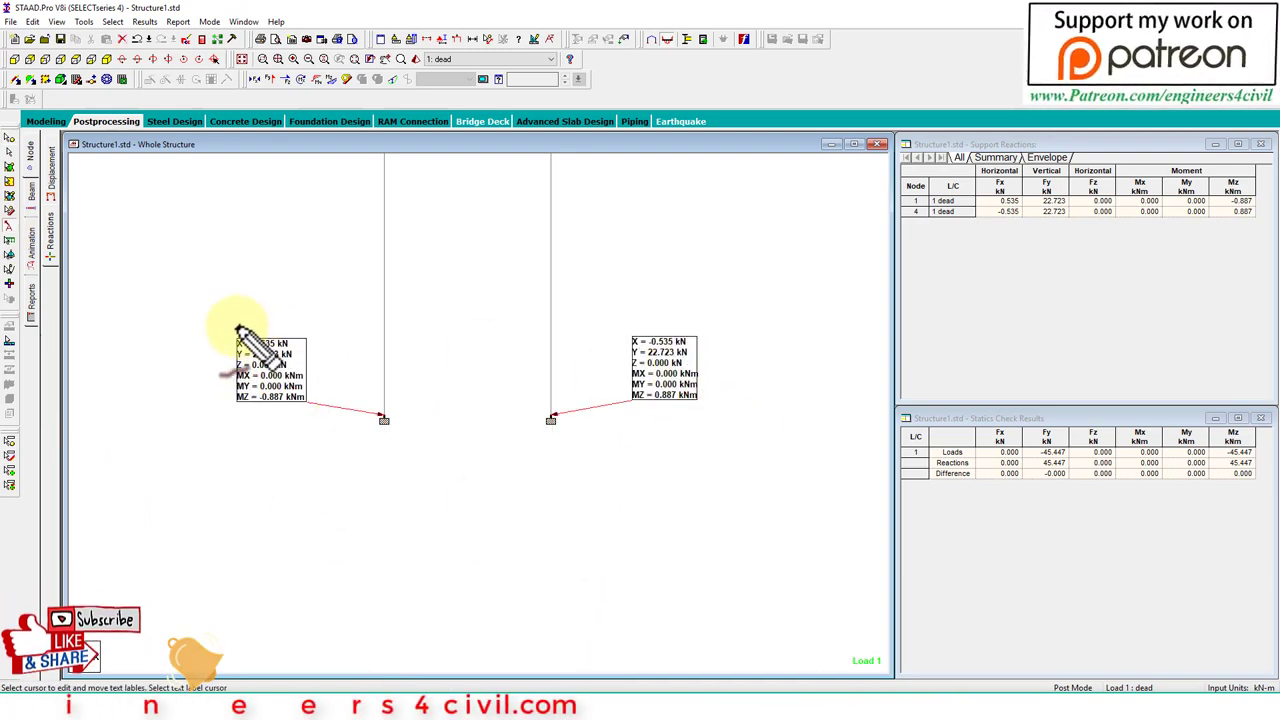
mouse_move(234, 322)
left_mouse_down()
mouse_move(221, 451)
mouse_move(299, 487)
mouse_move(757, 472)
mouse_move(751, 302)
mouse_move(170, 302)
left_mouse_up()
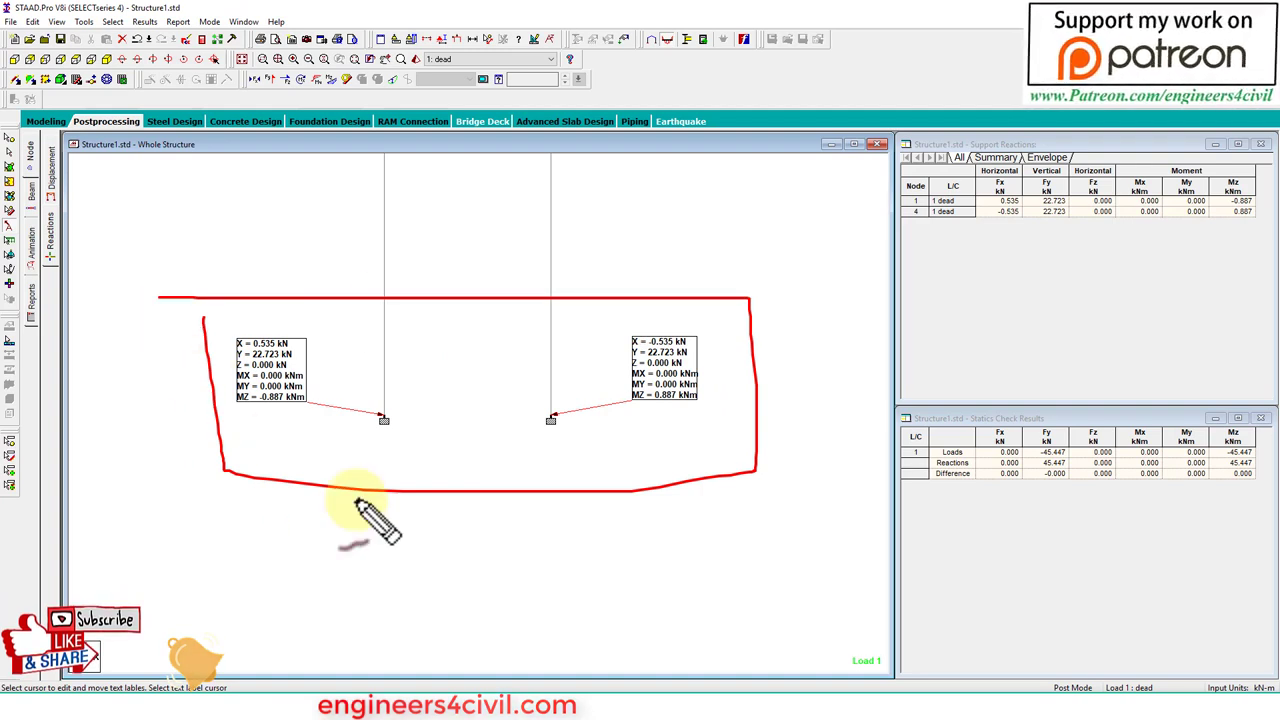
key("Escape")
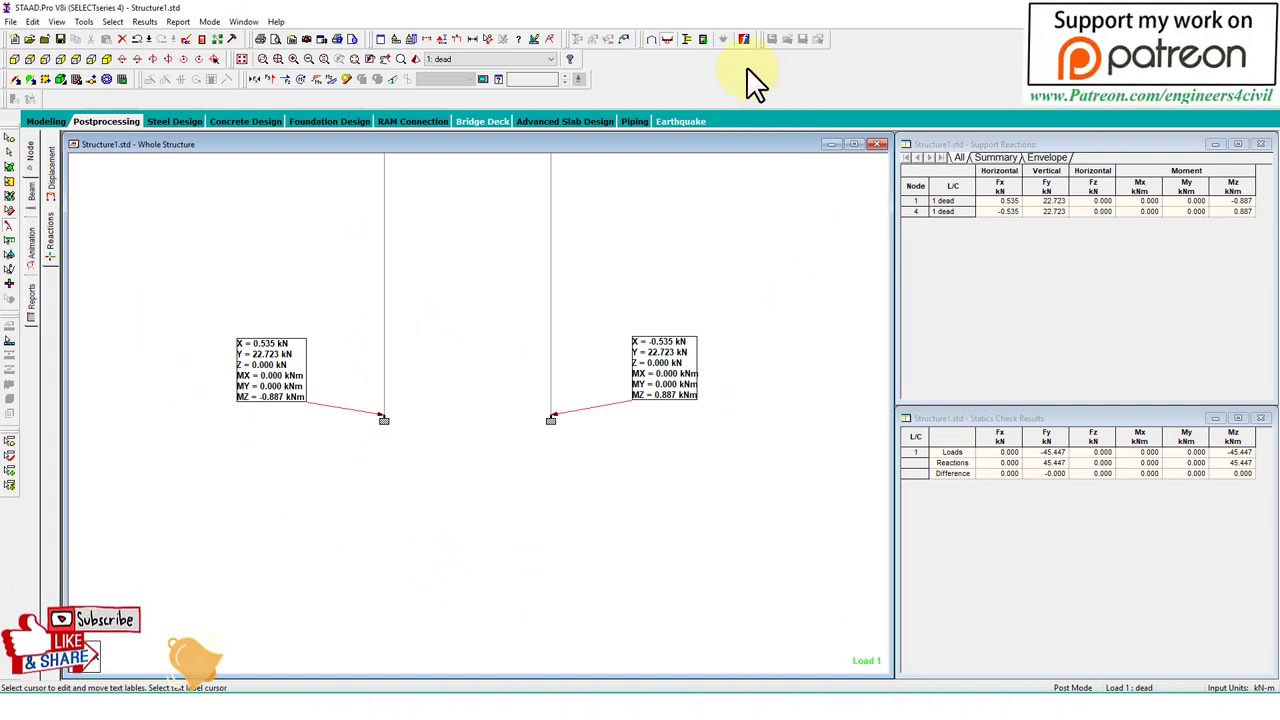
From the Foundation Design page, launch STAAD.foundation with the frame's supports
left_click(742, 40)
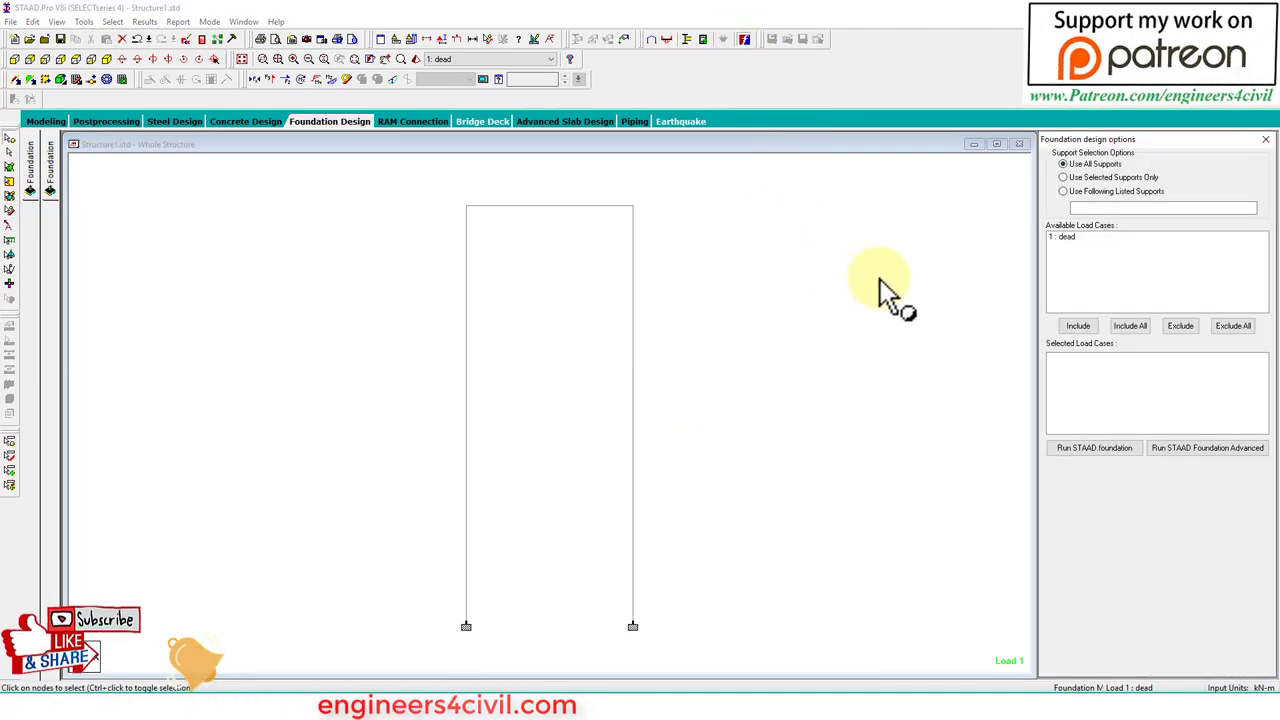
left_click(1107, 452)
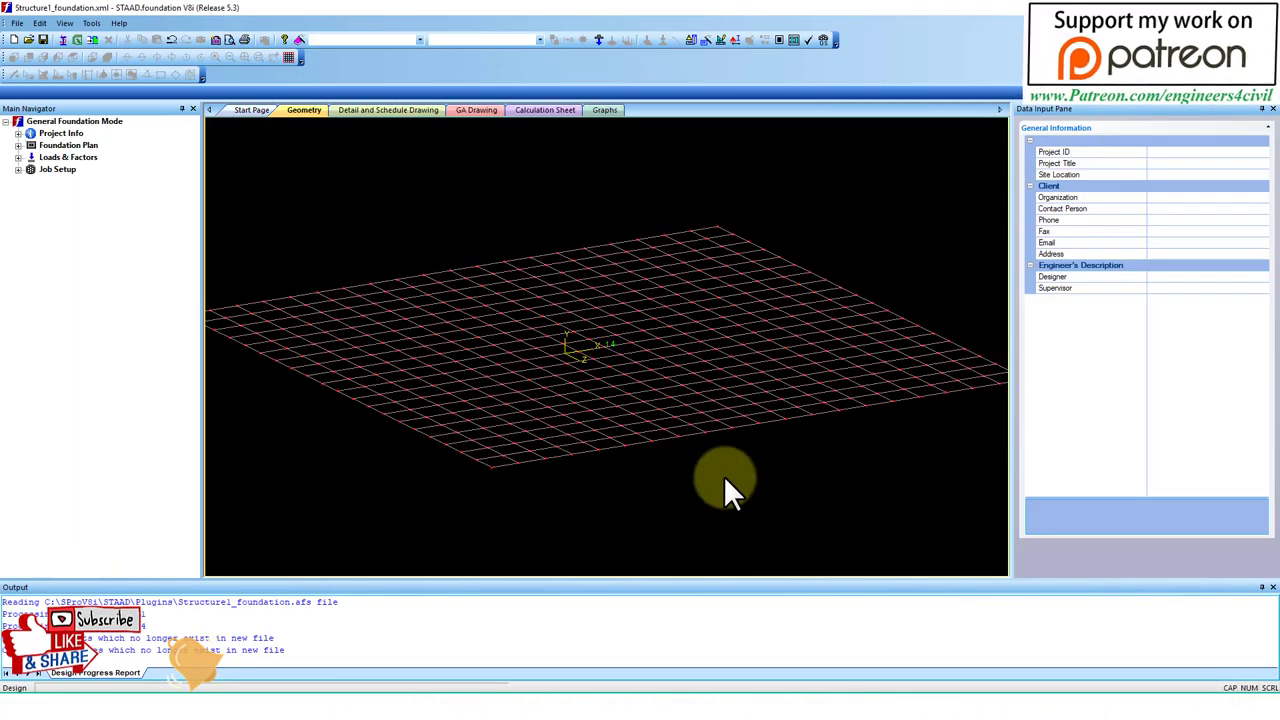
Start a new foundation job named 'combine'
scroll(563, 342, "up", 10)
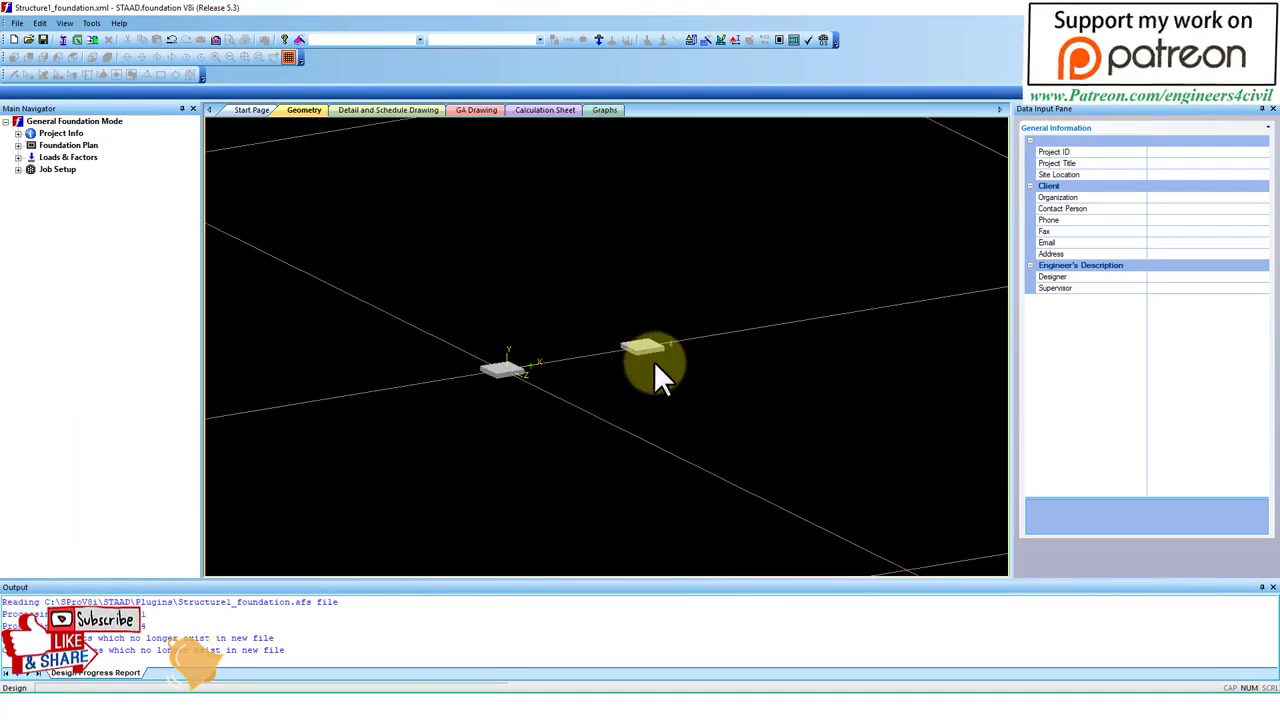
key("ctrl+2")
mouse_move(710, 287)
left_mouse_down()
mouse_move(408, 336)
mouse_move(662, 420)
mouse_move(654, 271)
left_mouse_up()
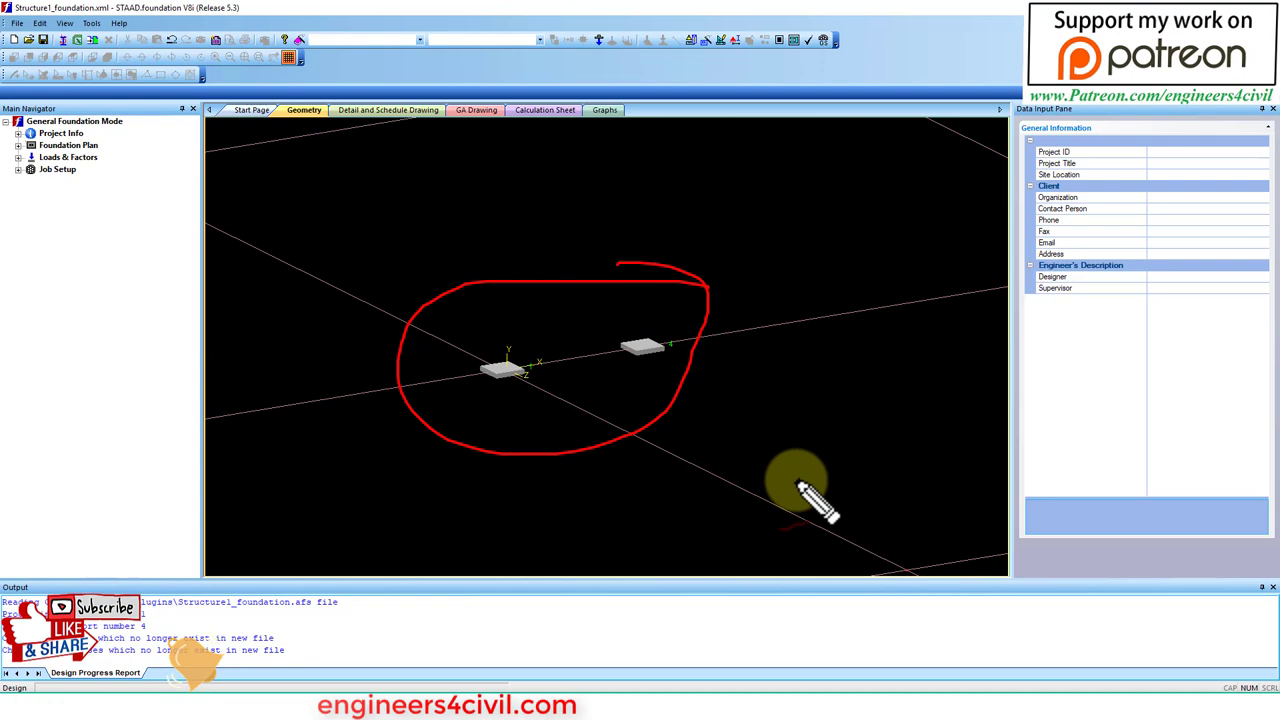
key("e")
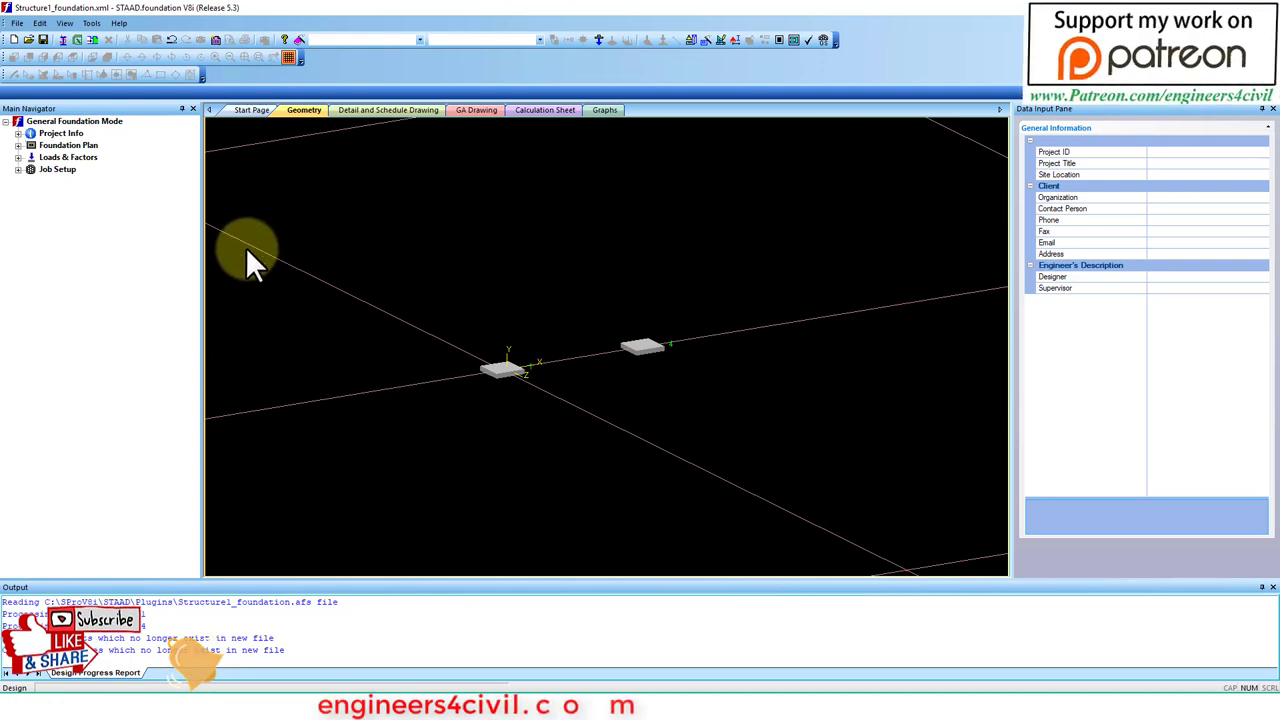
left_click(18, 169)
left_click(66, 182)
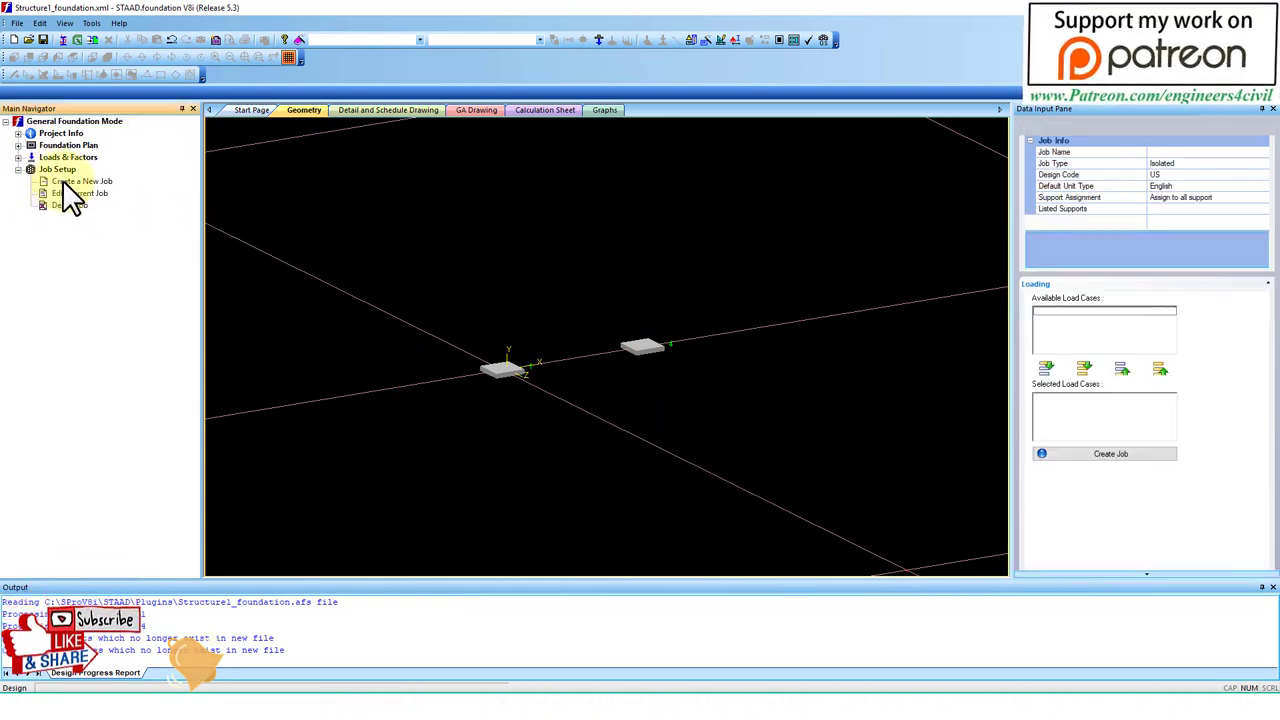
left_click(1188, 152)
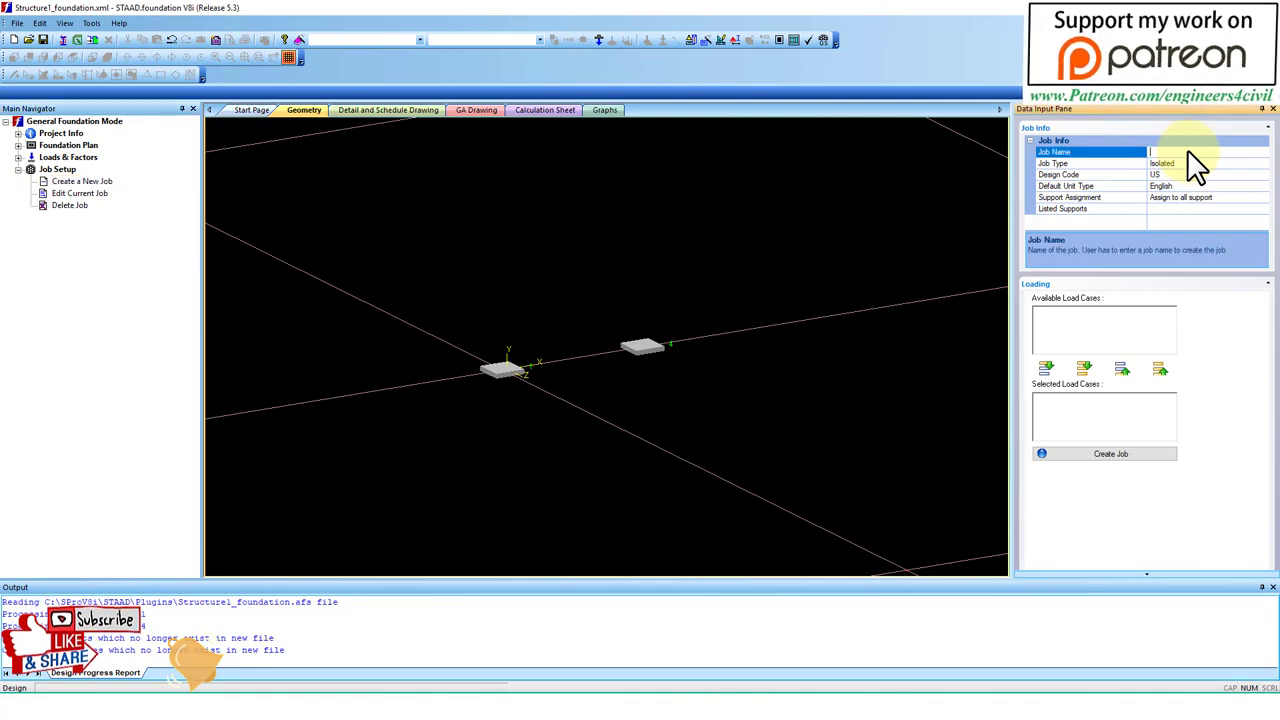
type("combine")
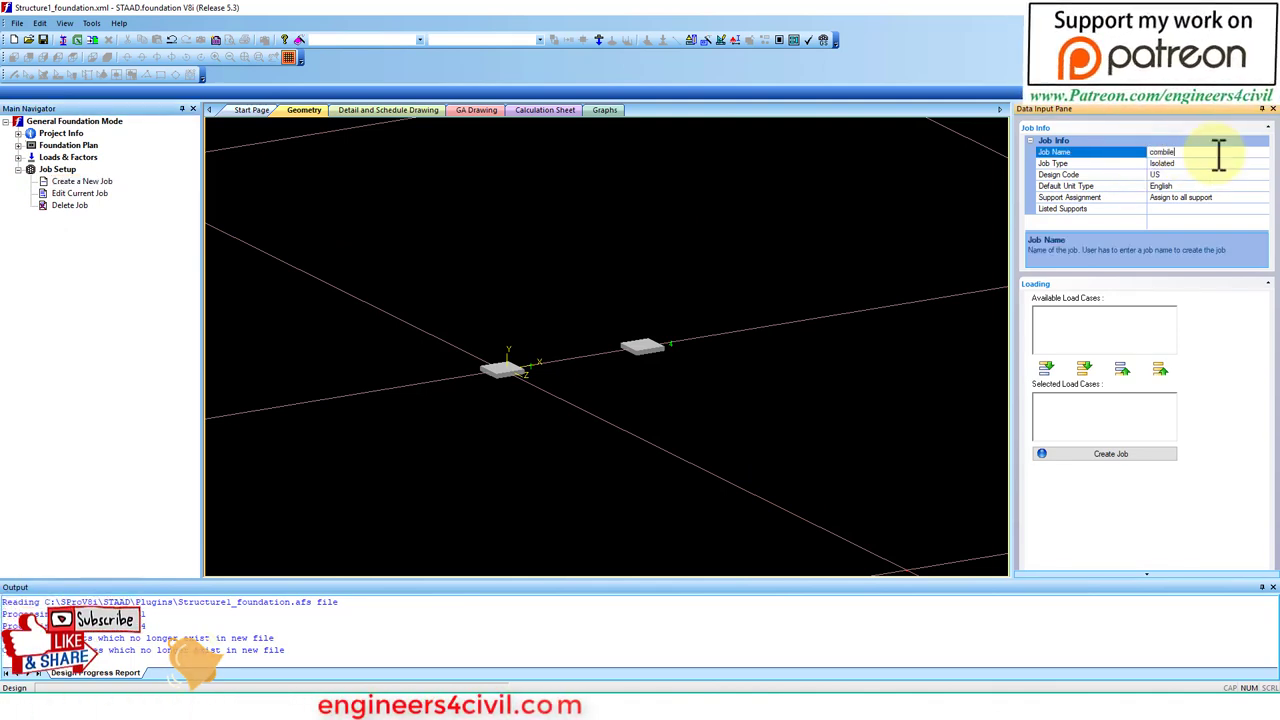
key("BackSpace")
key("BackSpace")
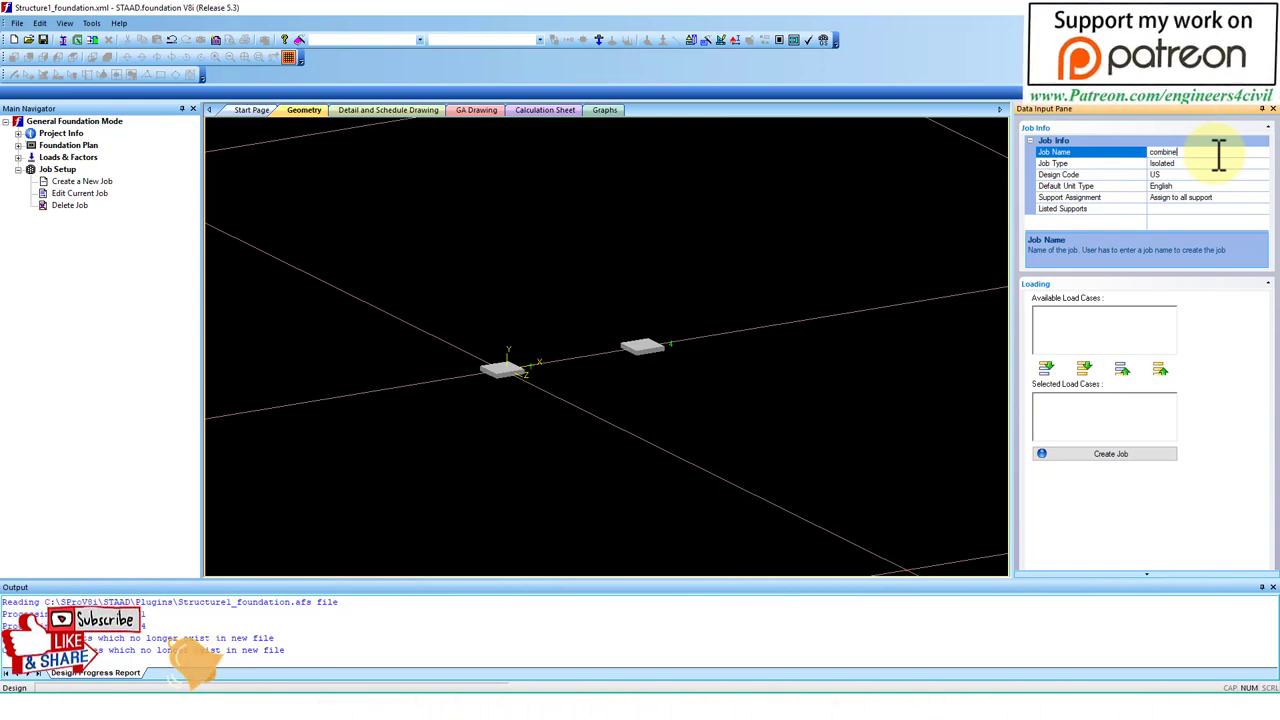
type("ne")
Set job type Combined and Indian design code, select both supports, and commit
left_click(1170, 164)
left_click(1263, 163)
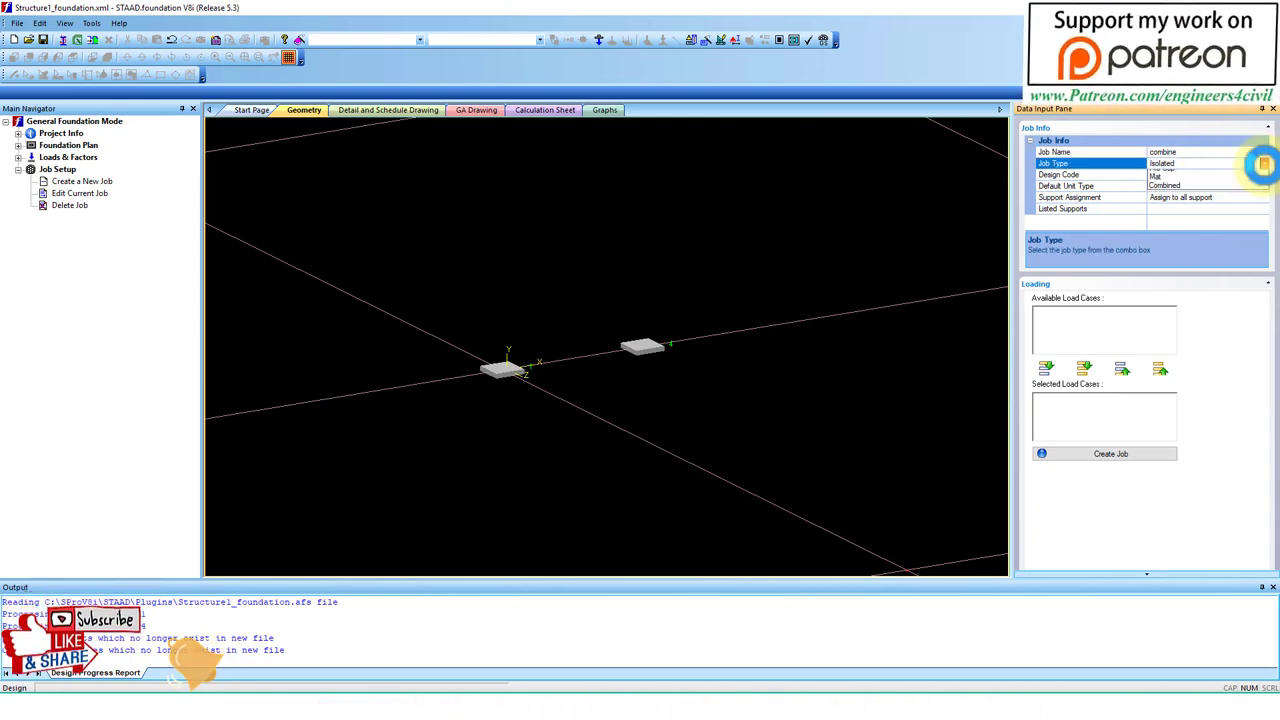
left_click(1188, 200)
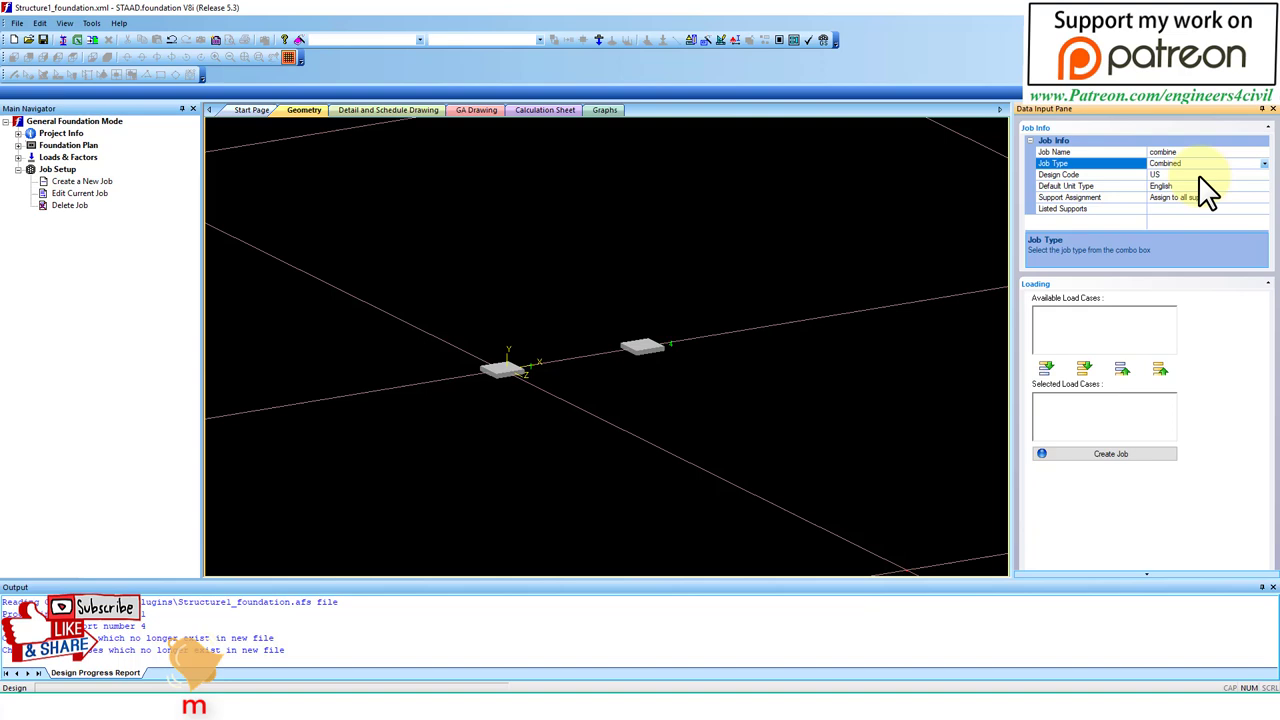
left_click(1264, 176)
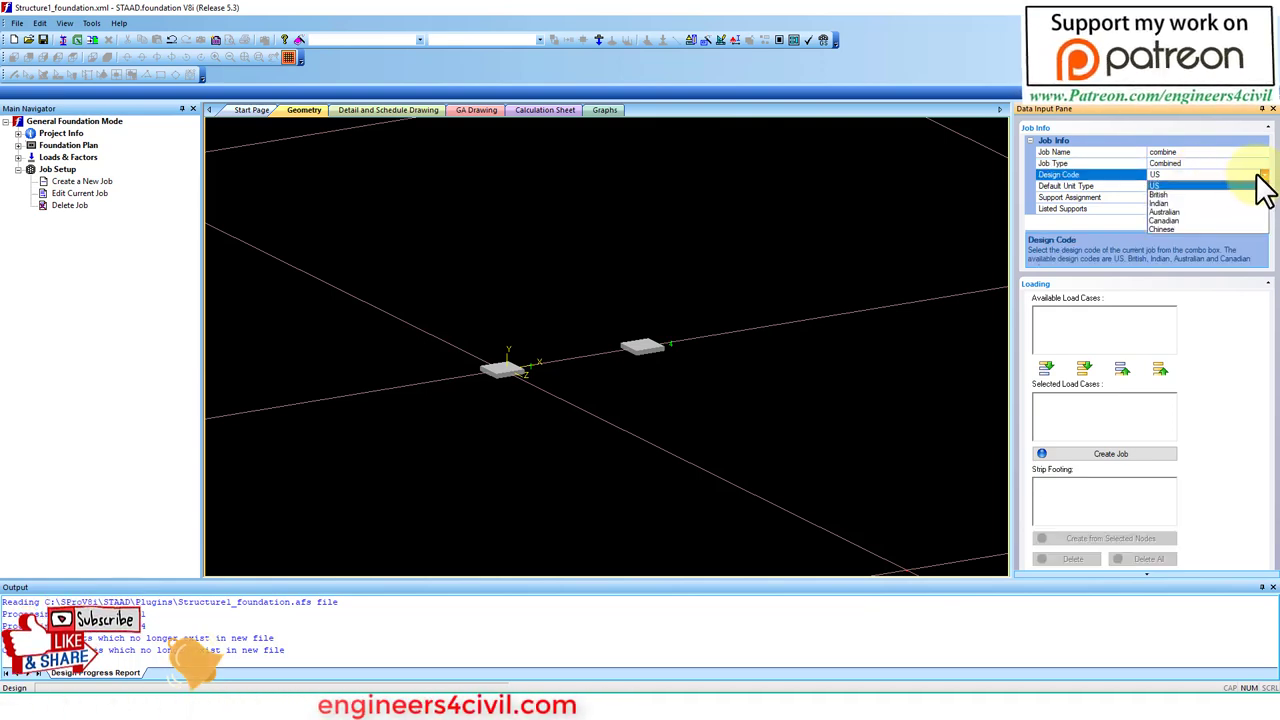
left_click(1163, 203)
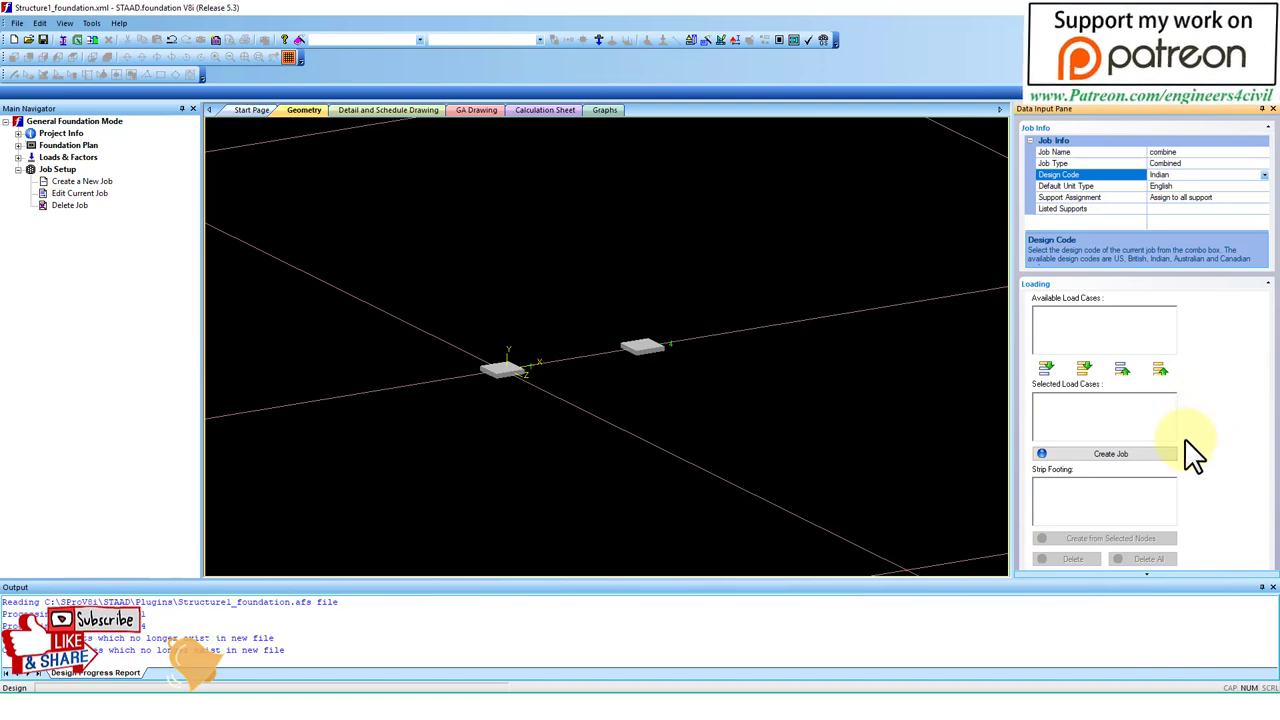
scroll(1101, 520, "down", 1)
left_click_drag(414, 309, 750, 452)
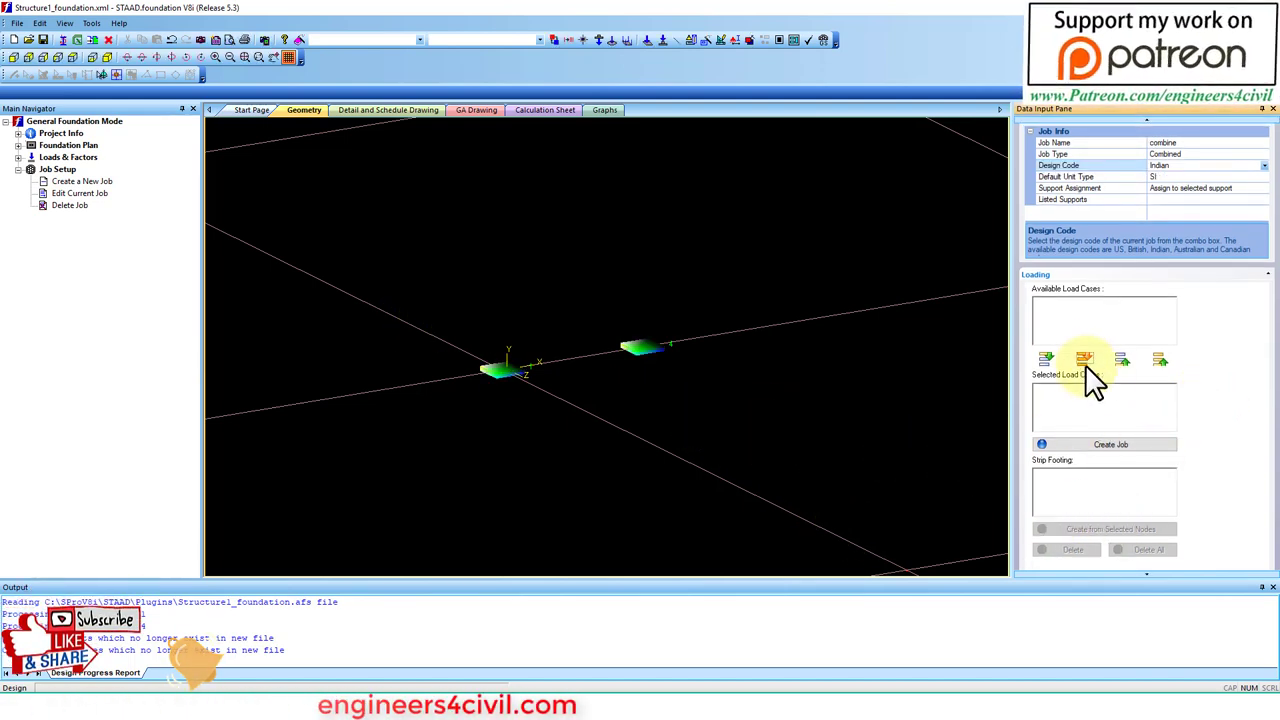
scroll(1255, 449, "up", 1)
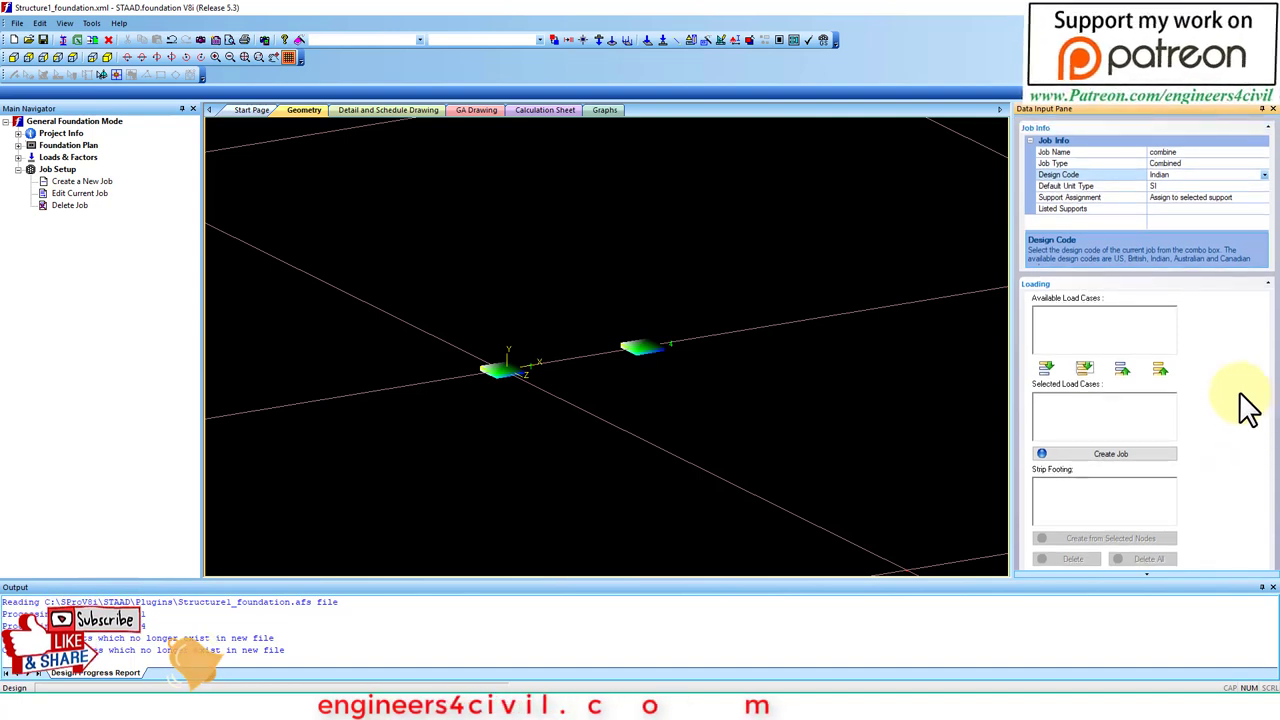
left_click(1238, 222)
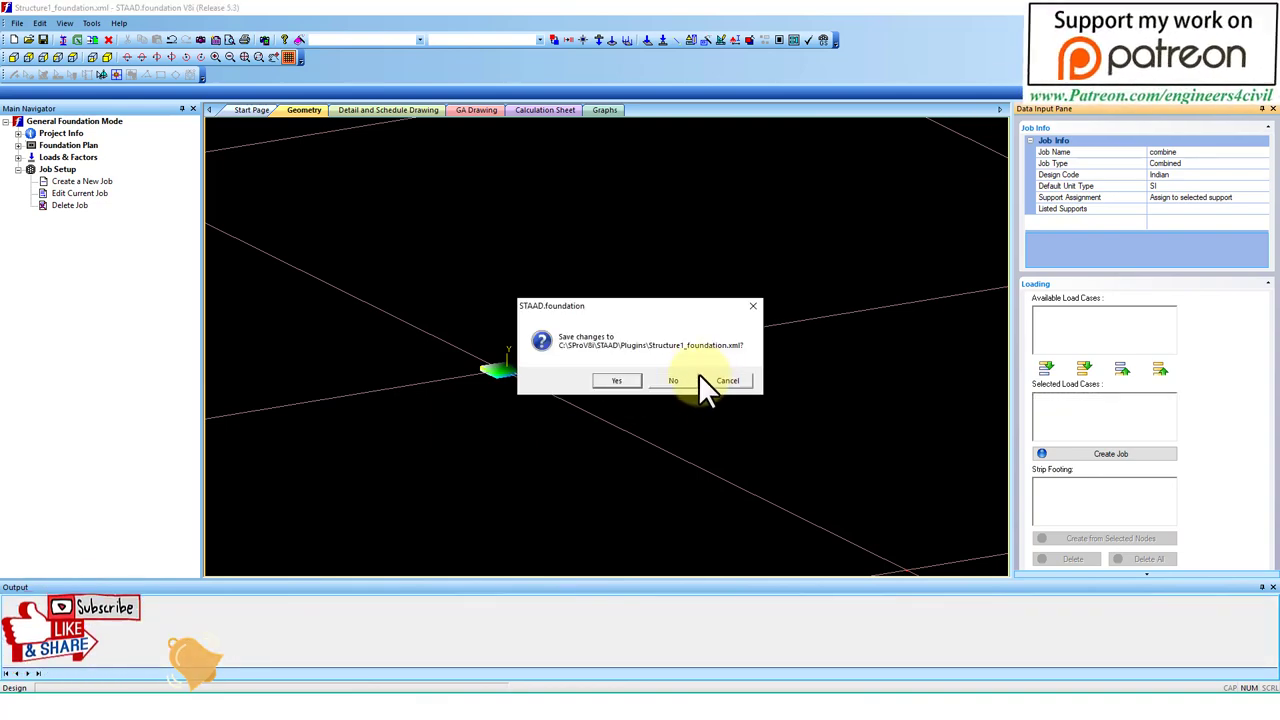
Close STAAD.foundation and save the frame as Structure1.std in a new Desktop folder 'footing'
left_click(700, 378)
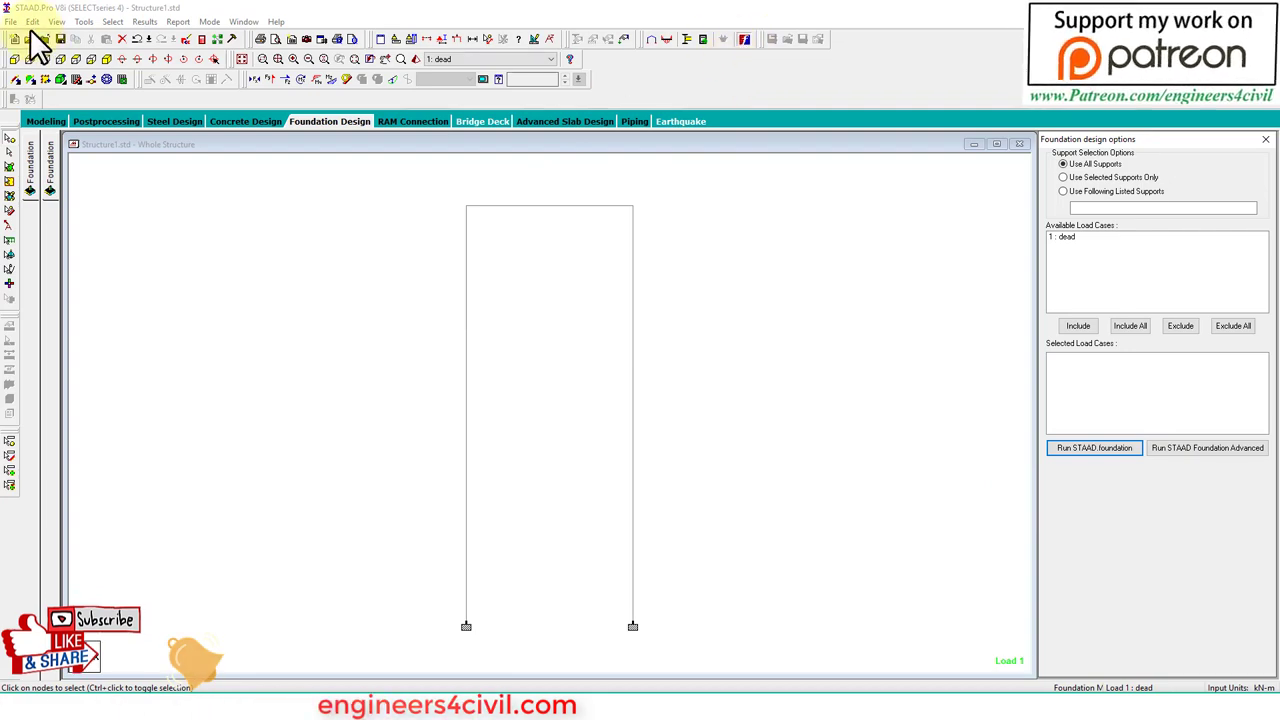
left_click(106, 120)
left_click(10, 21)
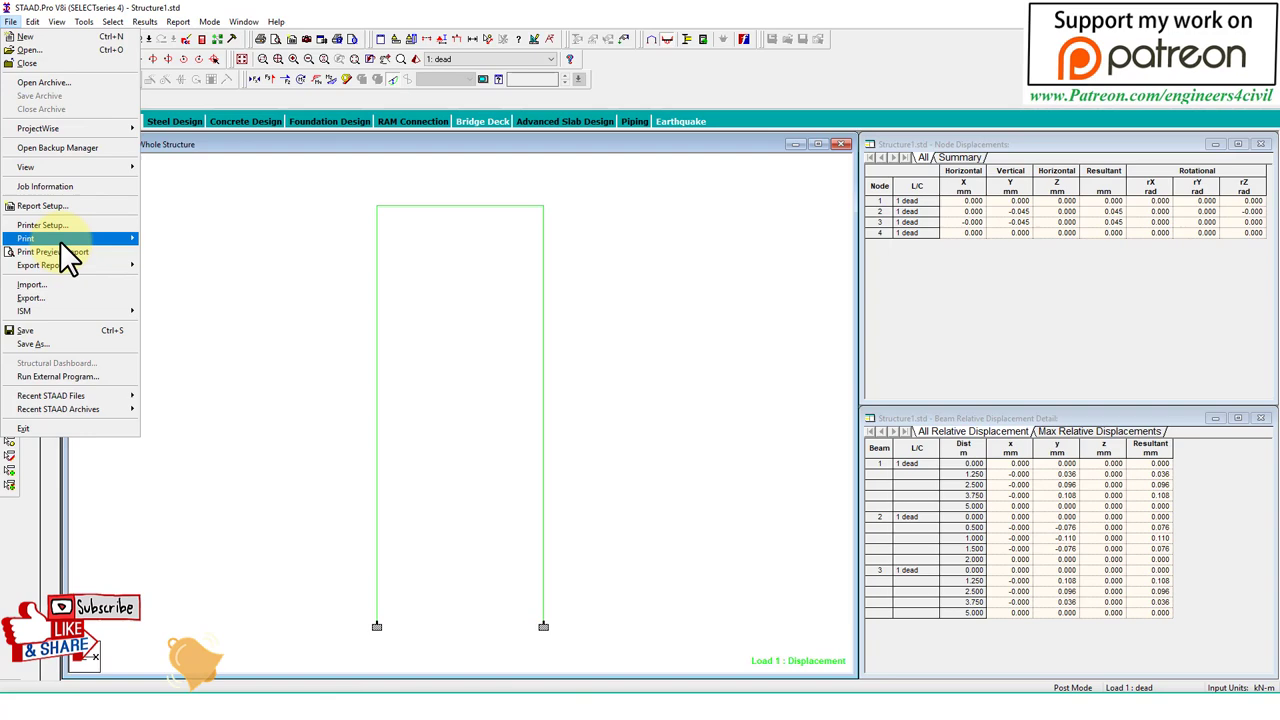
left_click(70, 342)
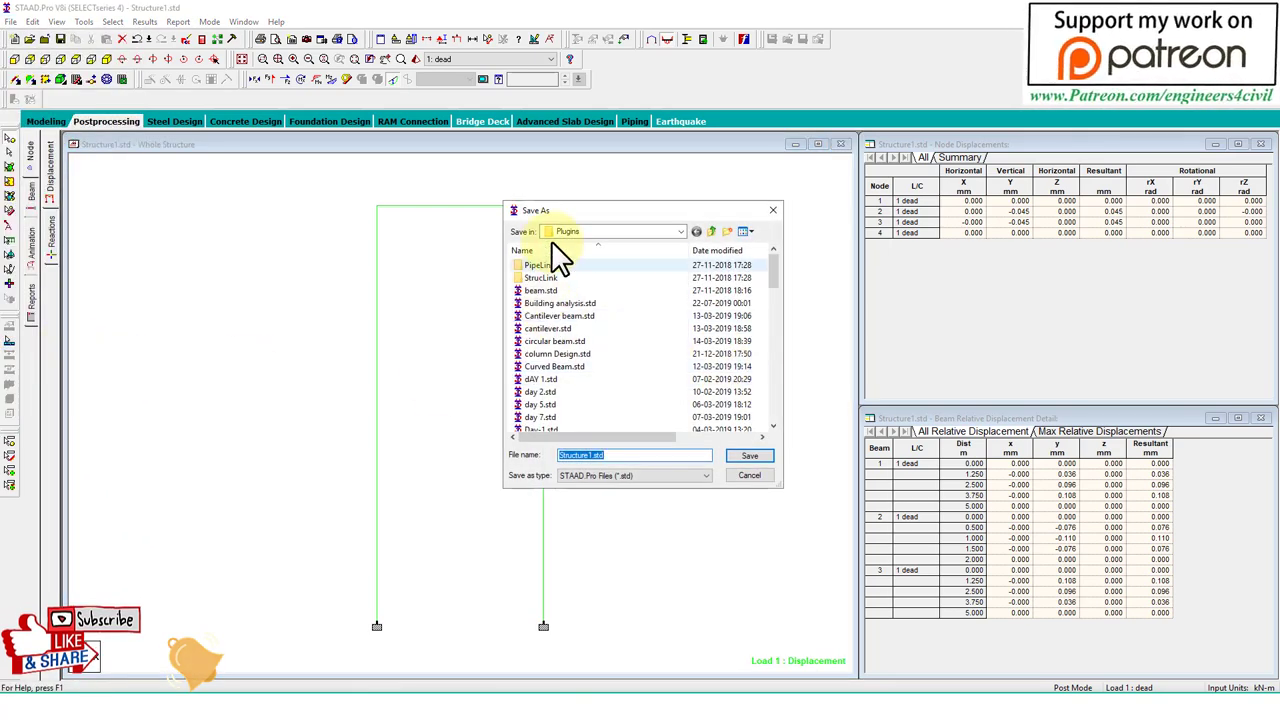
left_click(630, 232)
left_click(589, 248)
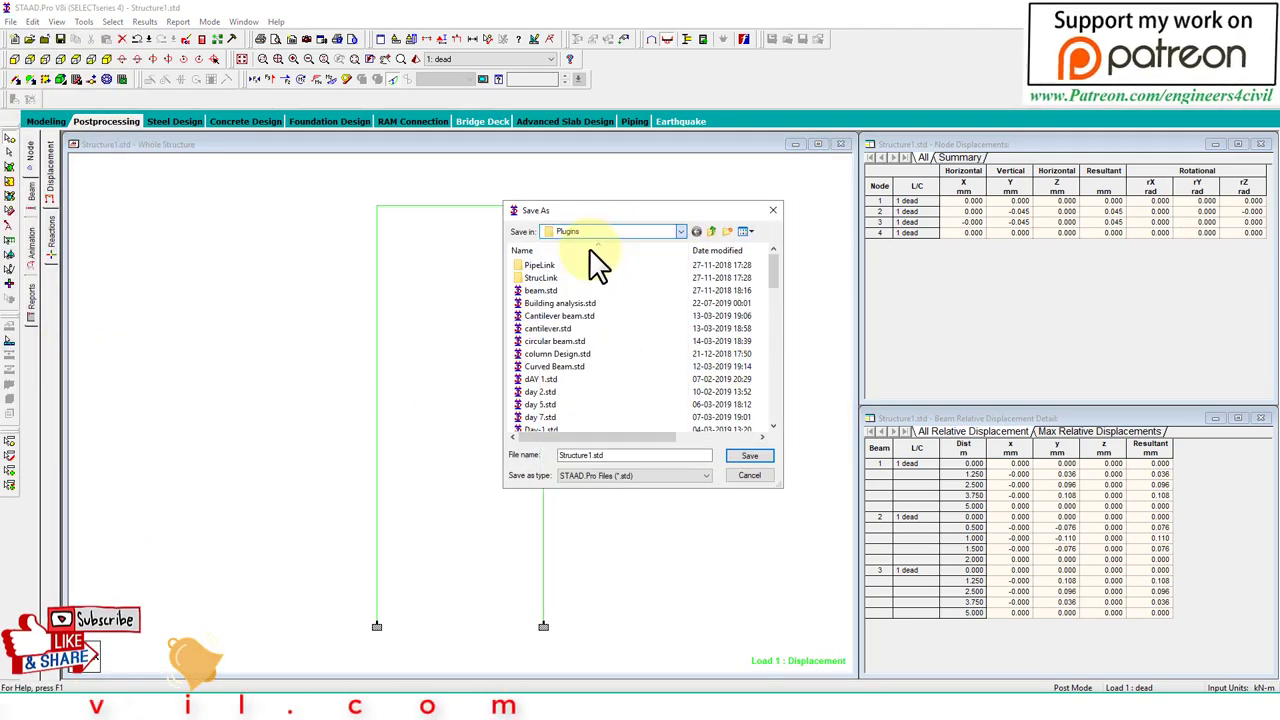
left_click(727, 231)
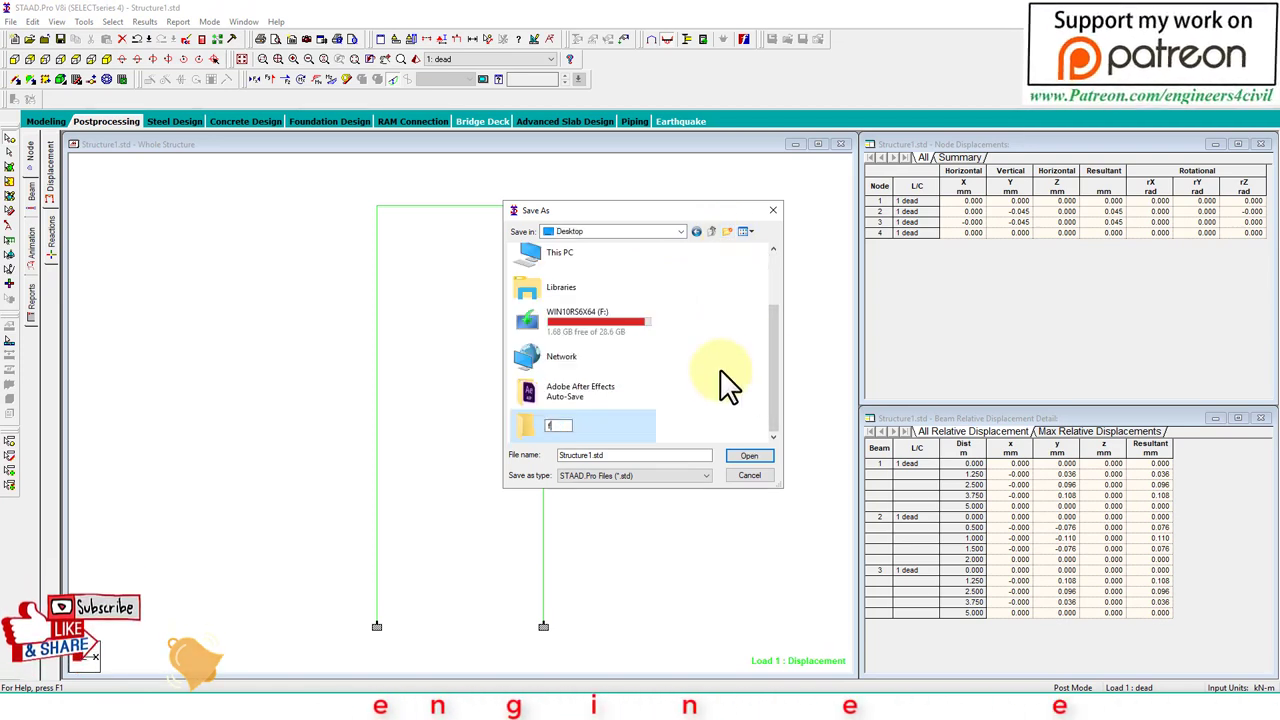
type("ooting")
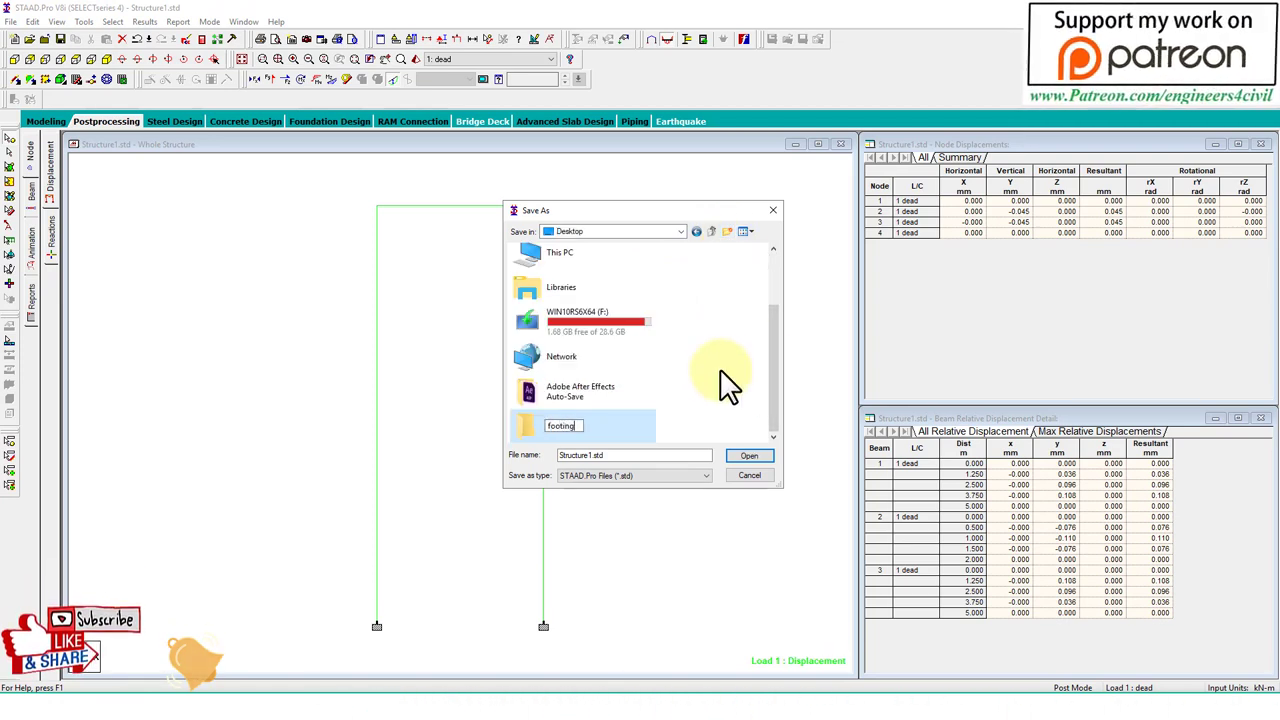
key("Return")
left_click(742, 455)
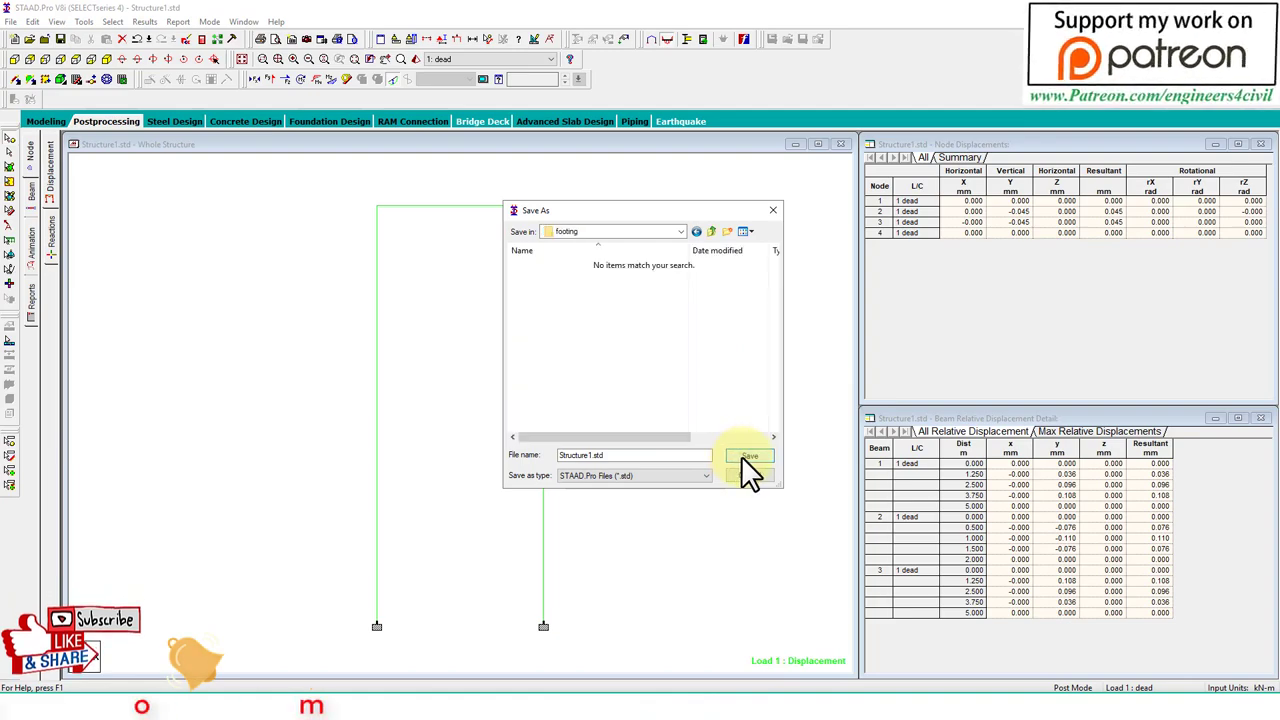
left_click(742, 456)
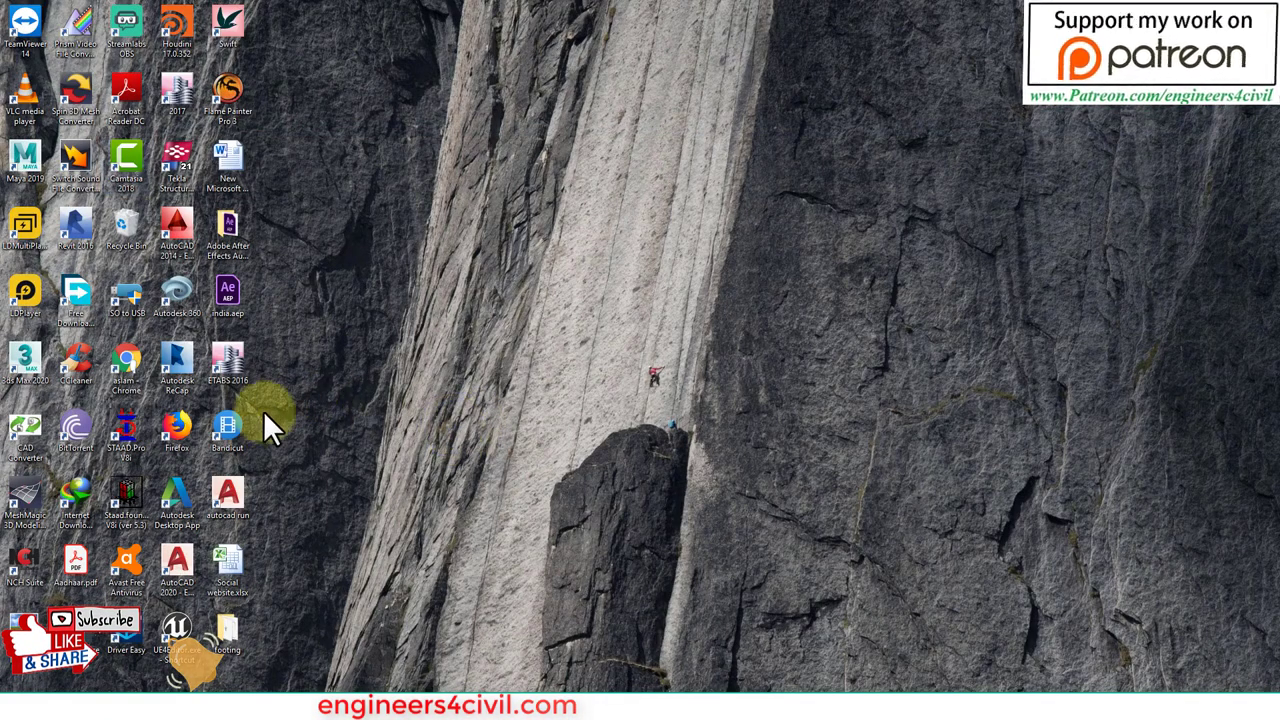
Start STAAD.foundation and import Structure1.std from Desktop\footing with the DEAD load case
double_click(139, 498)
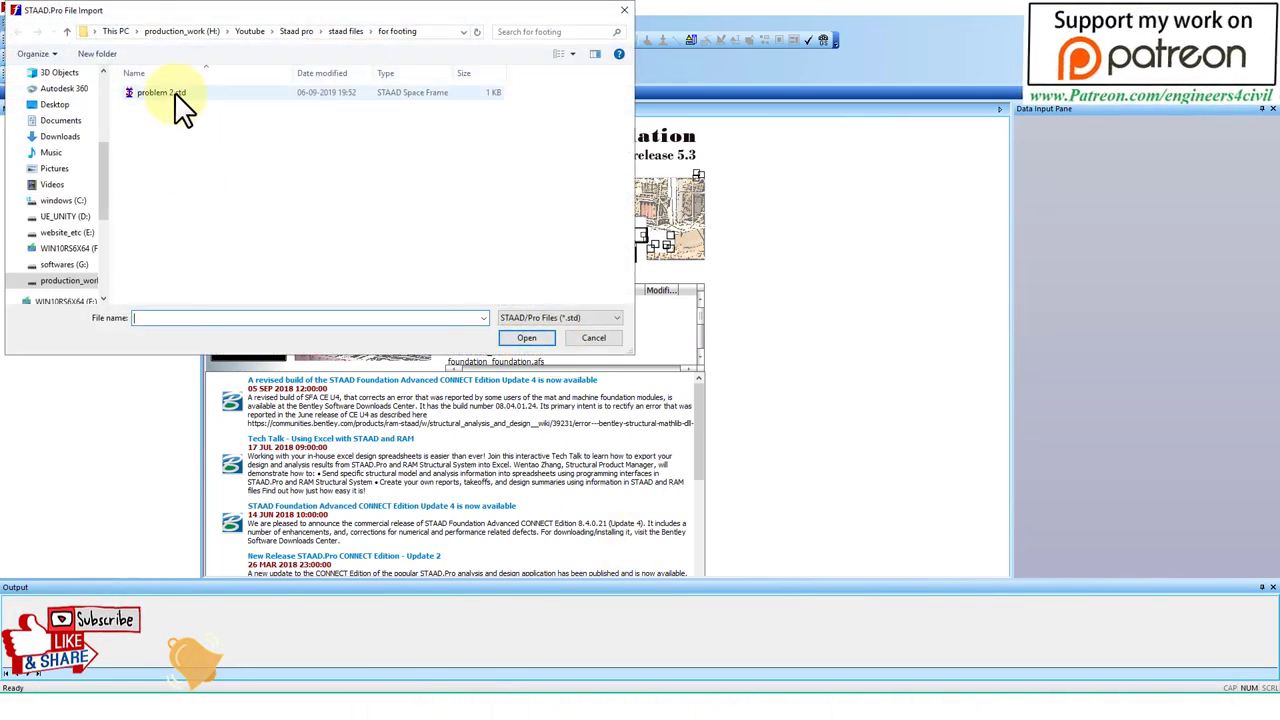
left_click(168, 93)
left_click(68, 104)
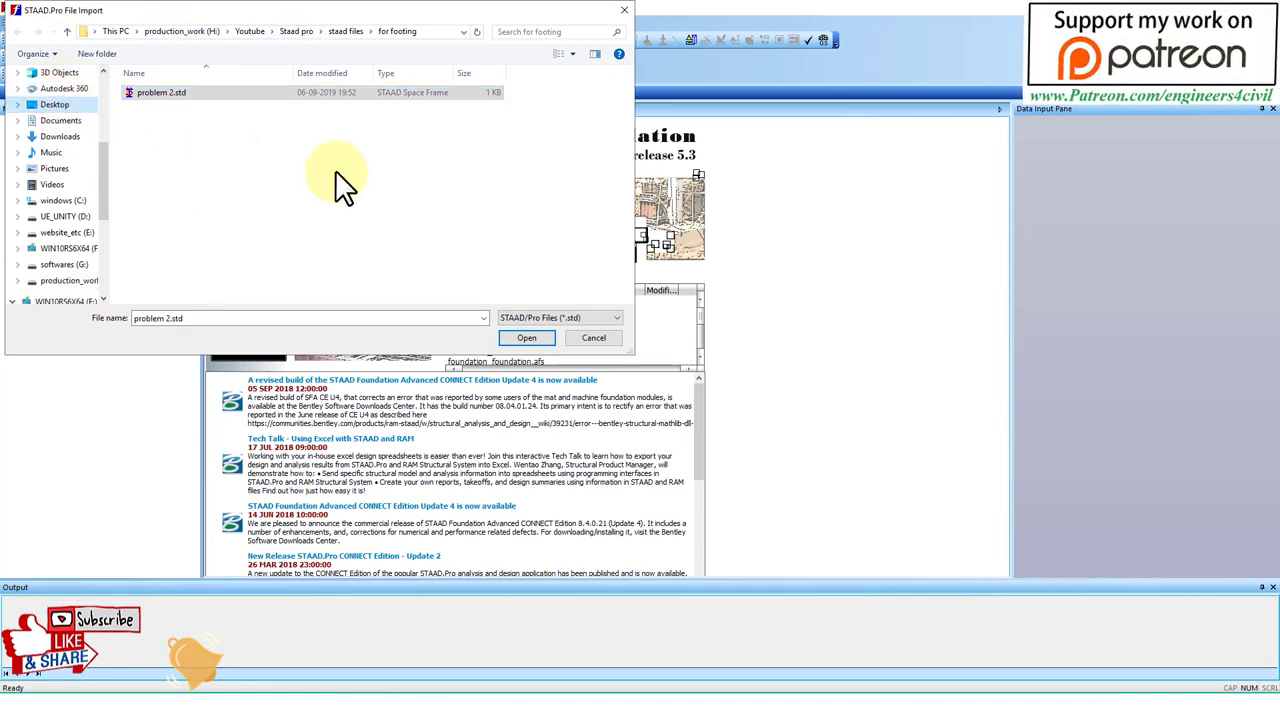
double_click(333, 90)
double_click(192, 90)
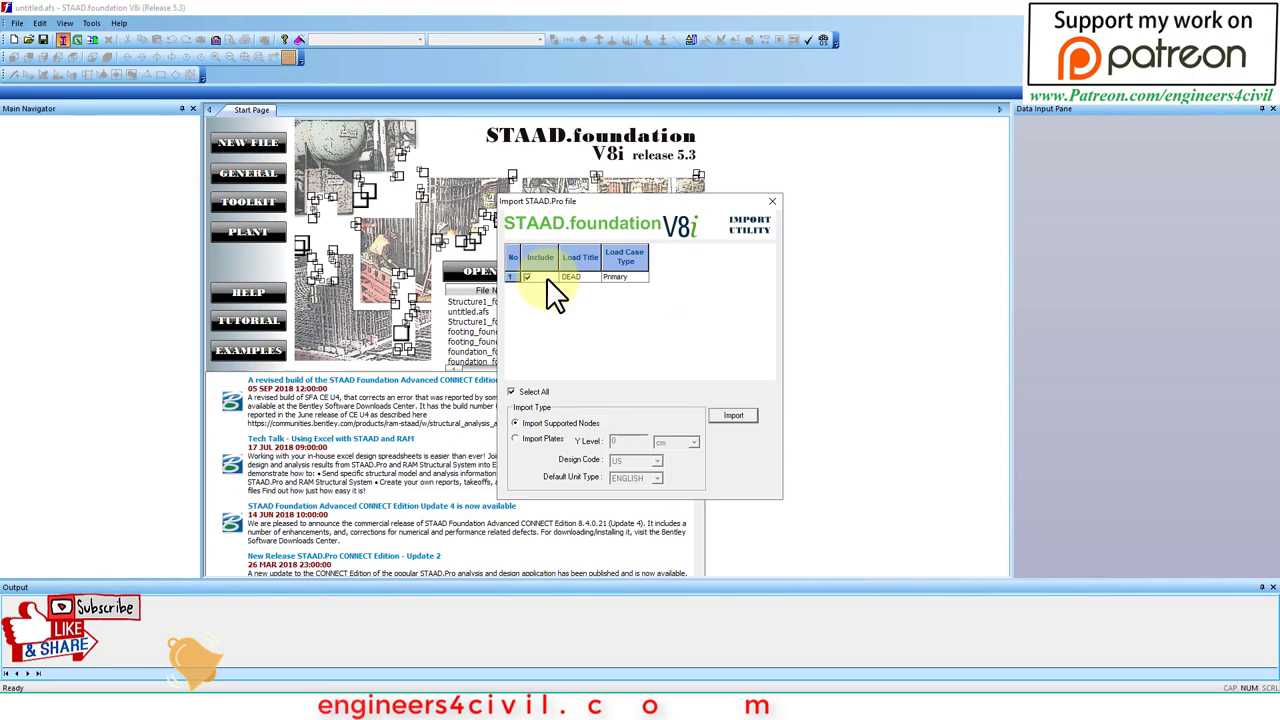
left_click(721, 406)
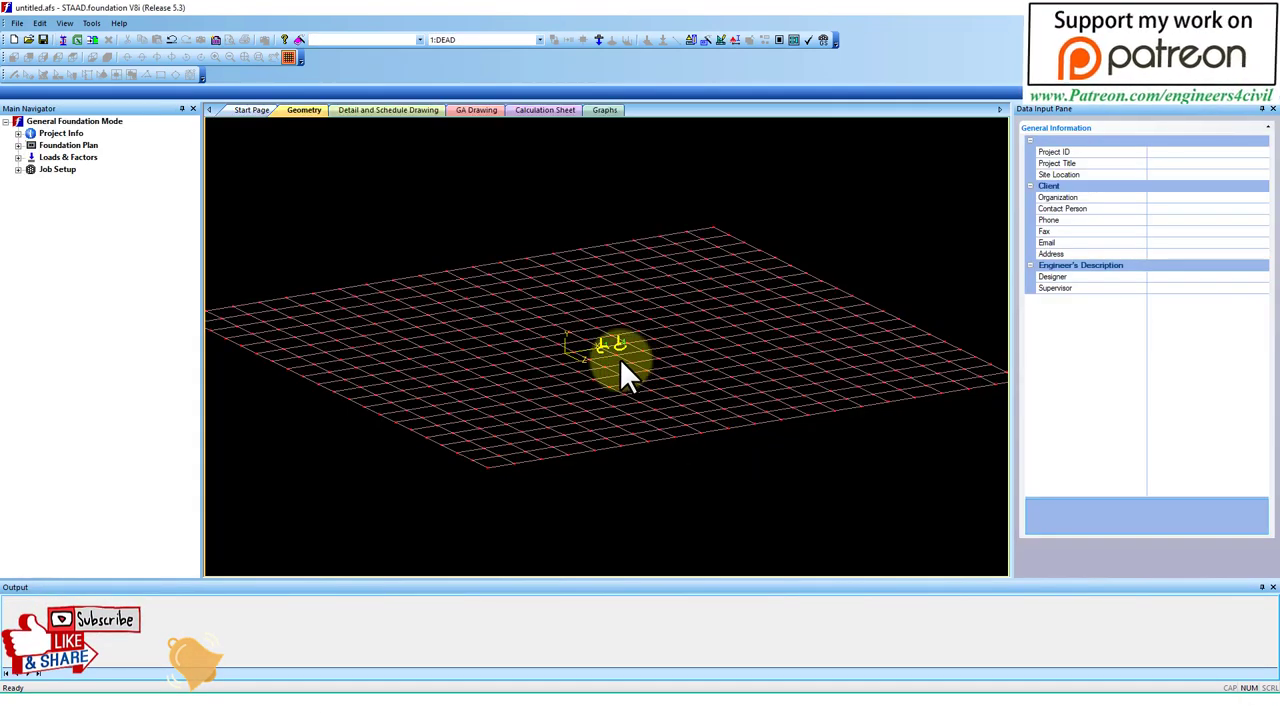
Start a new job named 'combine' with job type Combined
scroll(624, 346, "up", 5)
key("ctrl+2")
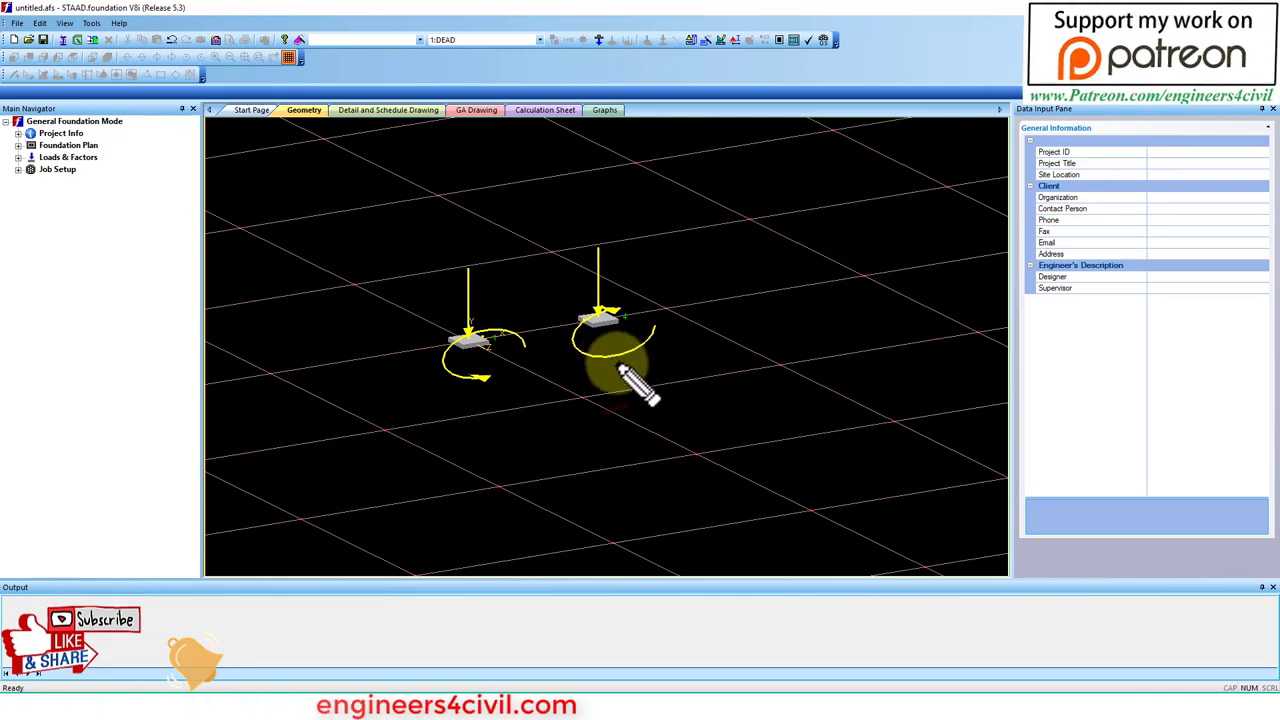
mouse_move(629, 266)
left_mouse_down()
mouse_move(734, 431)
mouse_move(667, 242)
mouse_move(658, 279)
left_mouse_up()
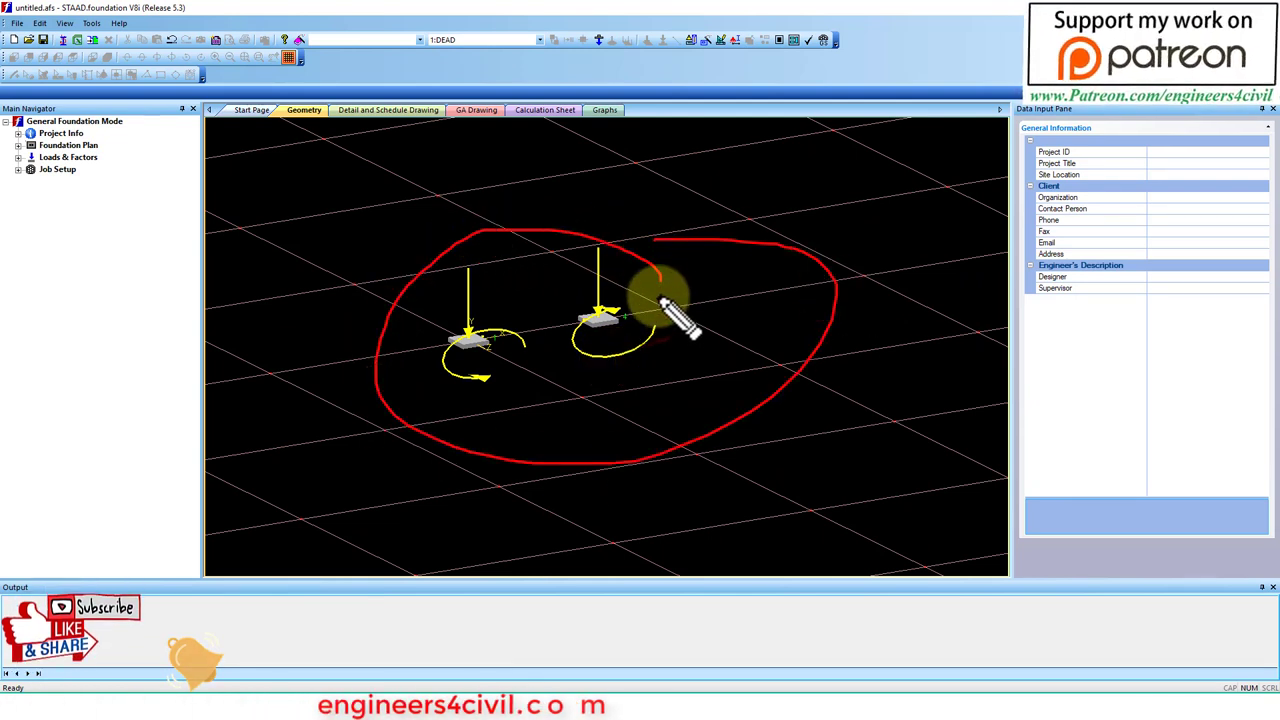
key("Escape")
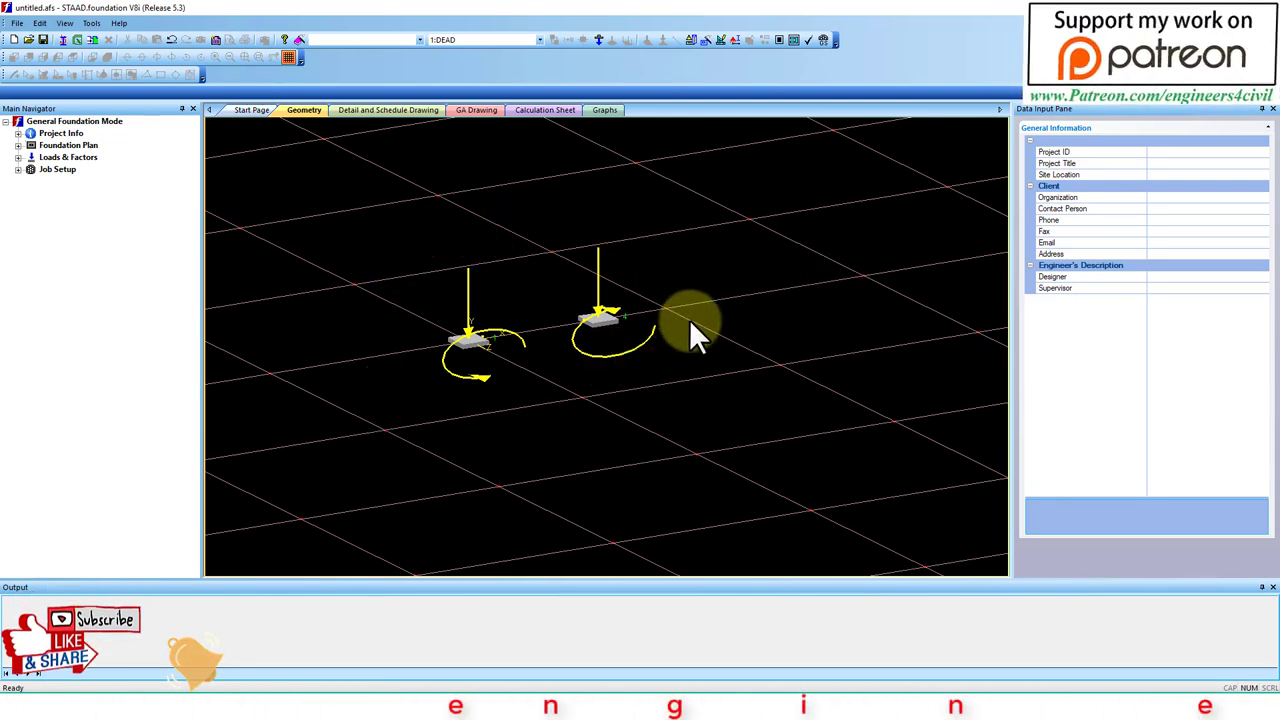
left_click(18, 169)
left_click(75, 181)
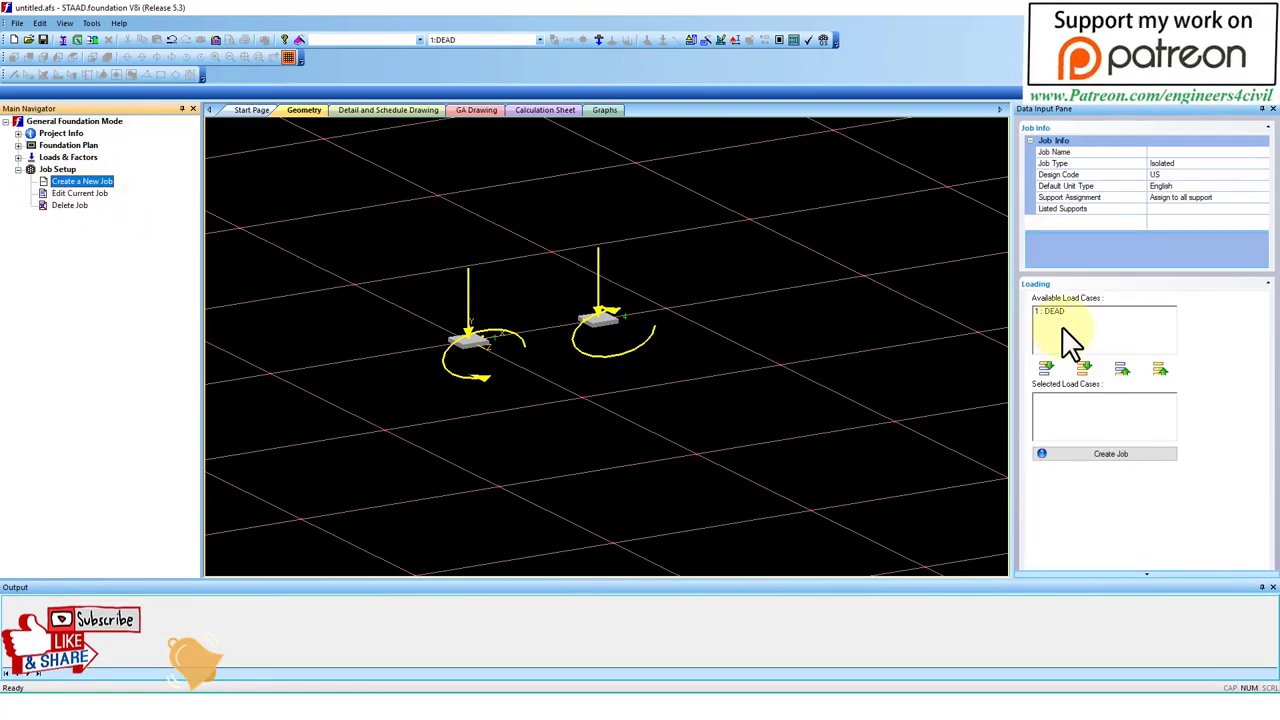
left_click(1157, 153)
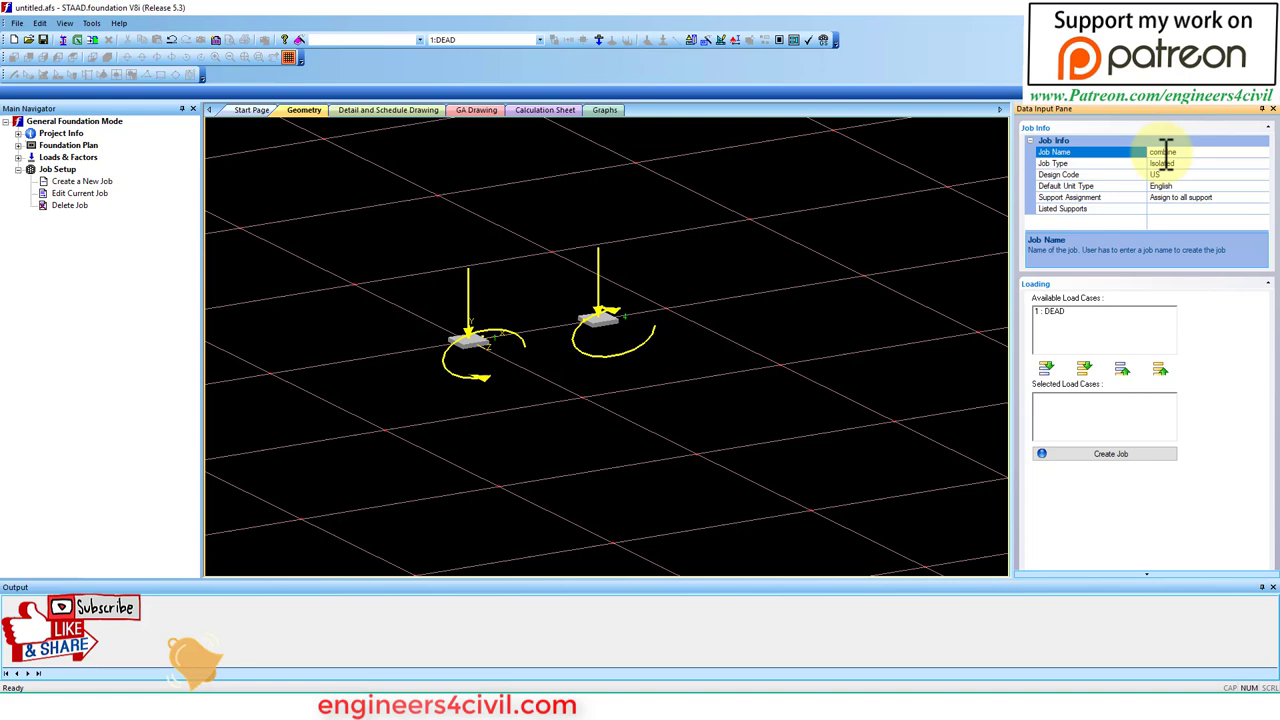
left_click(1205, 163)
left_click(1264, 163)
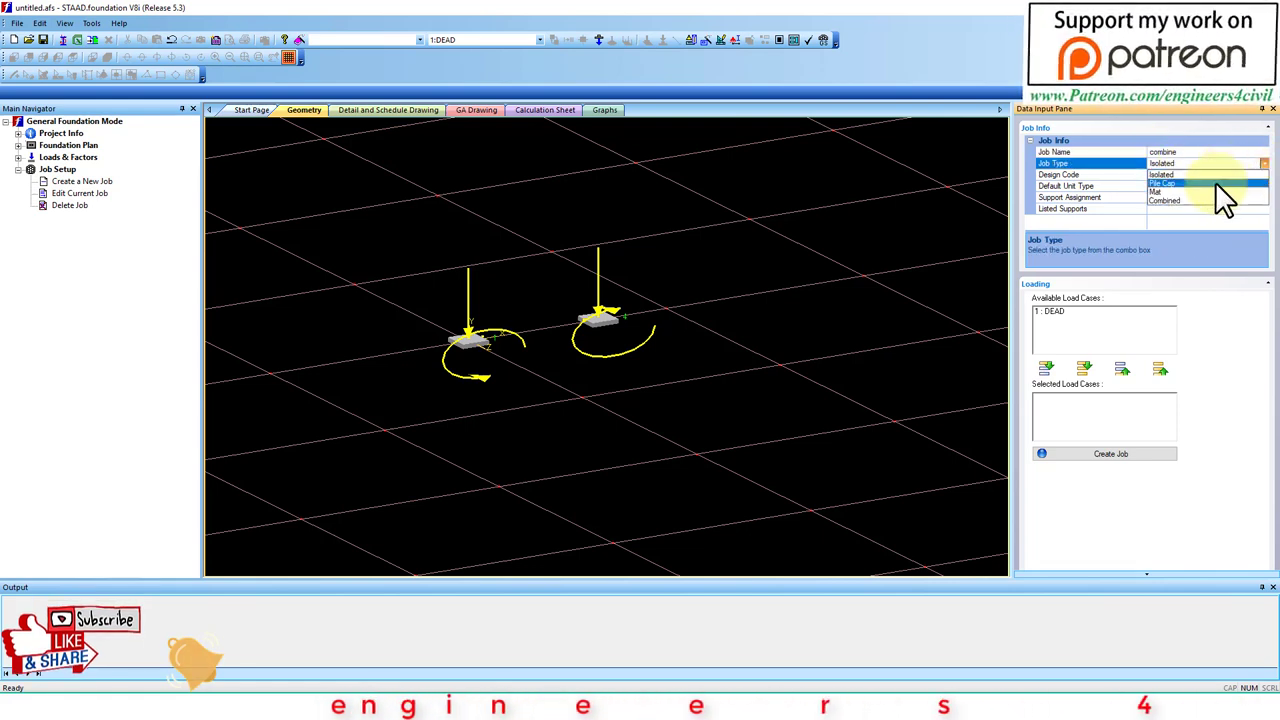
left_click(1190, 200)
Choose the Indian design code, include load case 1 : DEAD, and create the job
left_click(1200, 174)
left_click(1264, 174)
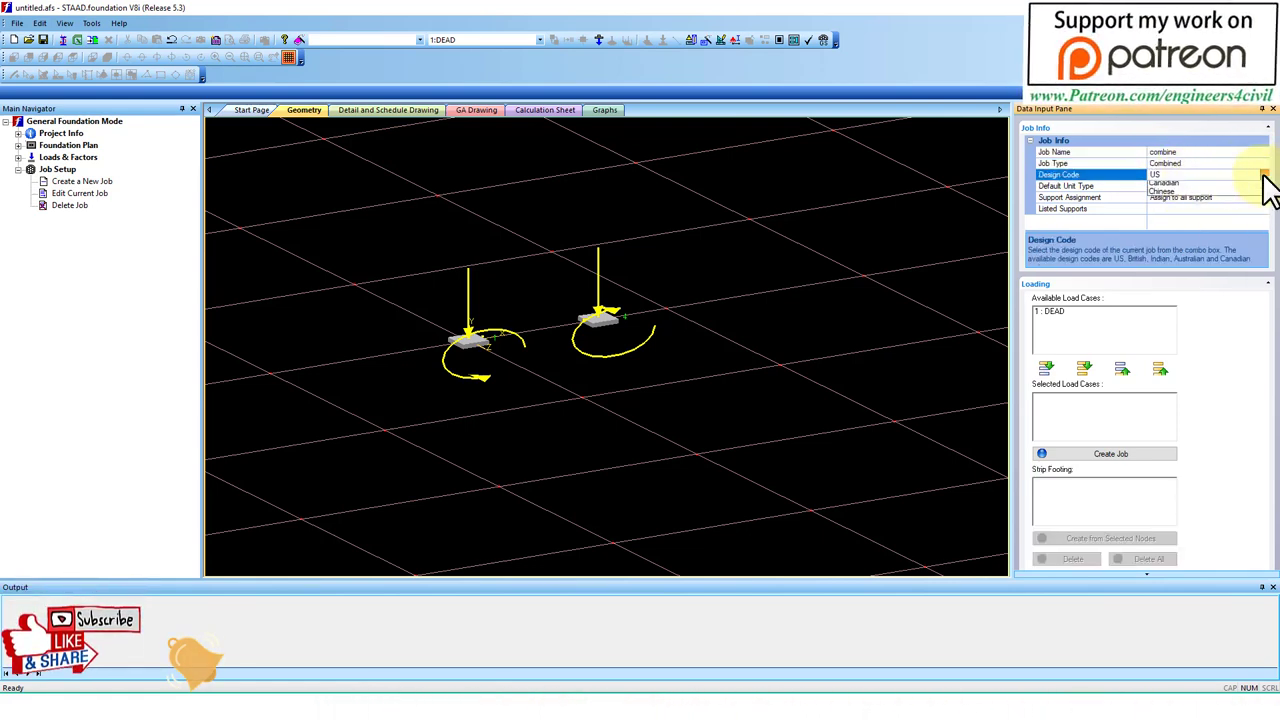
left_click(1184, 199)
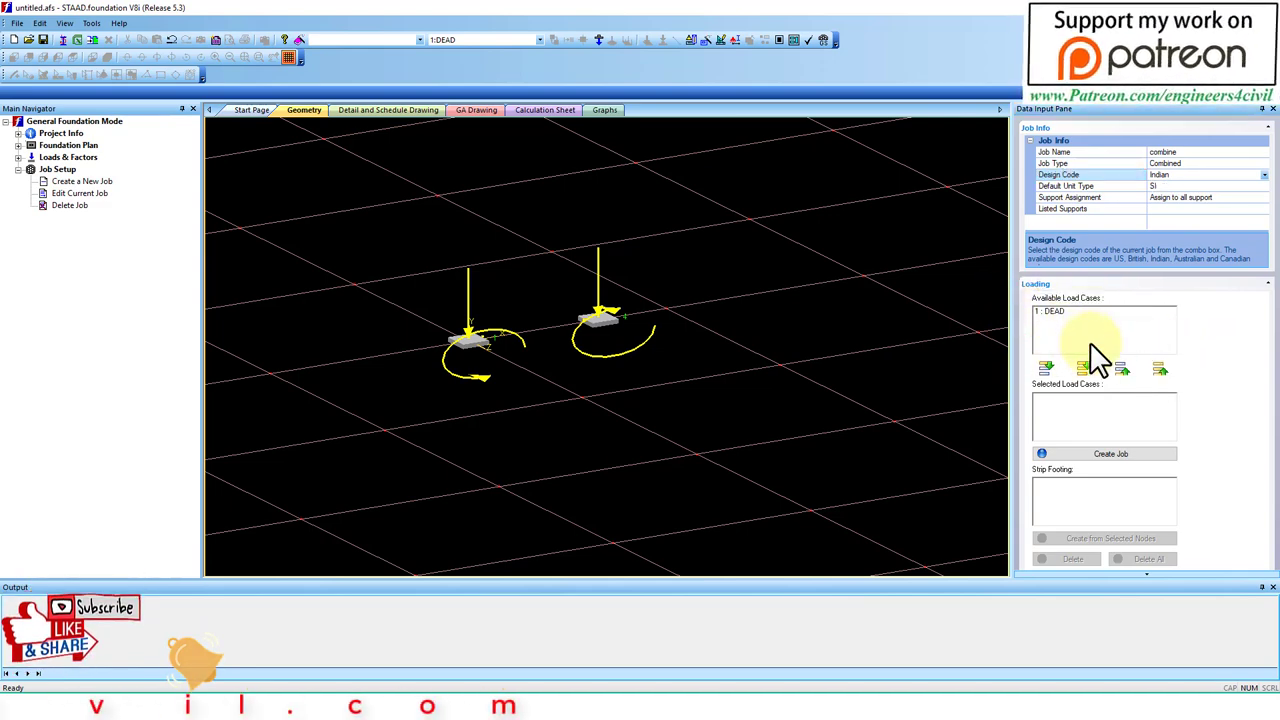
left_click_drag(1088, 367, 990, 378)
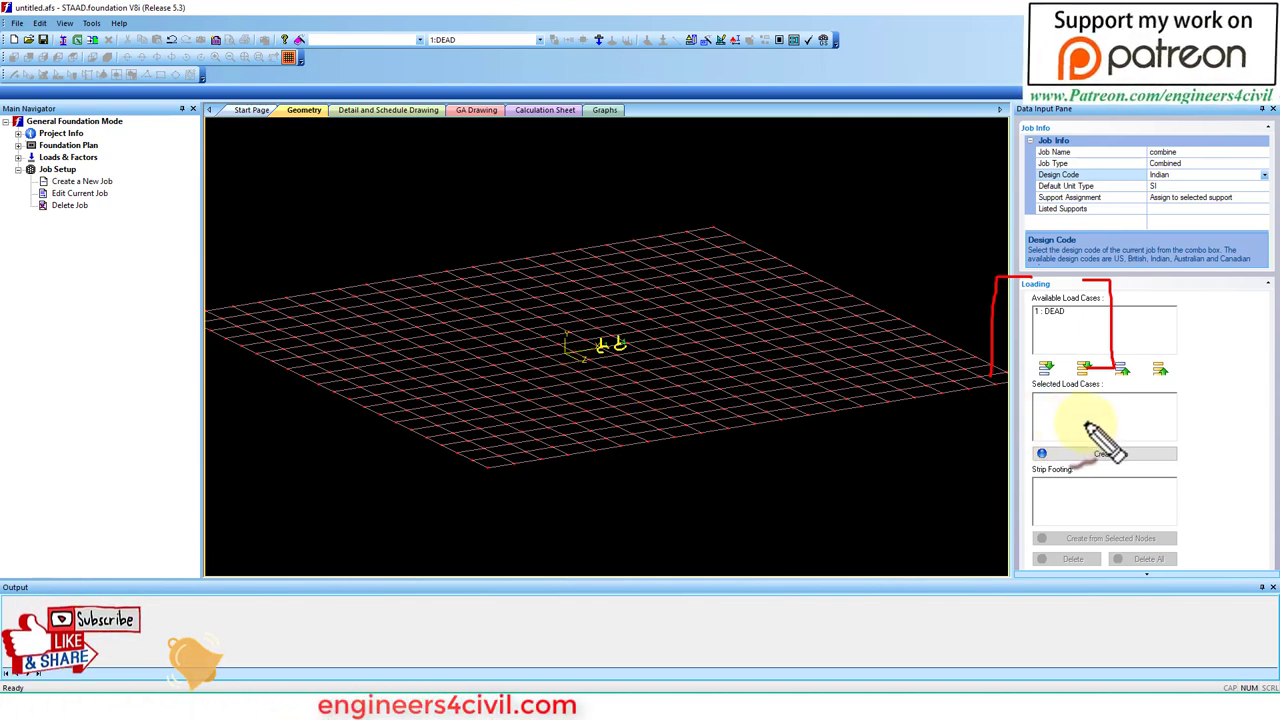
key("Escape")
left_click(1058, 314)
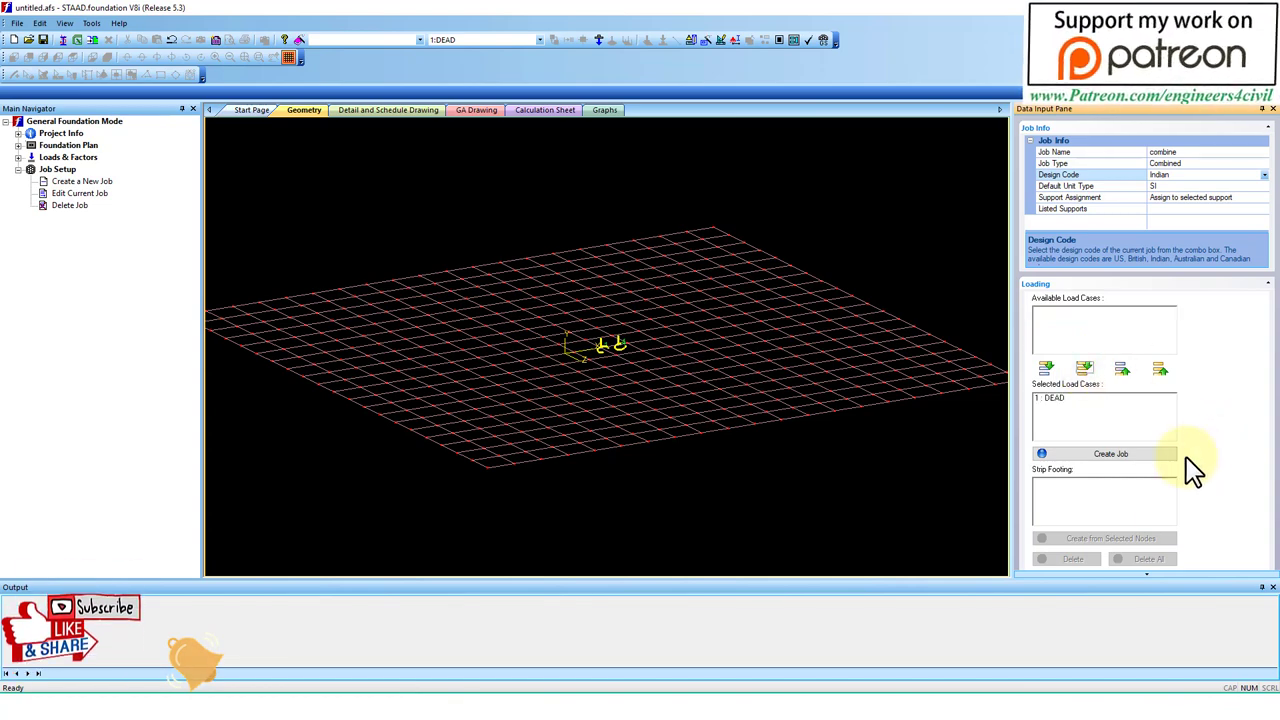
left_click(1125, 456)
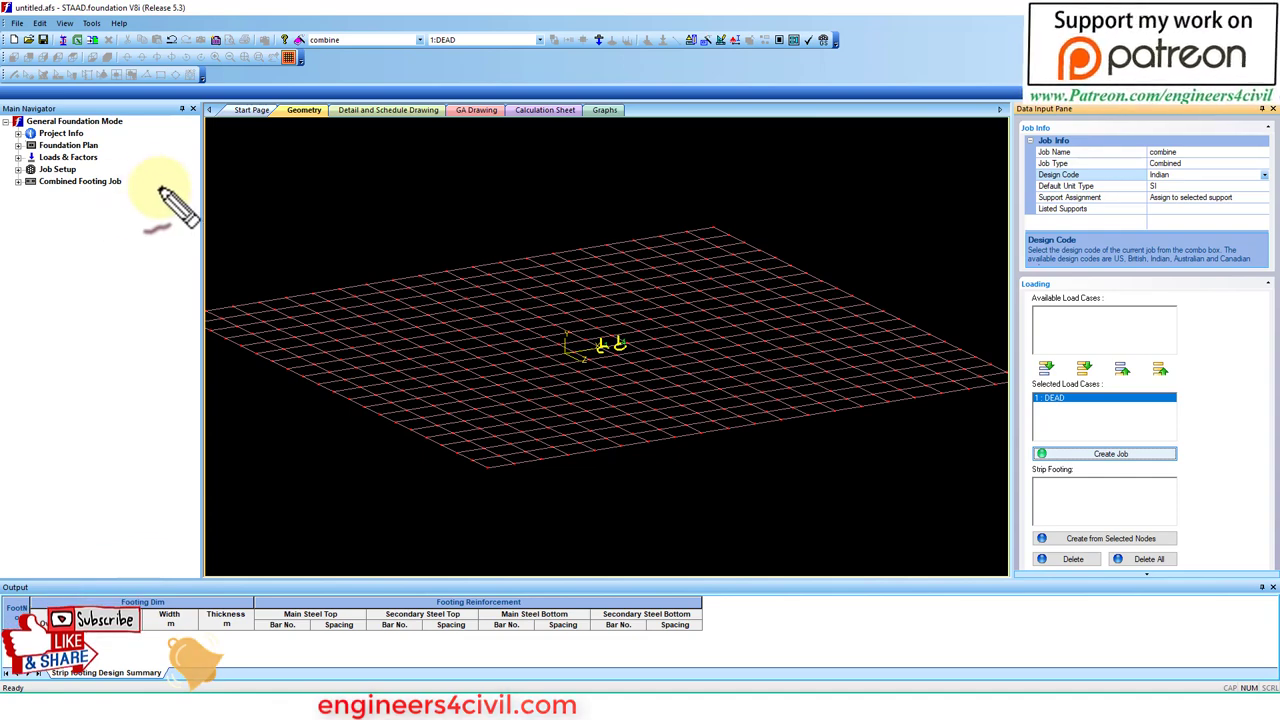
Select both supports in plan view and create strip footing 'Footing C1' joining them
mouse_move(86, 172)
left_mouse_down()
mouse_move(4, 195)
mouse_move(44, 222)
mouse_move(140, 198)
left_mouse_up()
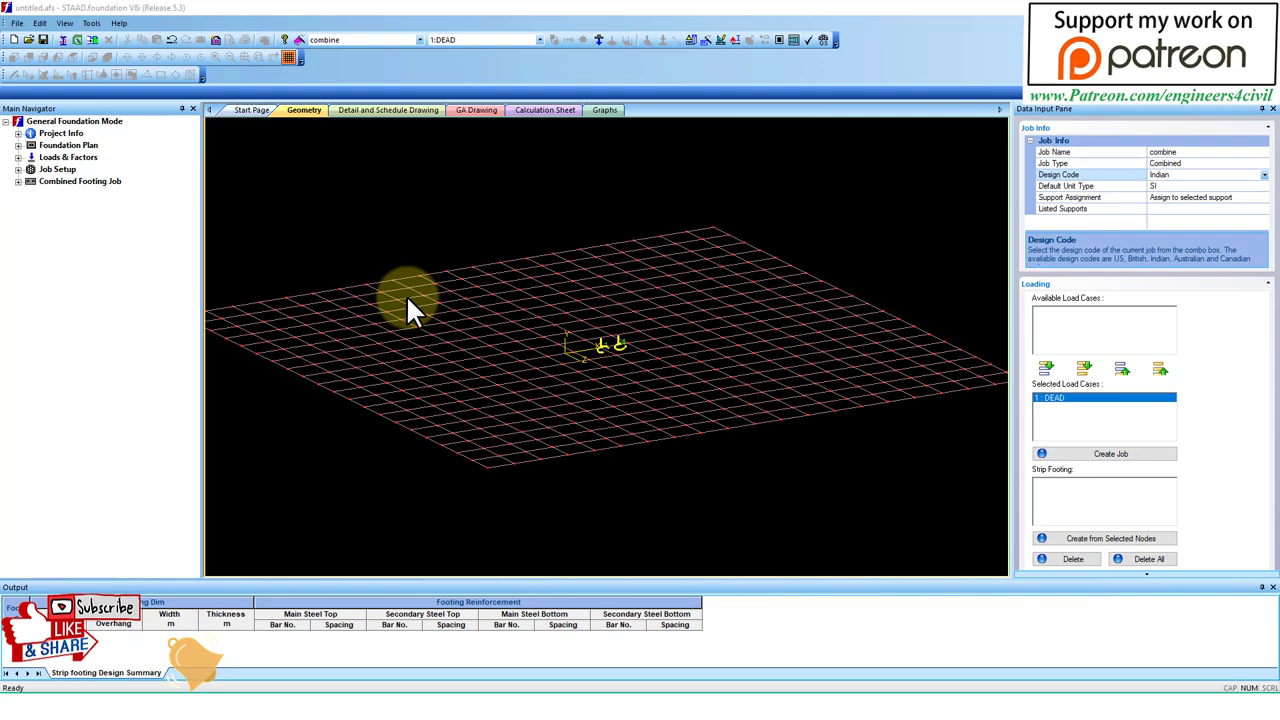
scroll(583, 322, "up", 2)
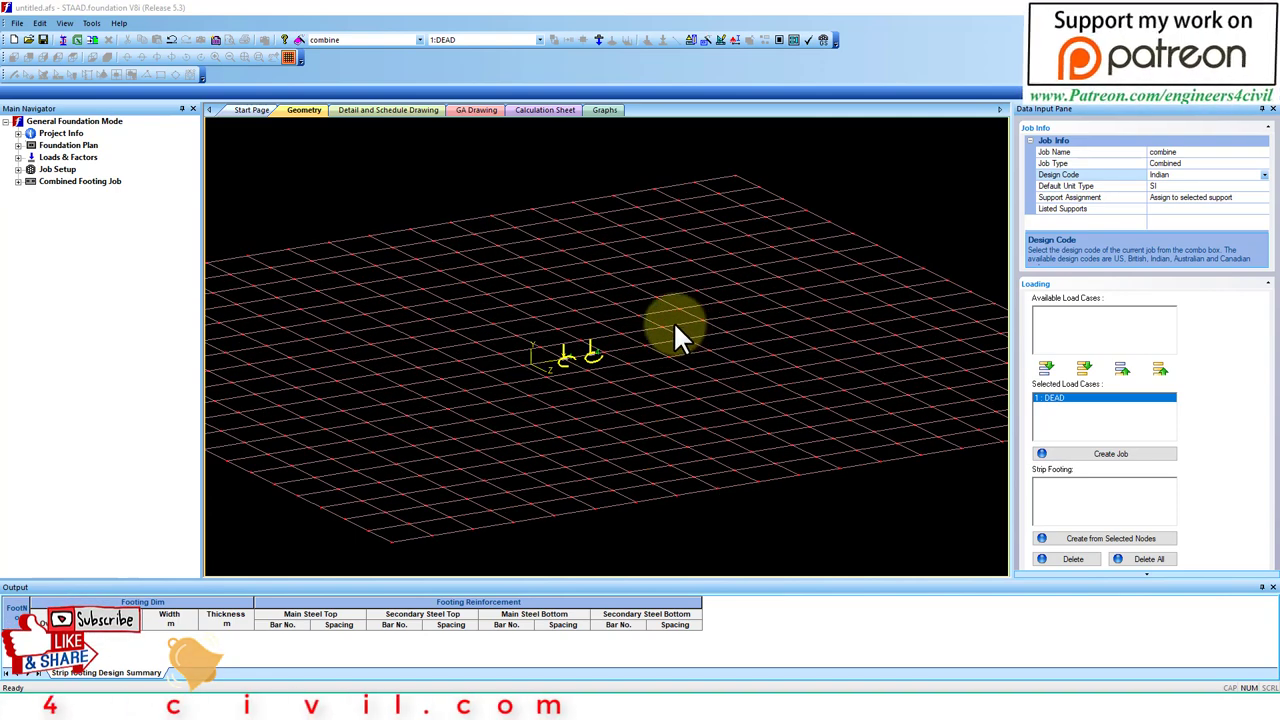
left_click(71, 59)
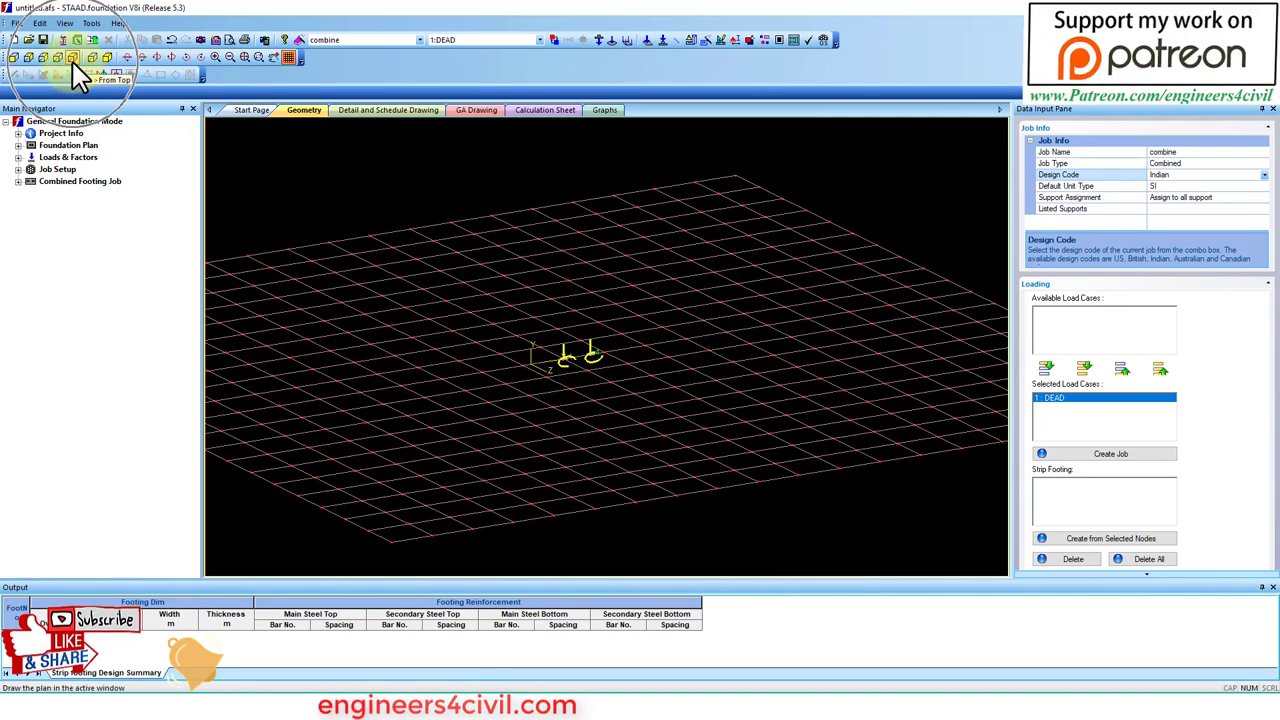
scroll(564, 376, "up", 5)
scroll(630, 356, "up", 2)
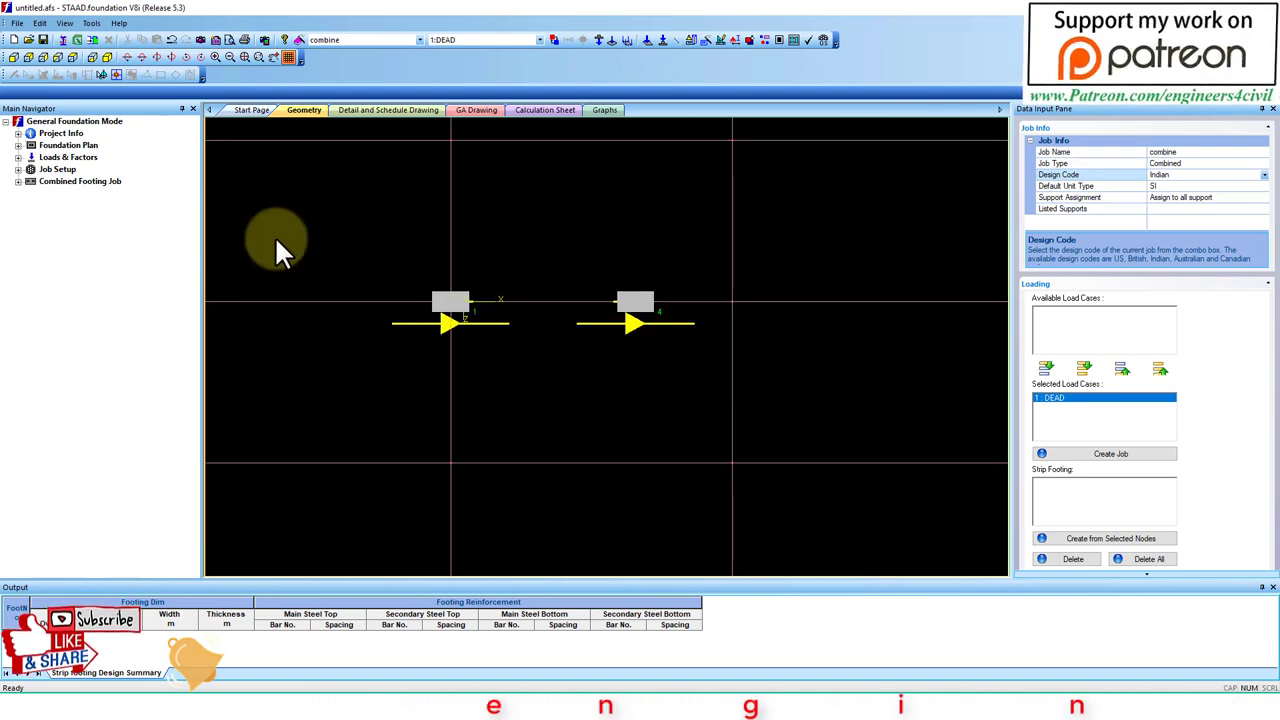
left_click_drag(404, 256, 719, 365)
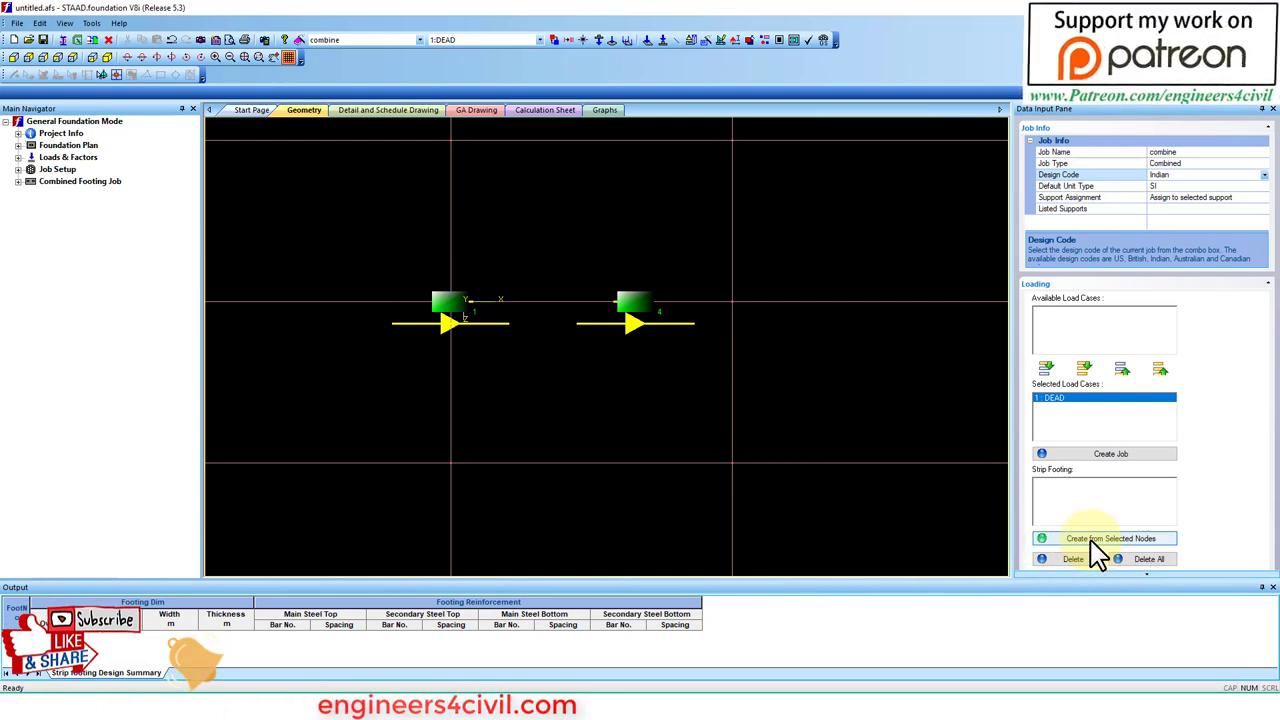
left_click(1093, 542)
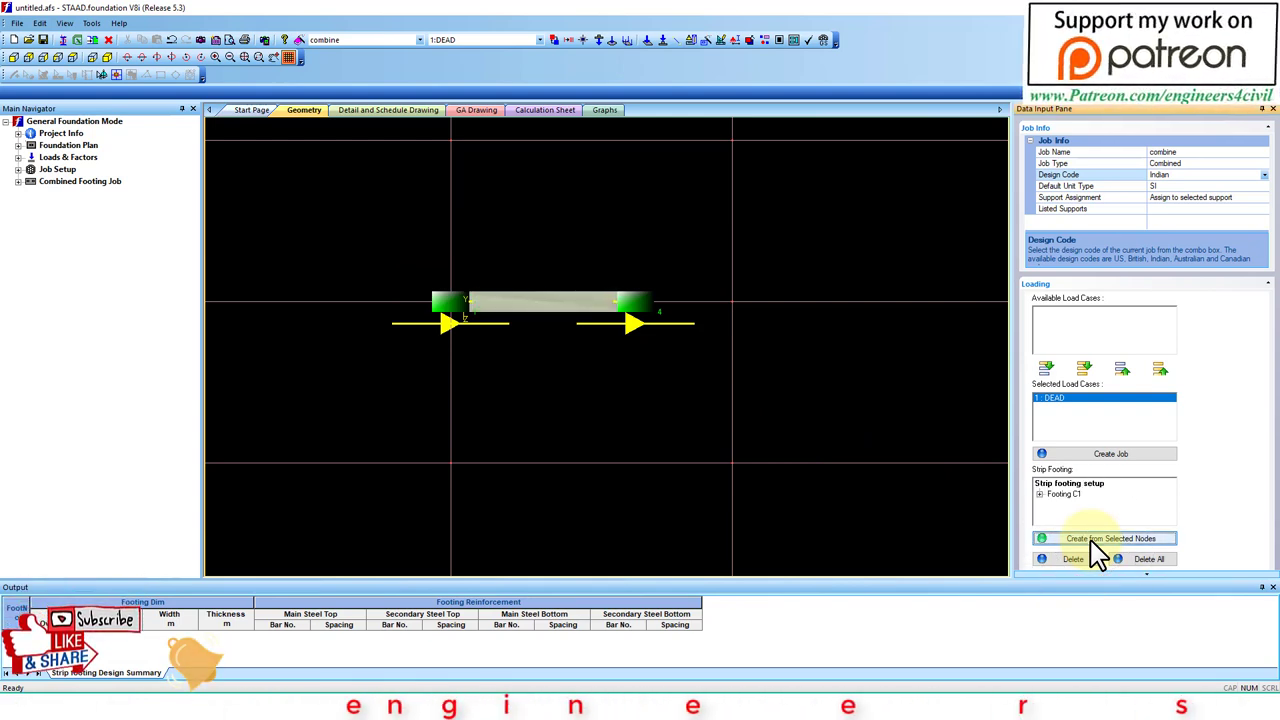
left_click(104, 57)
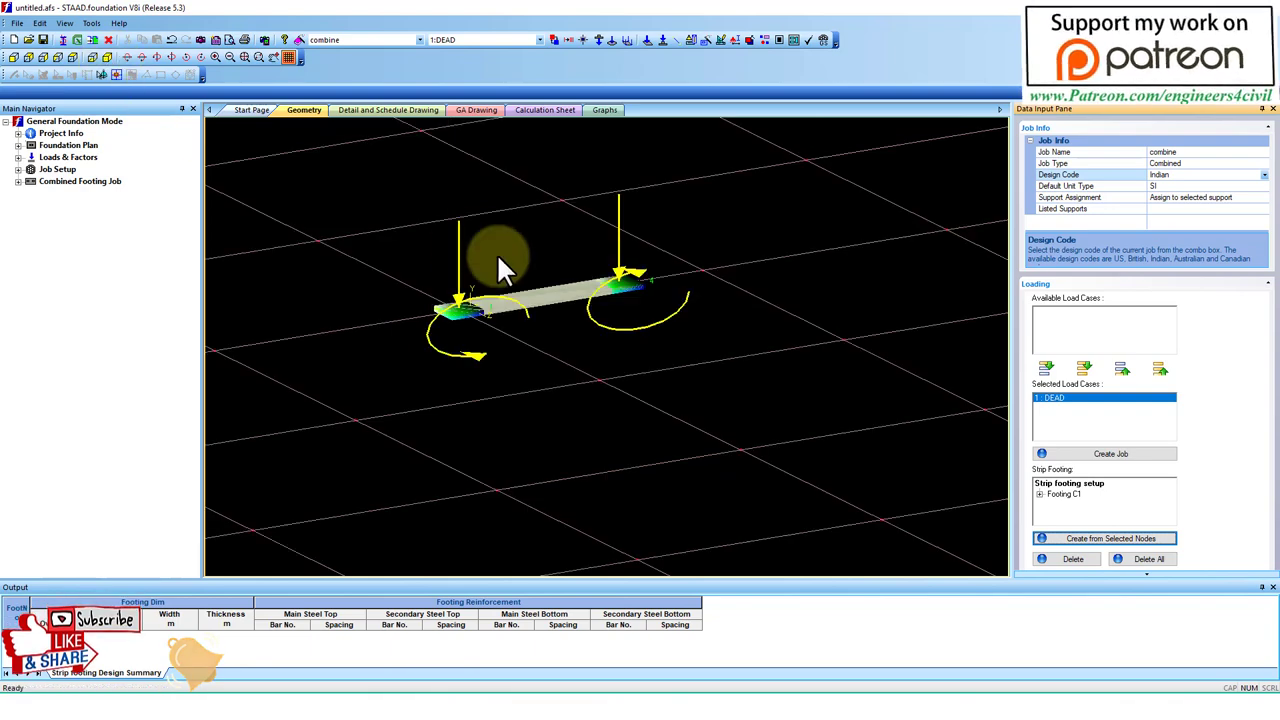
left_click(17, 183)
Open the Concrete & Rebar design parameters, showing 25 kN/m3 concrete unit weight
left_click(31, 194)
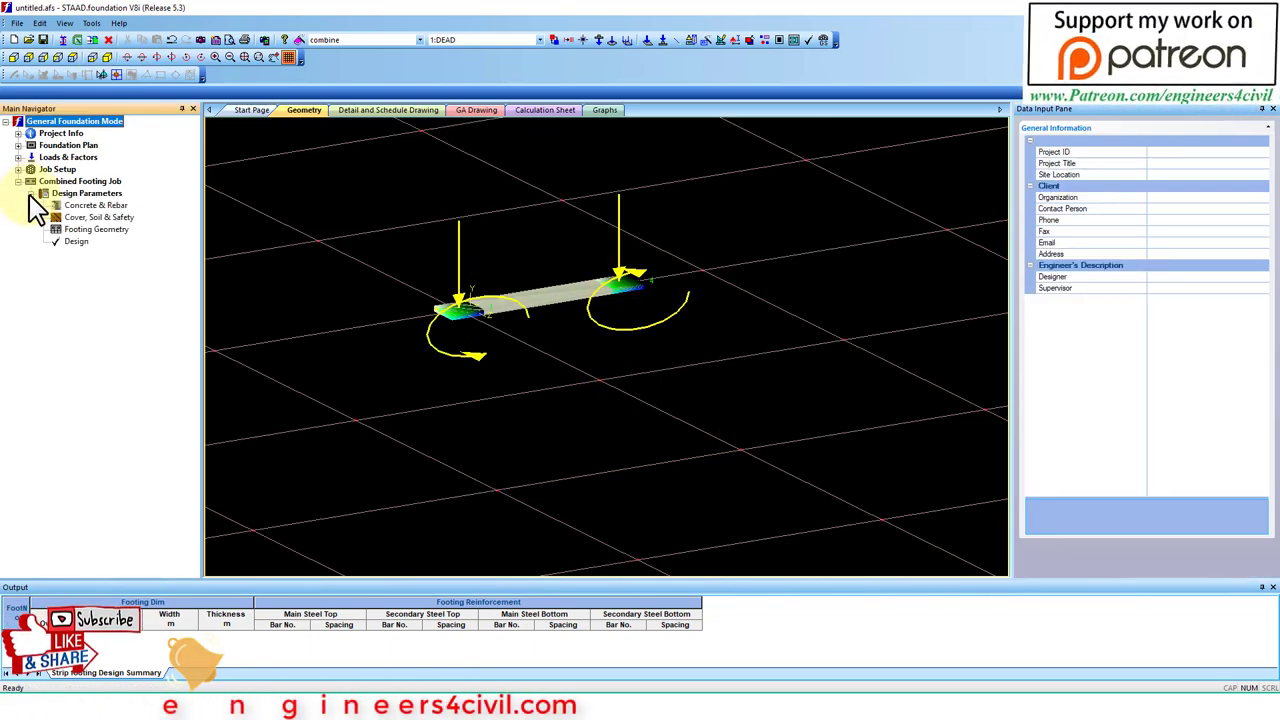
left_click(92, 206)
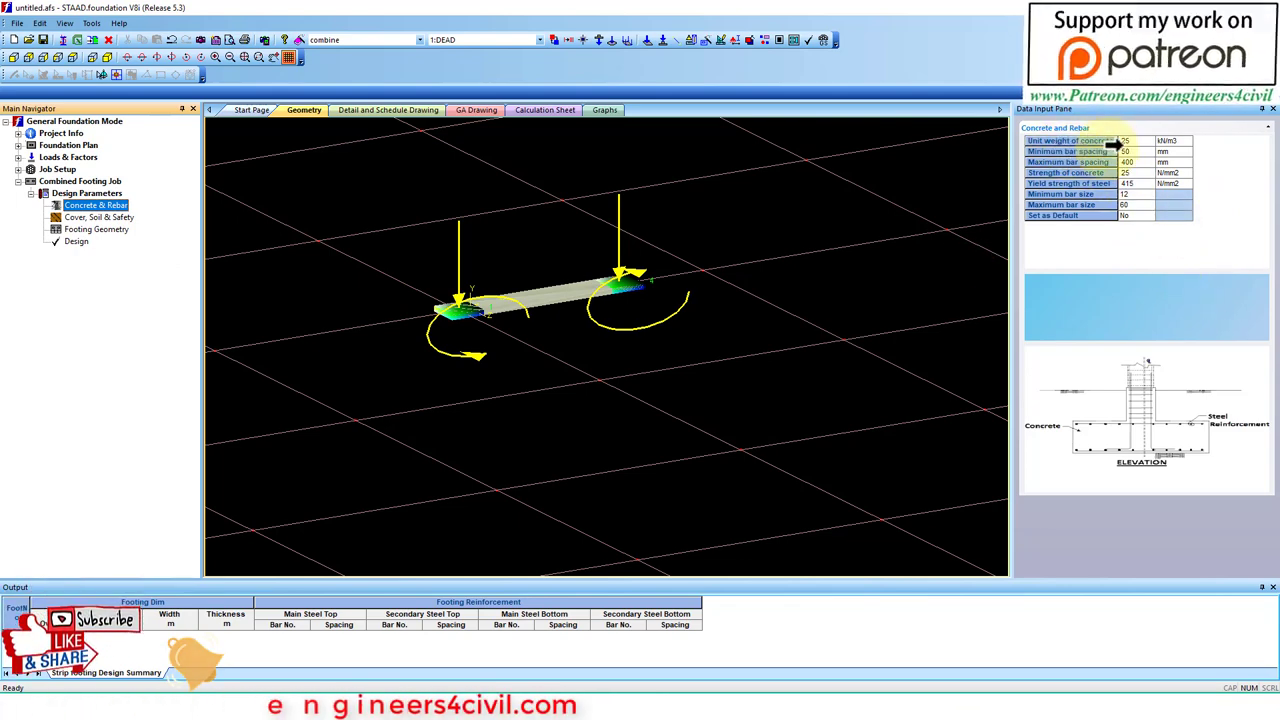
left_click_drag(1190, 141, 1262, 126)
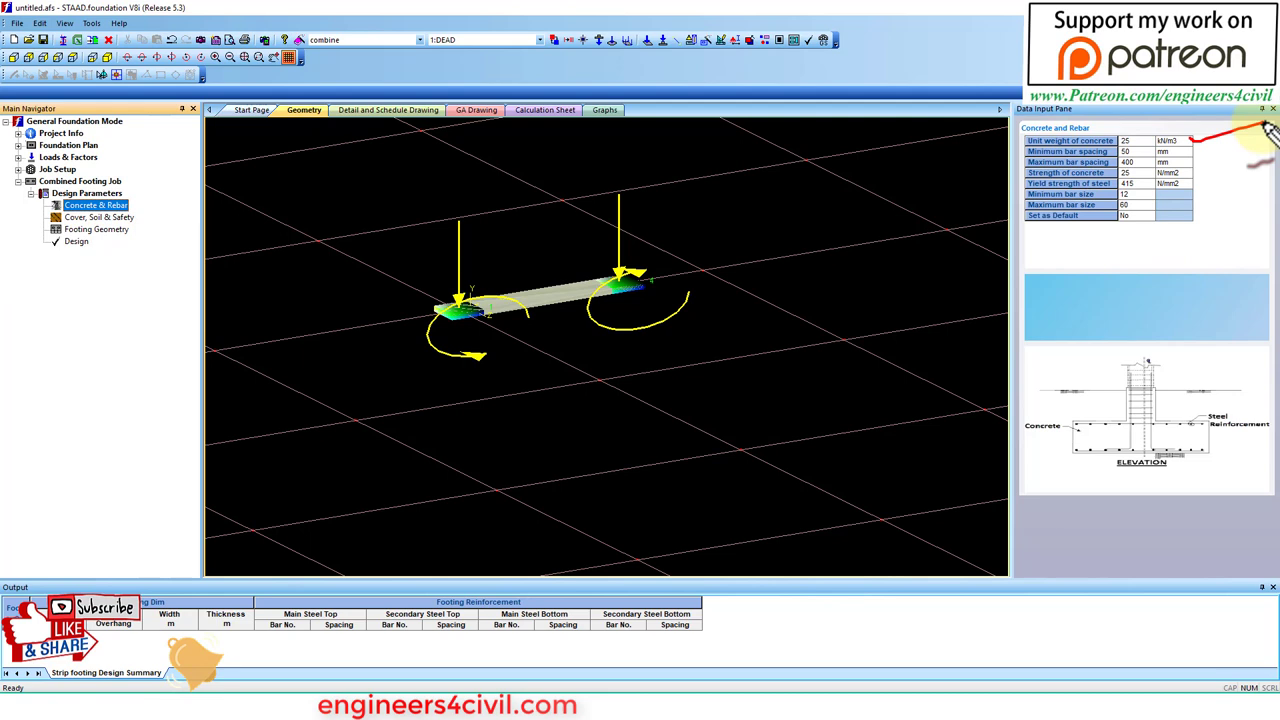
left_click_drag(1092, 206, 1176, 190)
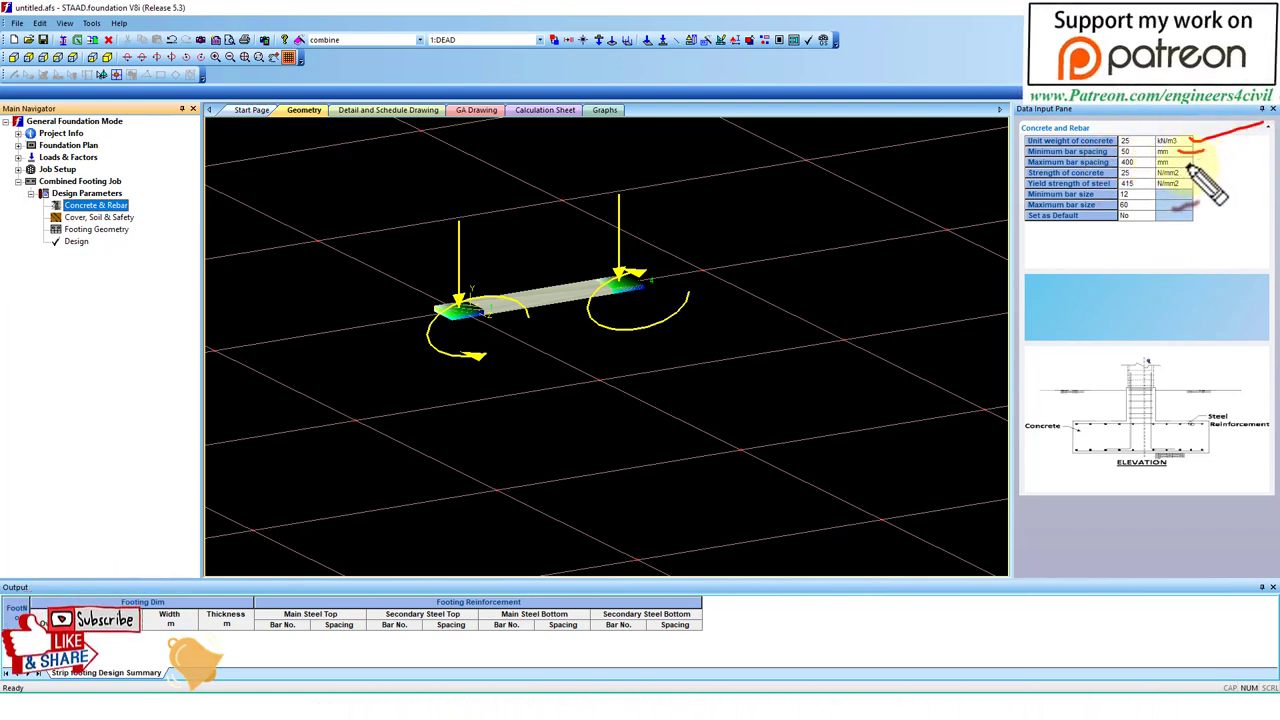
left_click_drag(1185, 165, 1210, 150)
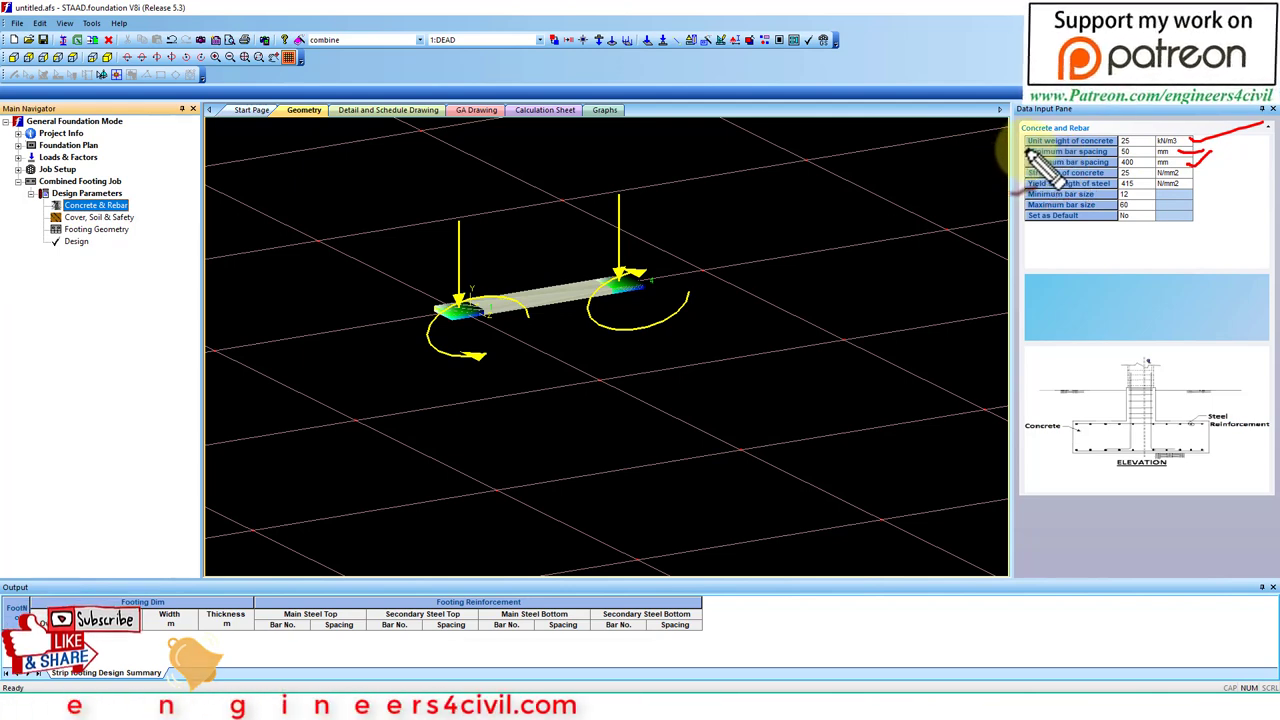
Mark the bar sizes 12 to 60, 50–400 mm spacing and 25/415 N/mm2 strengths
left_click_drag(1025, 152, 886, 157)
left_click_drag(1008, 152, 1030, 151)
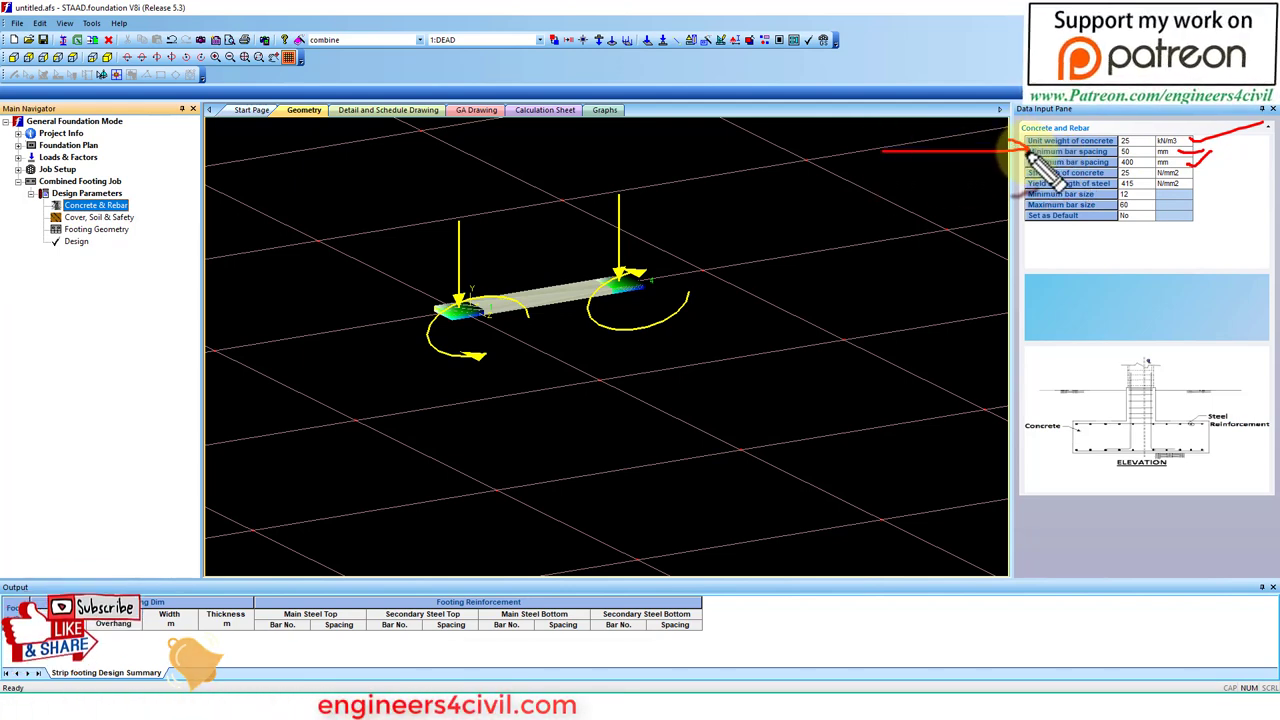
left_click_drag(878, 173, 1022, 180)
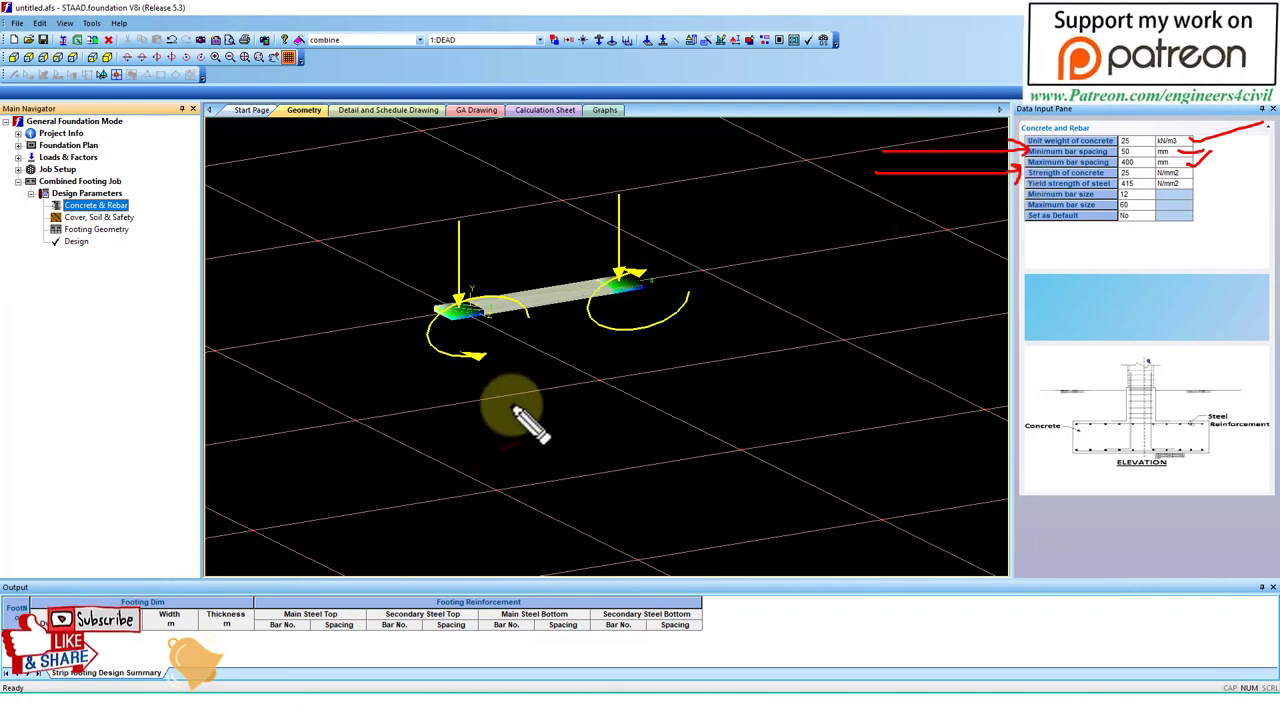
left_click_drag(527, 392, 516, 448)
left_click_drag(588, 416, 604, 424)
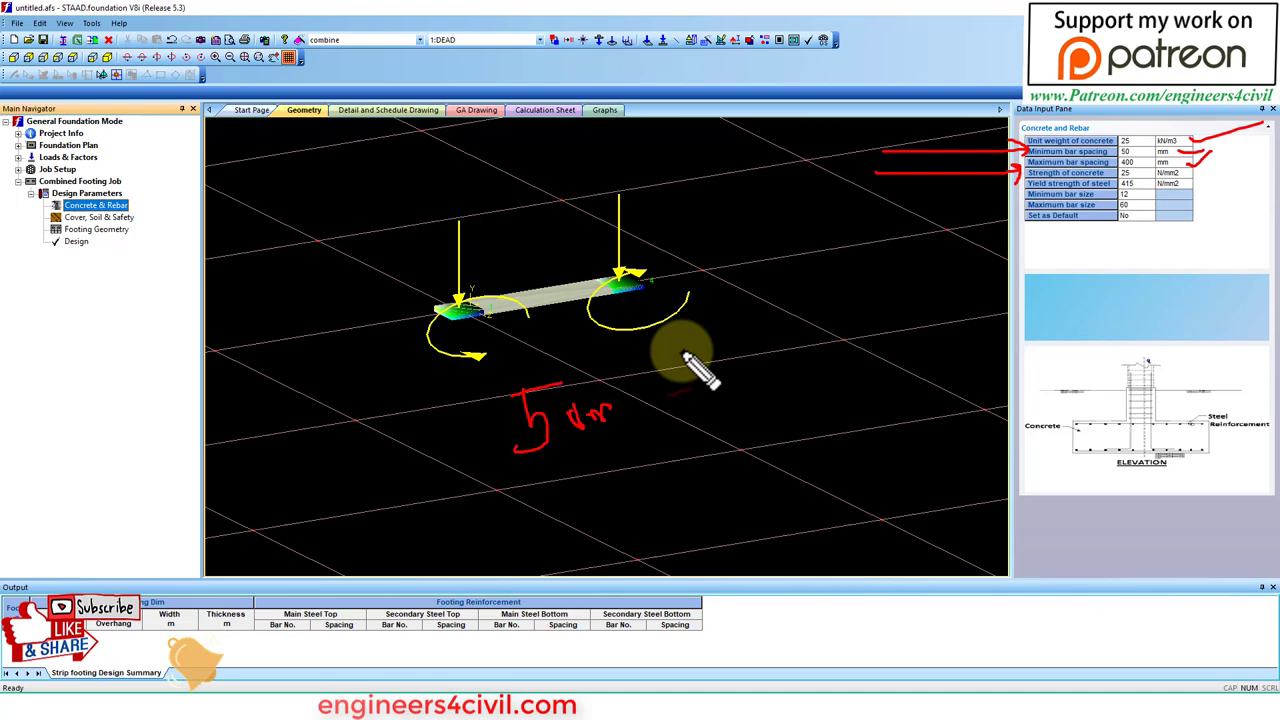
left_click_drag(682, 351, 662, 422)
mouse_move(620, 378)
left_mouse_down()
mouse_move(744, 347)
mouse_move(740, 378)
left_mouse_up()
mouse_move(776, 298)
left_mouse_down()
mouse_move(821, 294)
mouse_move(930, 322)
left_mouse_up()
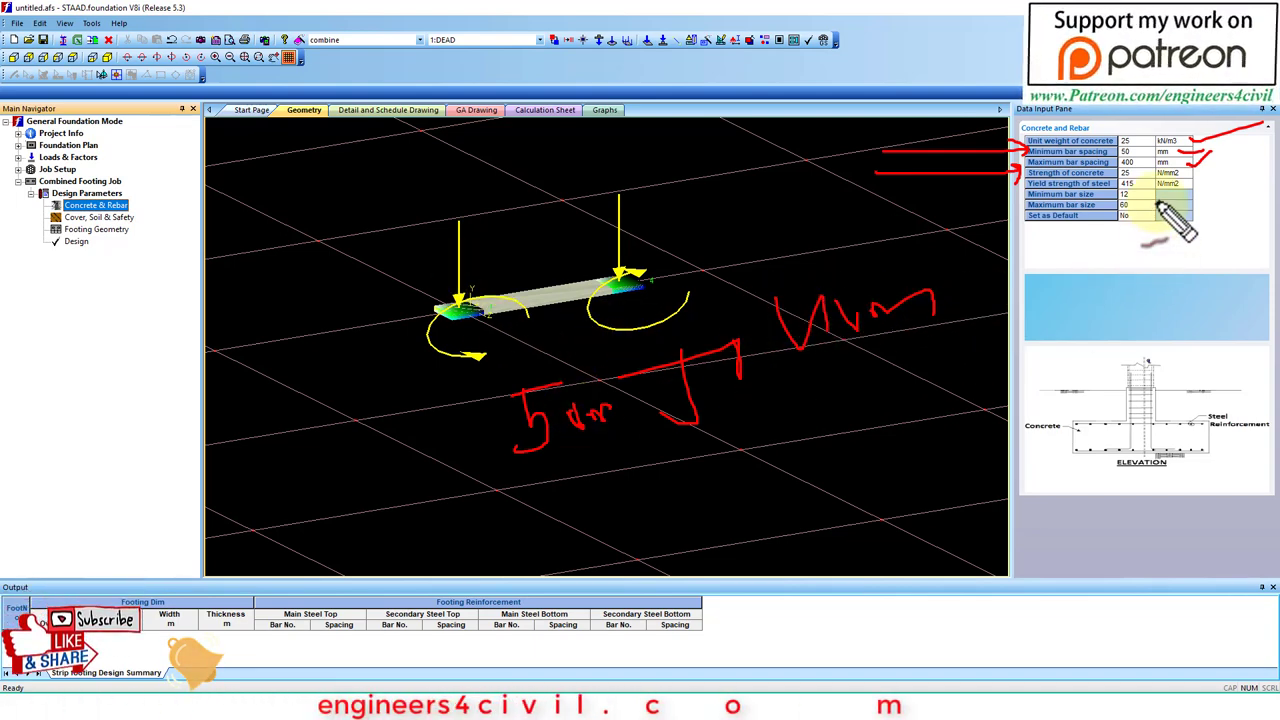
key("Escape")
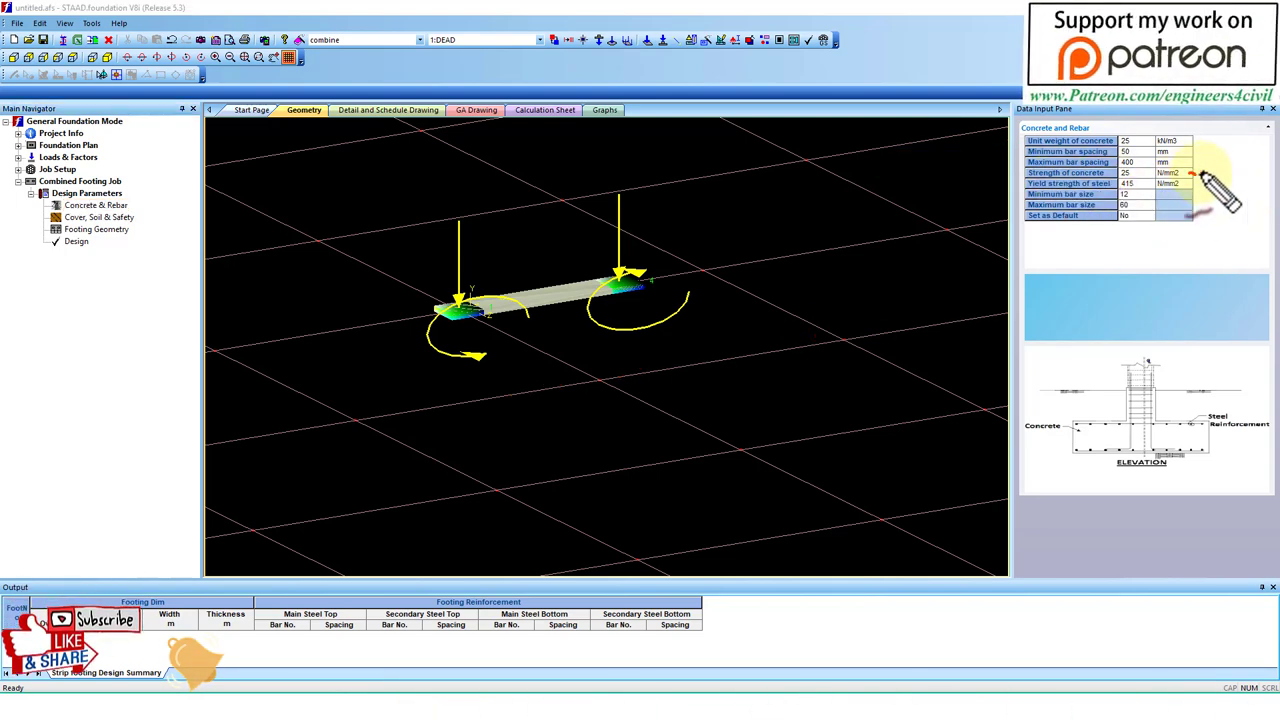
left_click_drag(1188, 186, 1272, 172)
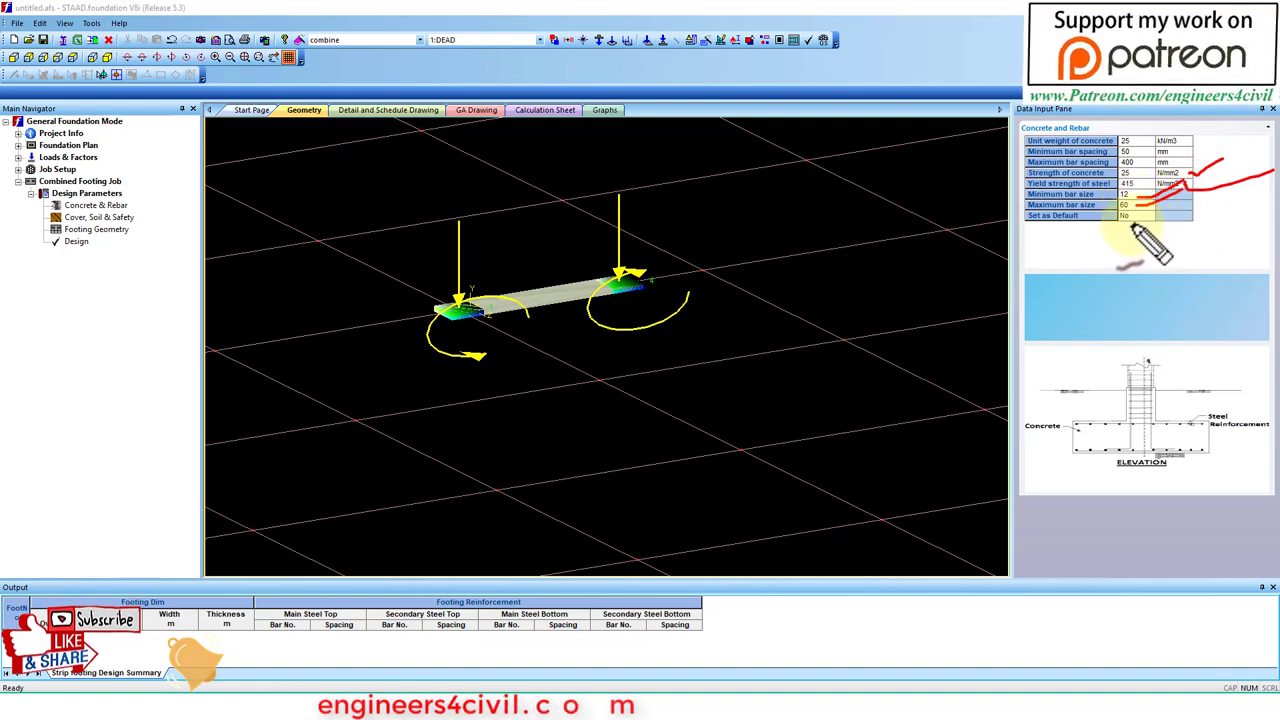
Check the cover and soil values, then Footing Geometry on Calculate Dimension with 2.5 m minimum width
left_click(127, 217)
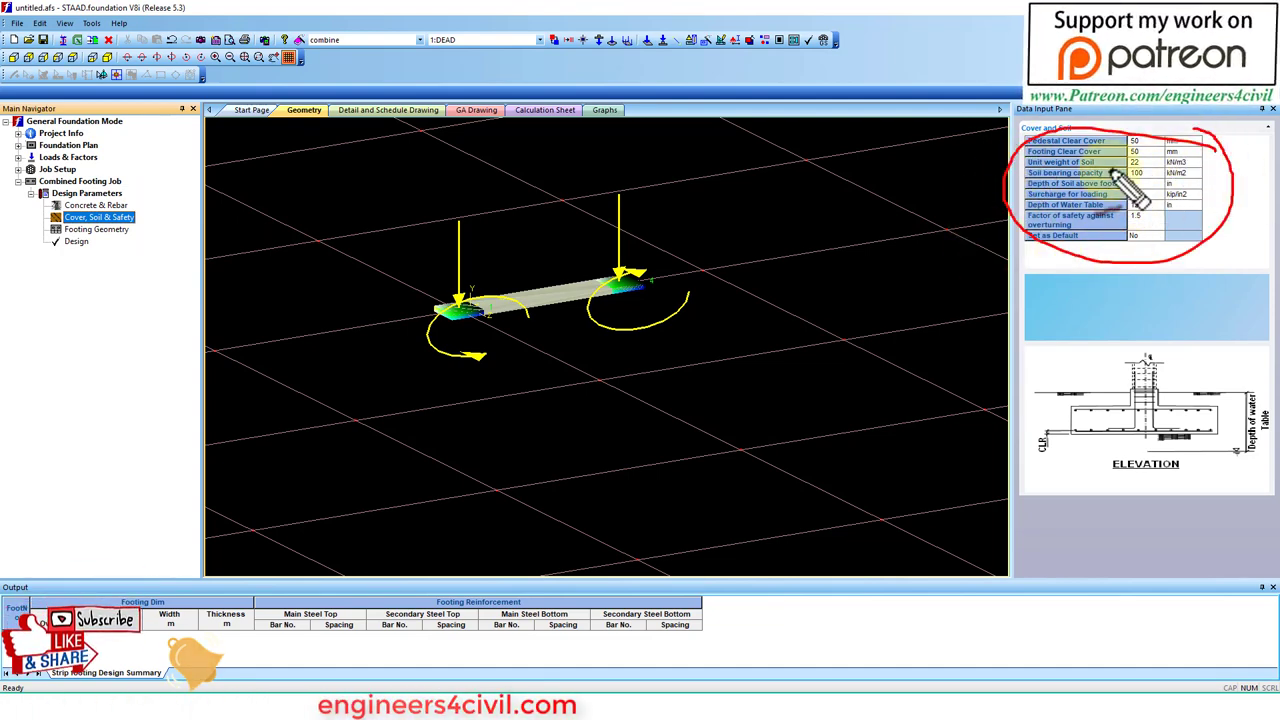
key("Escape")
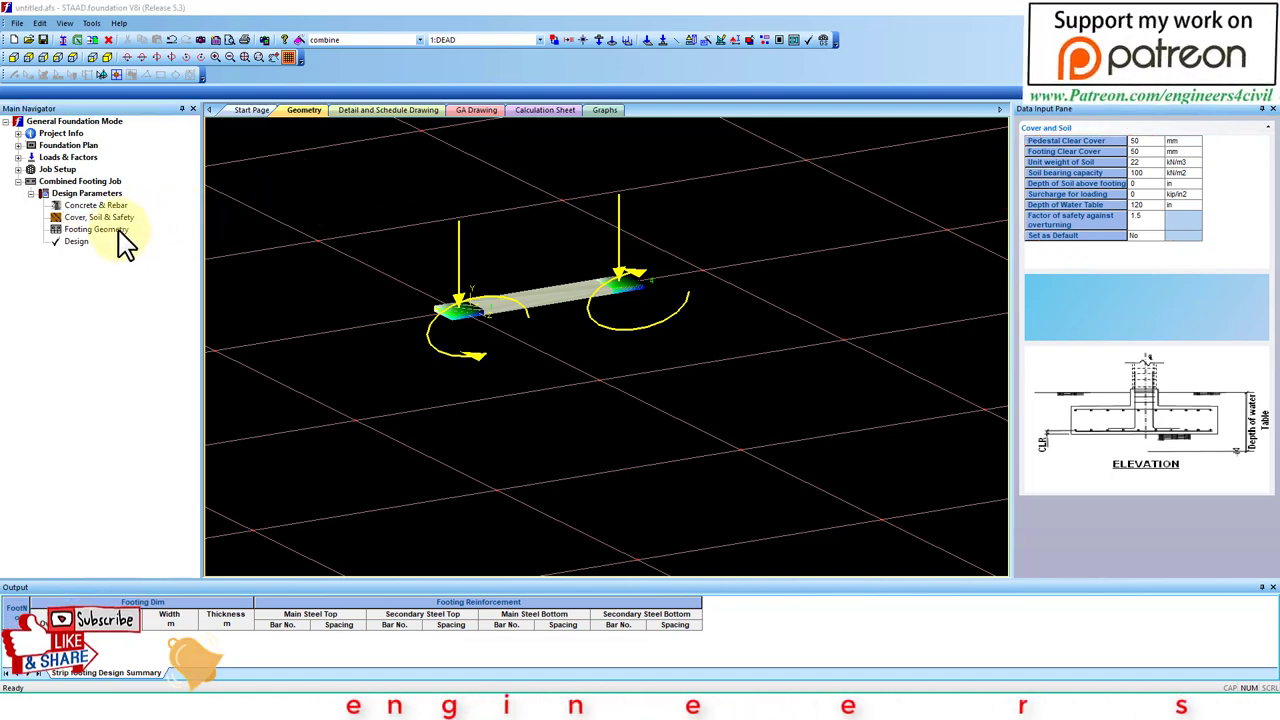
left_click(117, 232)
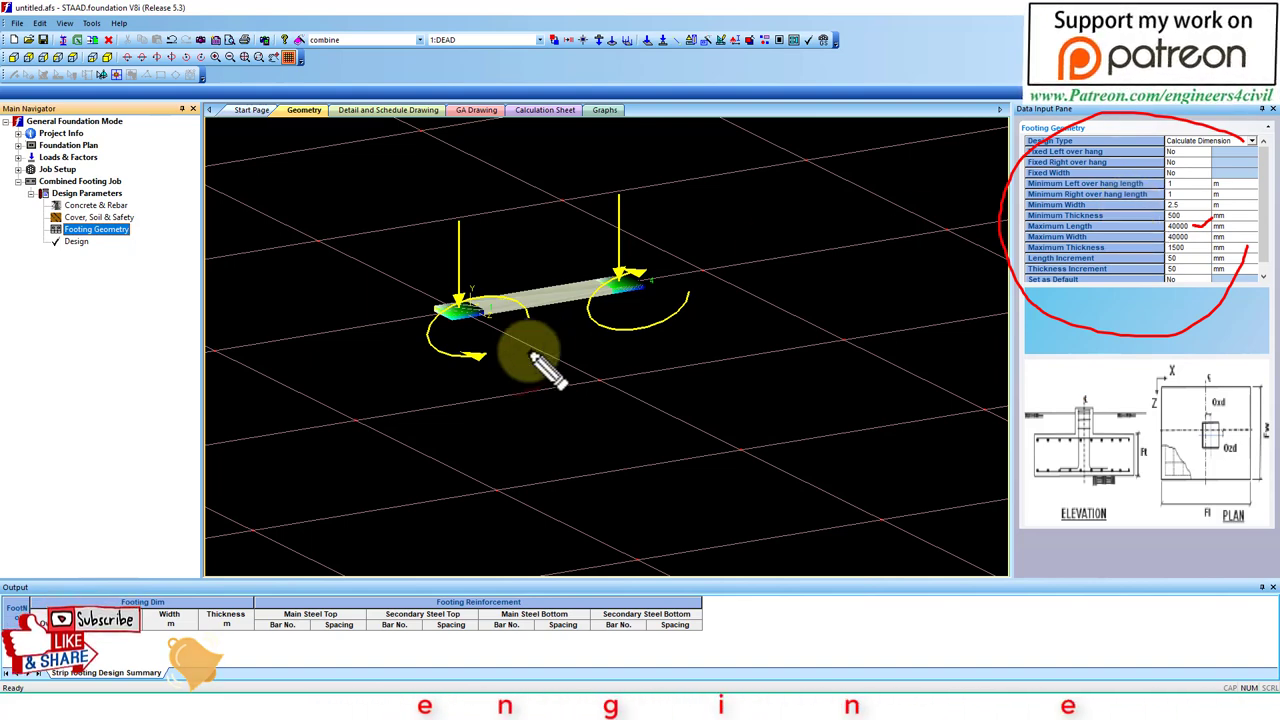
mouse_move(328, 426)
left_mouse_down()
mouse_move(330, 385)
mouse_move(313, 429)
mouse_move(412, 422)
left_mouse_up()
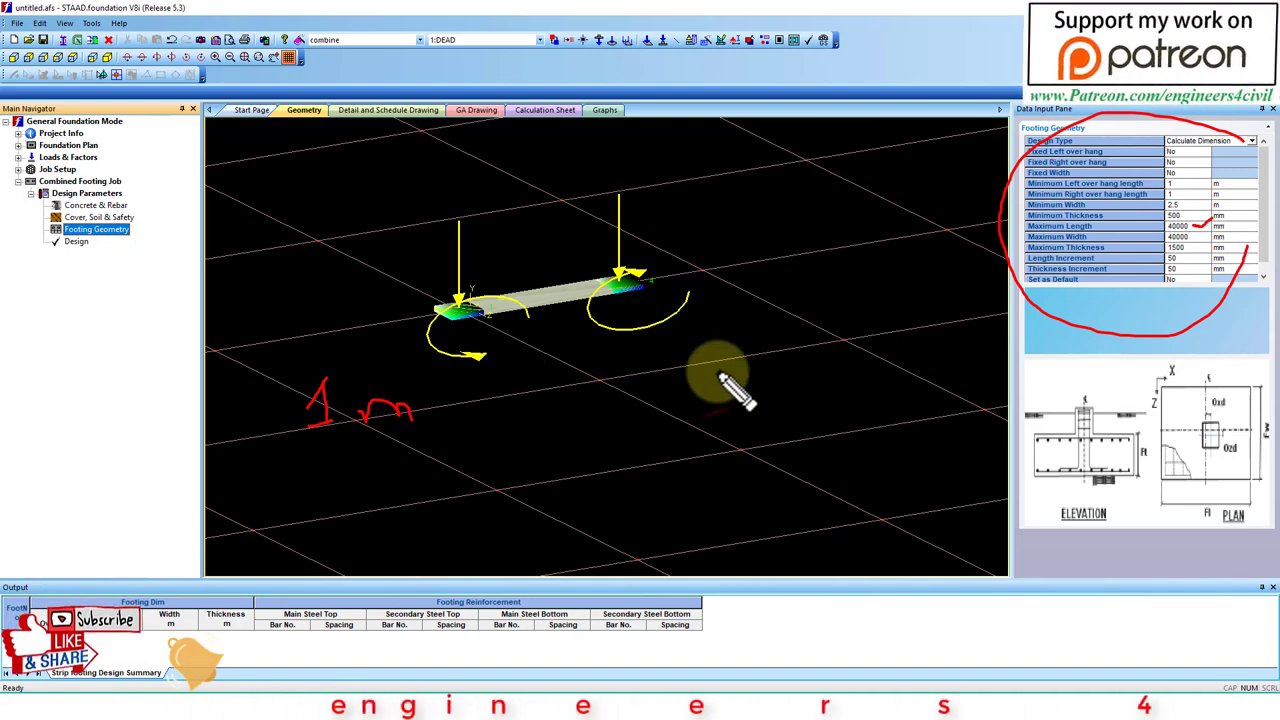
key("Escape")
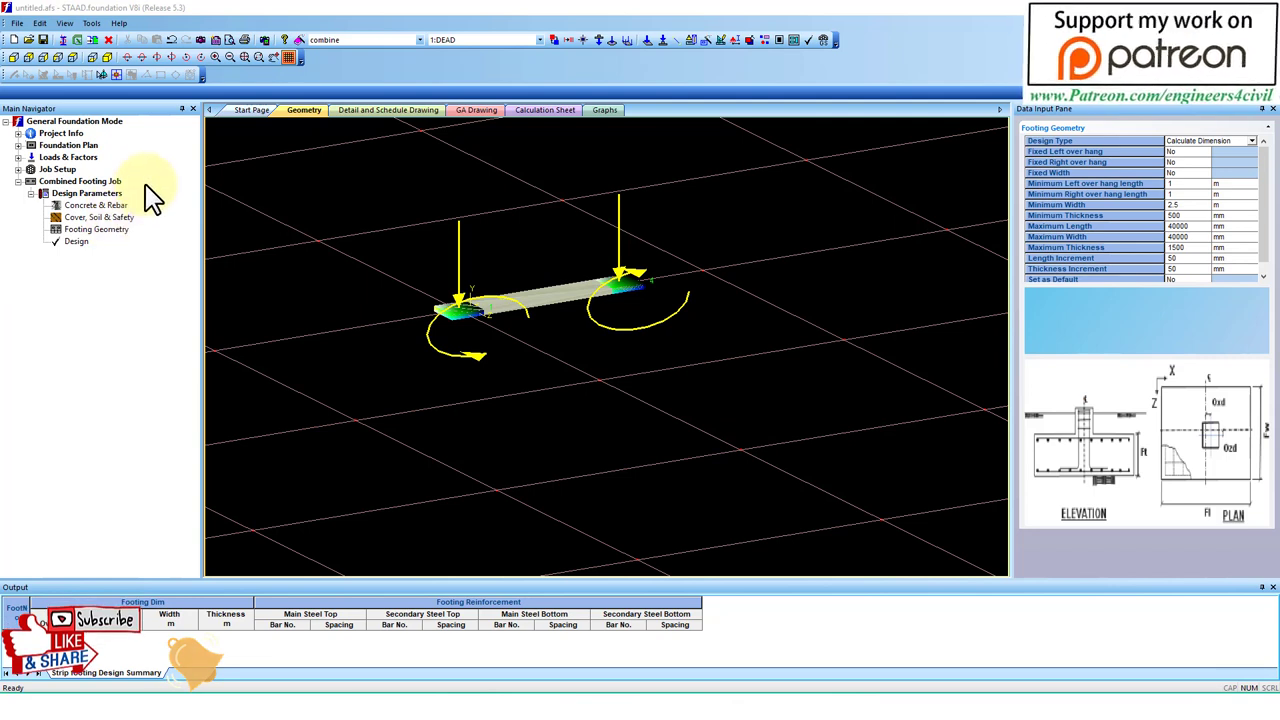
left_click_drag(172, 254, 133, 250)
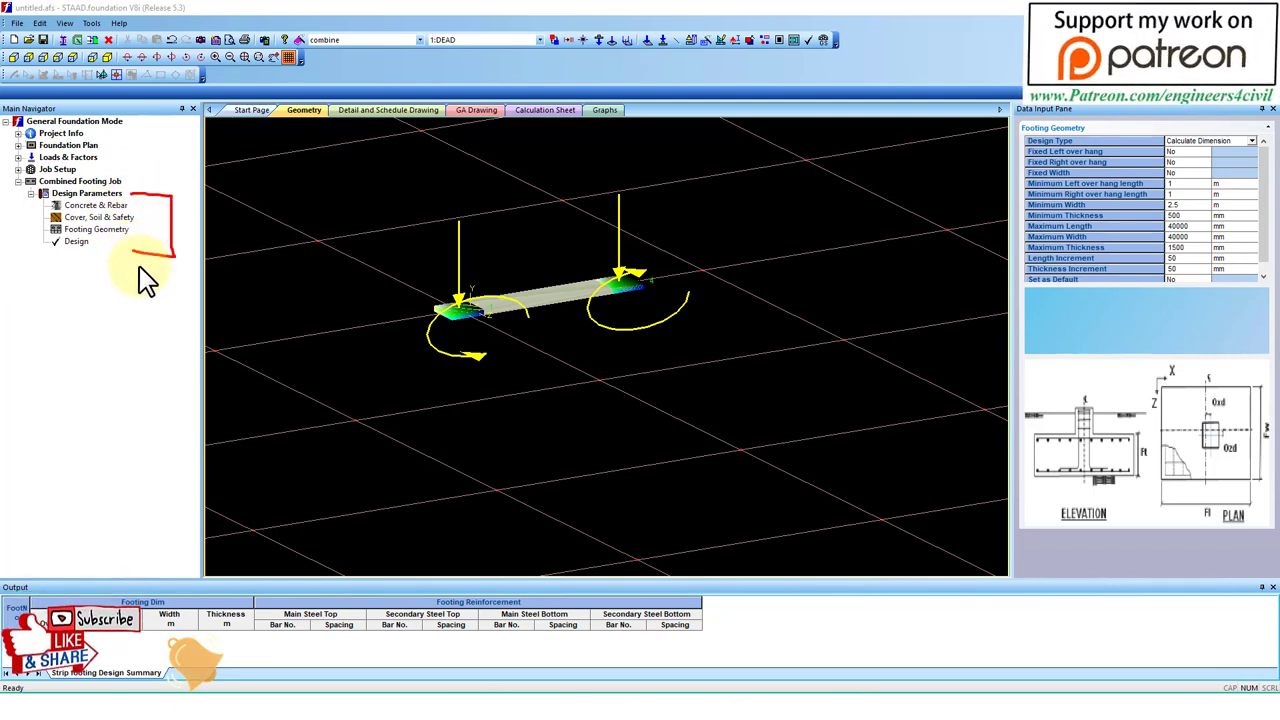
key("Escape")
Run the design and scroll the Calculation Sheet: 4.0 × 2.5 × 0.5 m footing, Ø12 bars
left_click(75, 243)
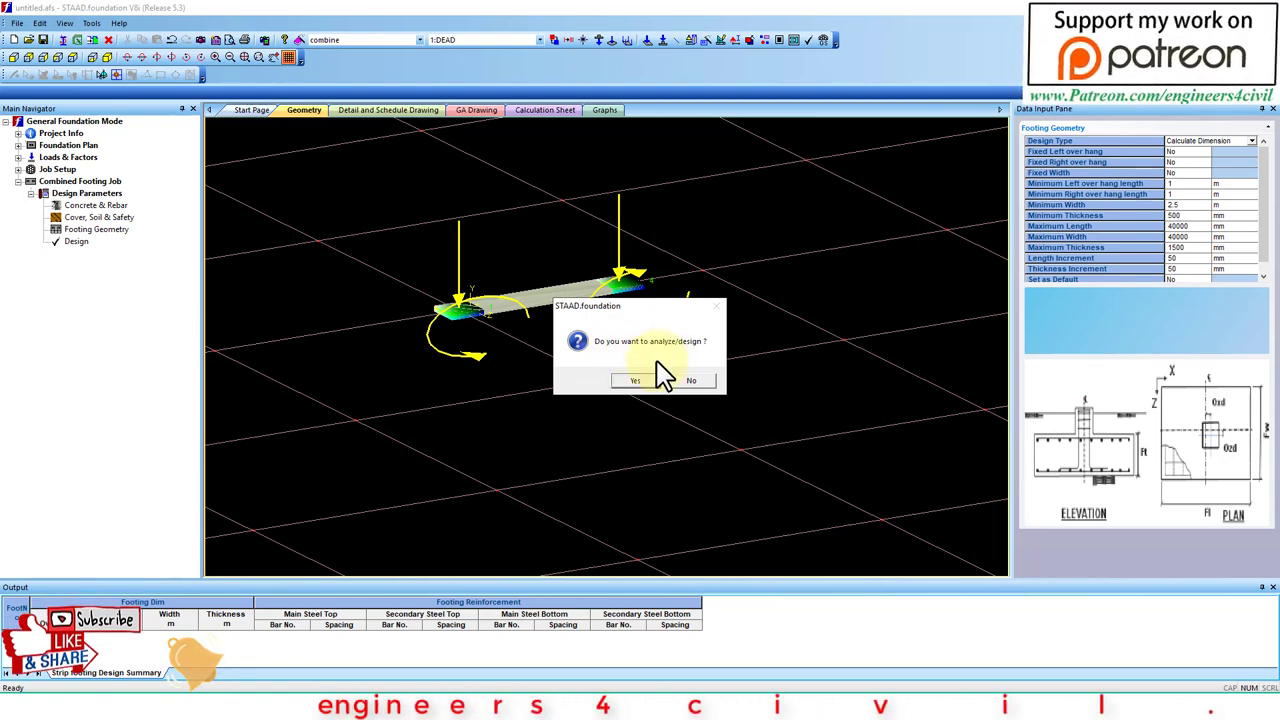
left_click(640, 381)
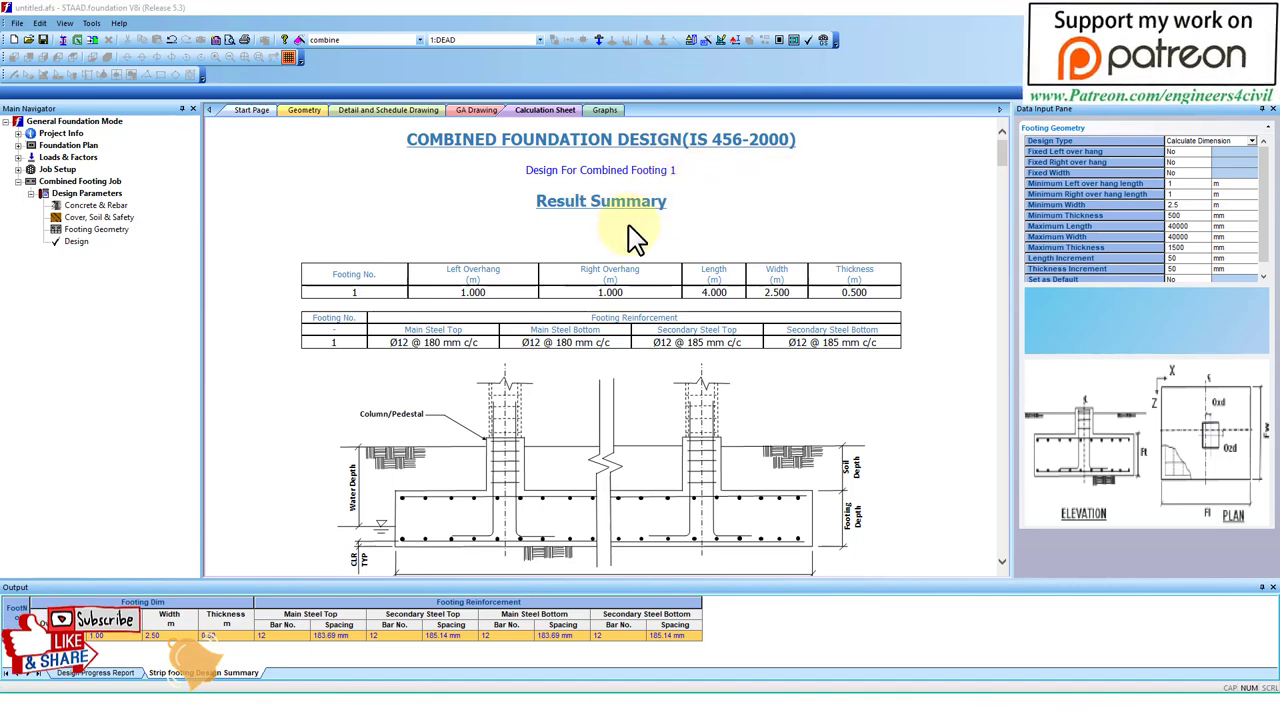
scroll(655, 335, "down", 3)
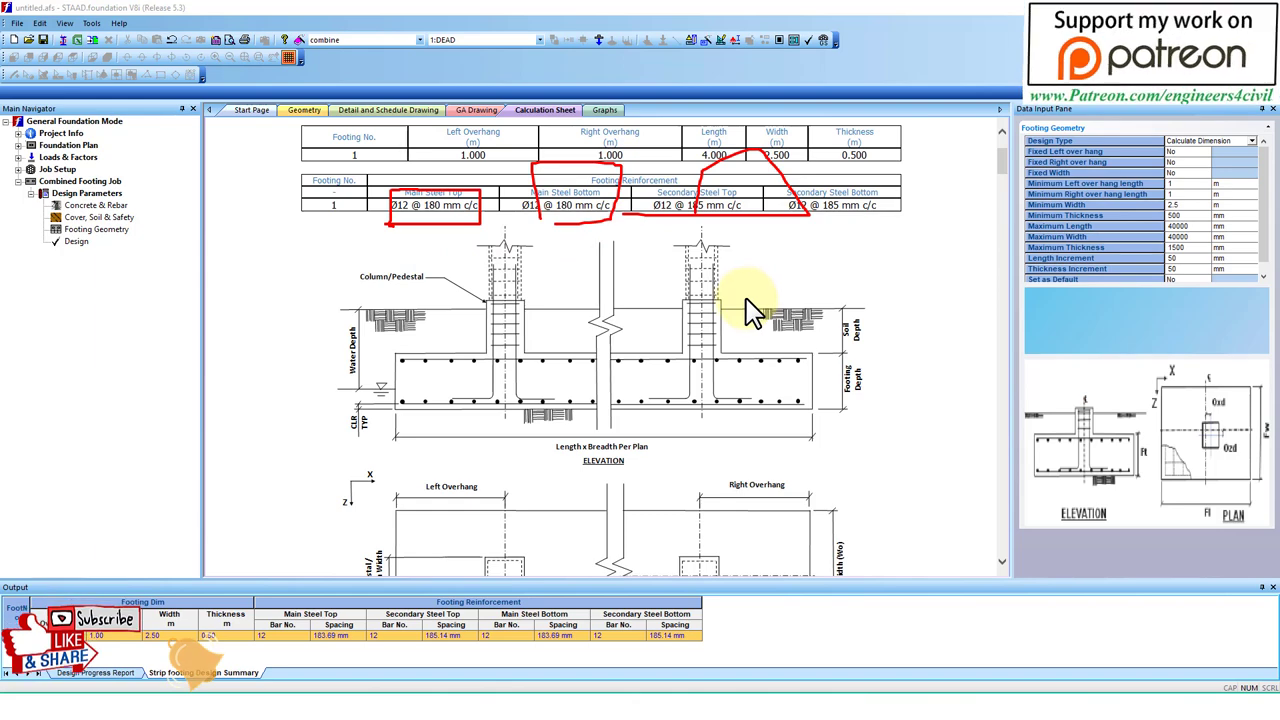
scroll(712, 313, "down", 15)
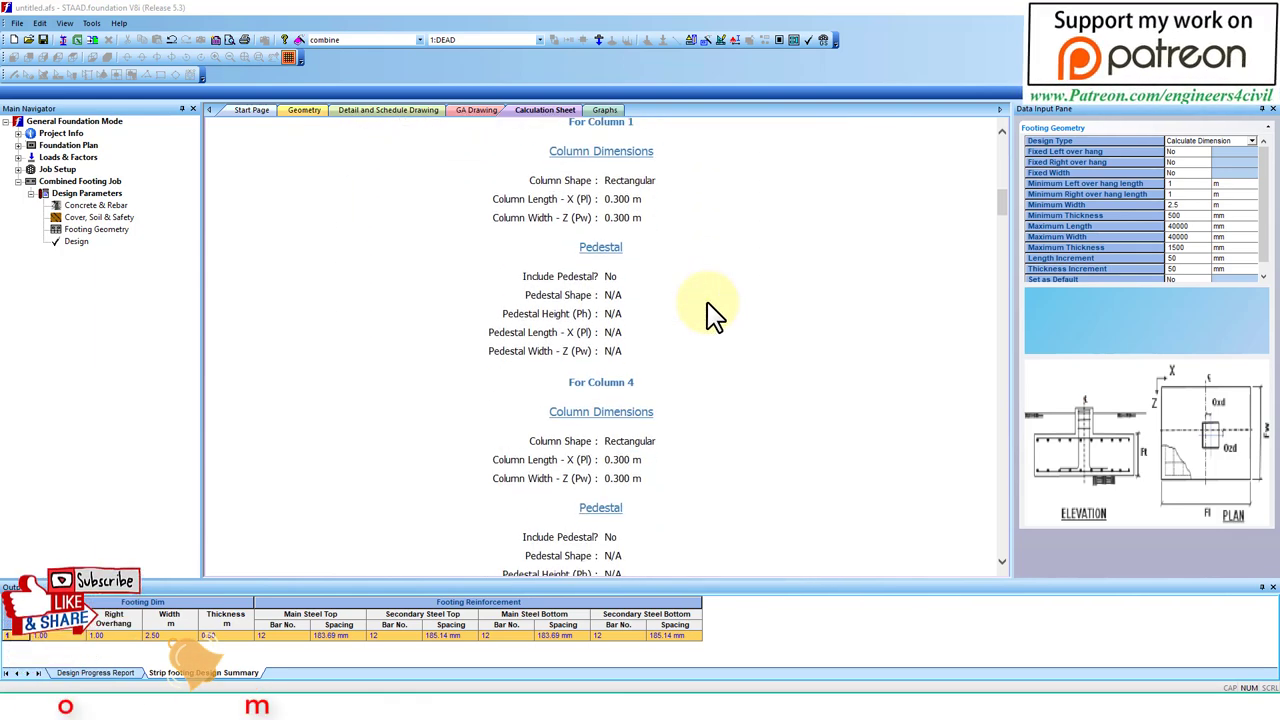
scroll(712, 313, "down", 15)
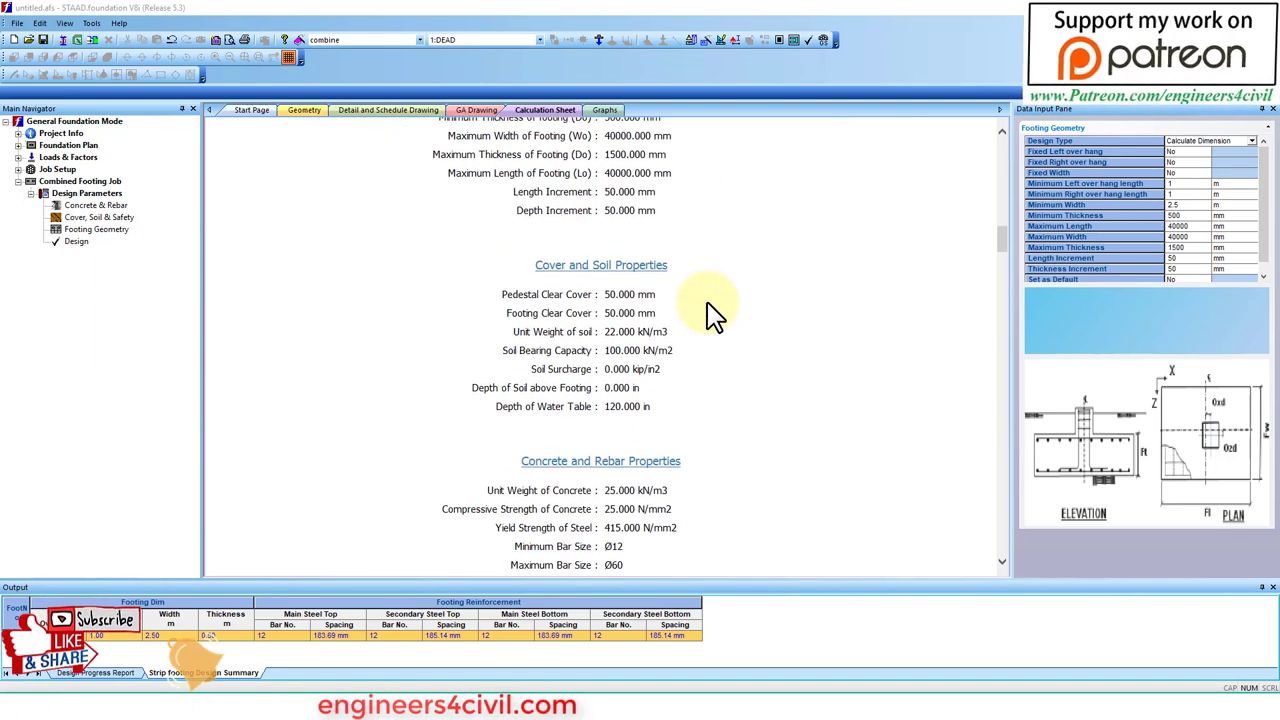
scroll(645, 313, "down", 15)
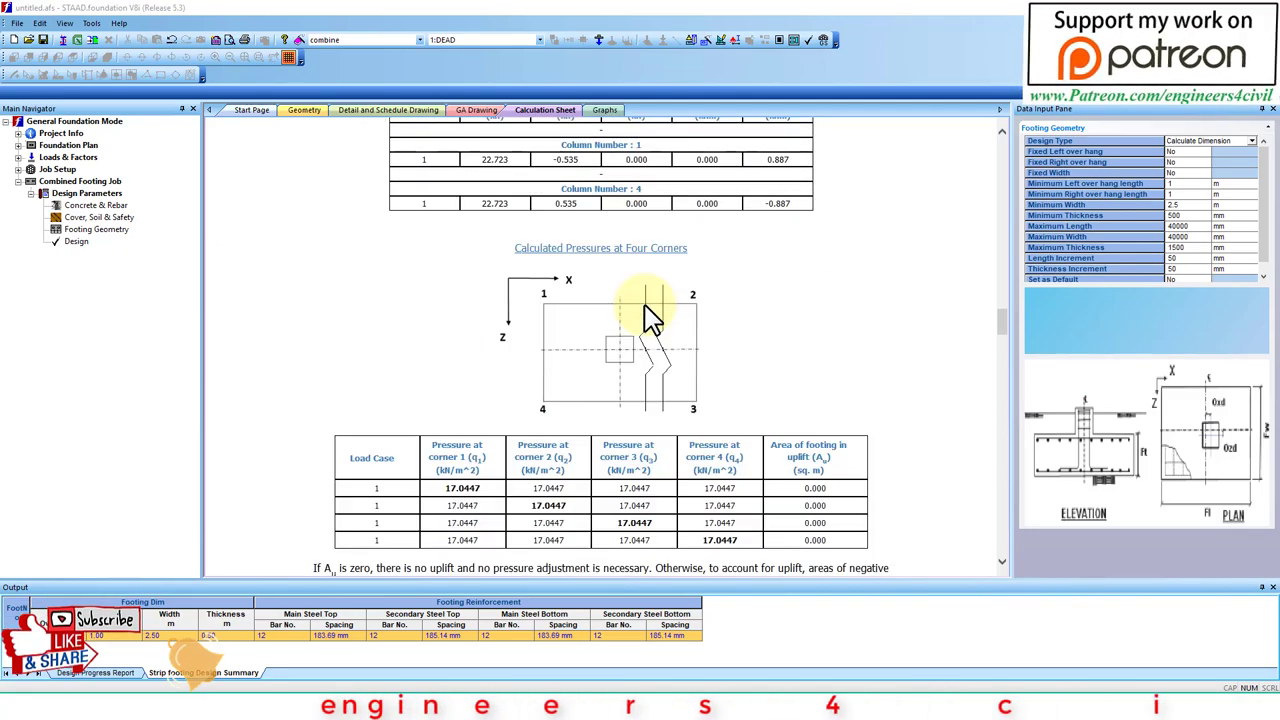
scroll(650, 316, "down", 5)
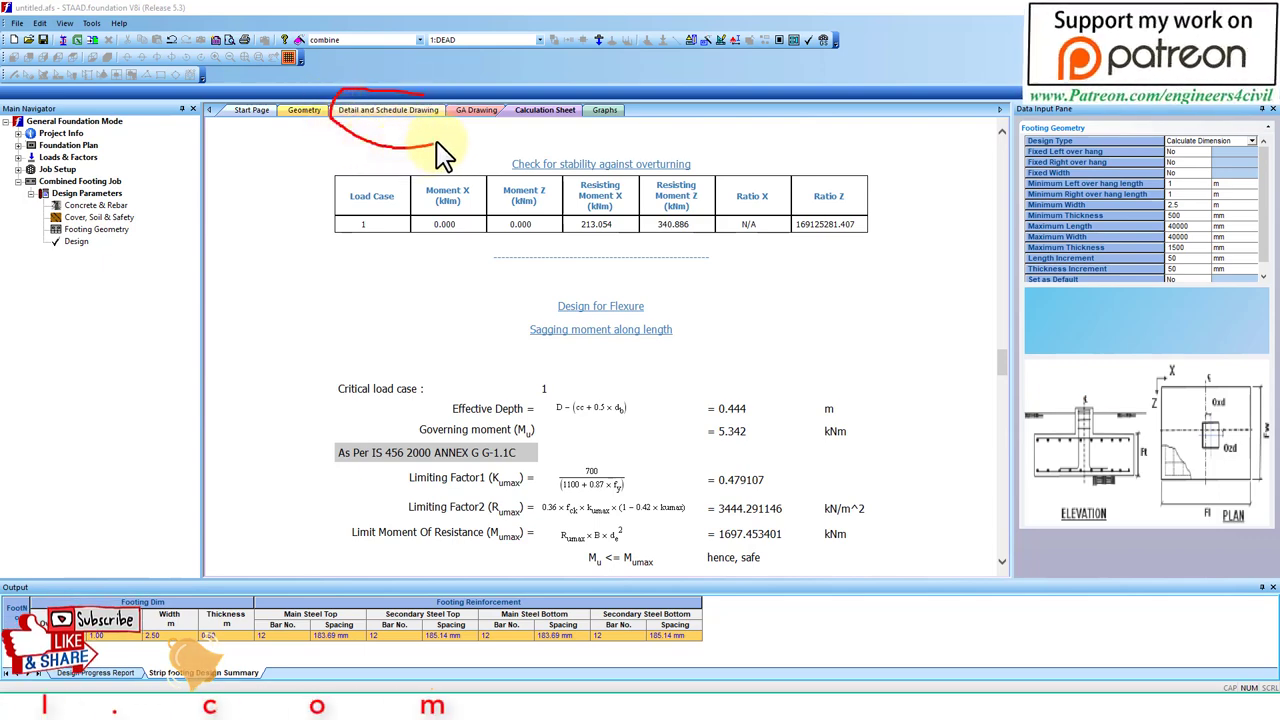
Open the detail drawing and mark the 50 mm cover, #12 @ 185 mm bars and column dowels
left_click(408, 118)
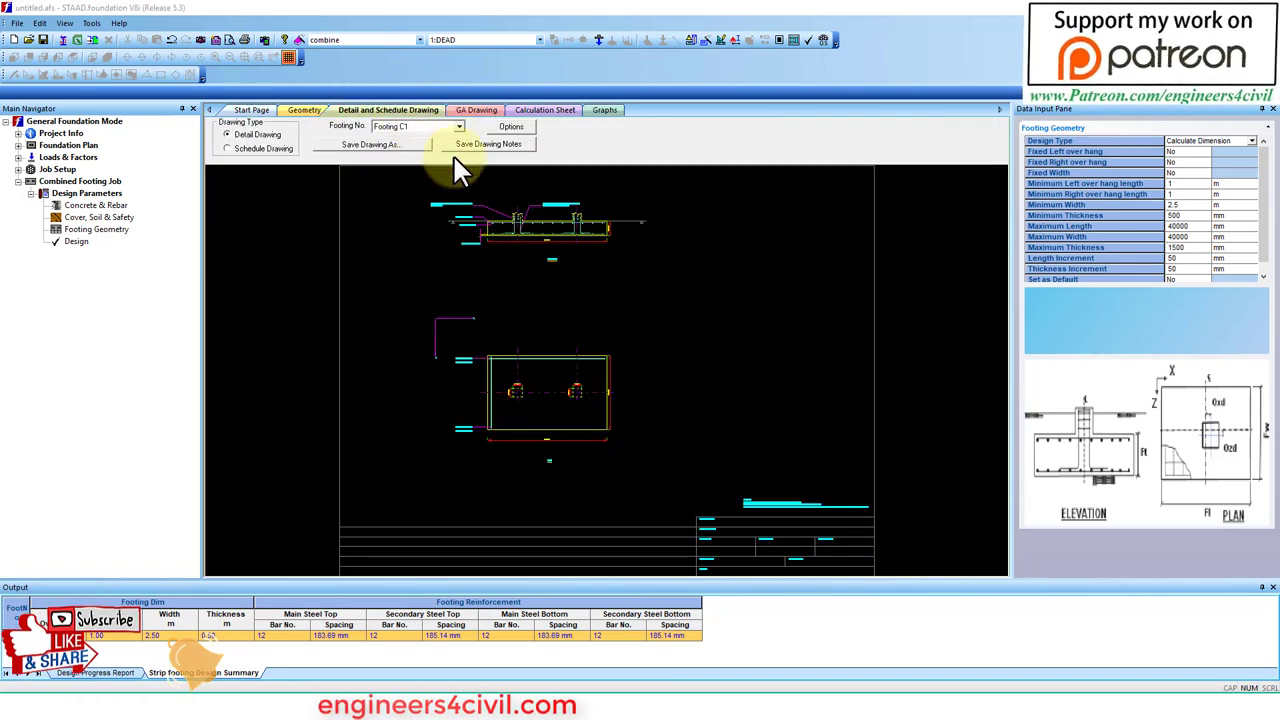
scroll(510, 235, "up", 4)
scroll(606, 300, "up", 3)
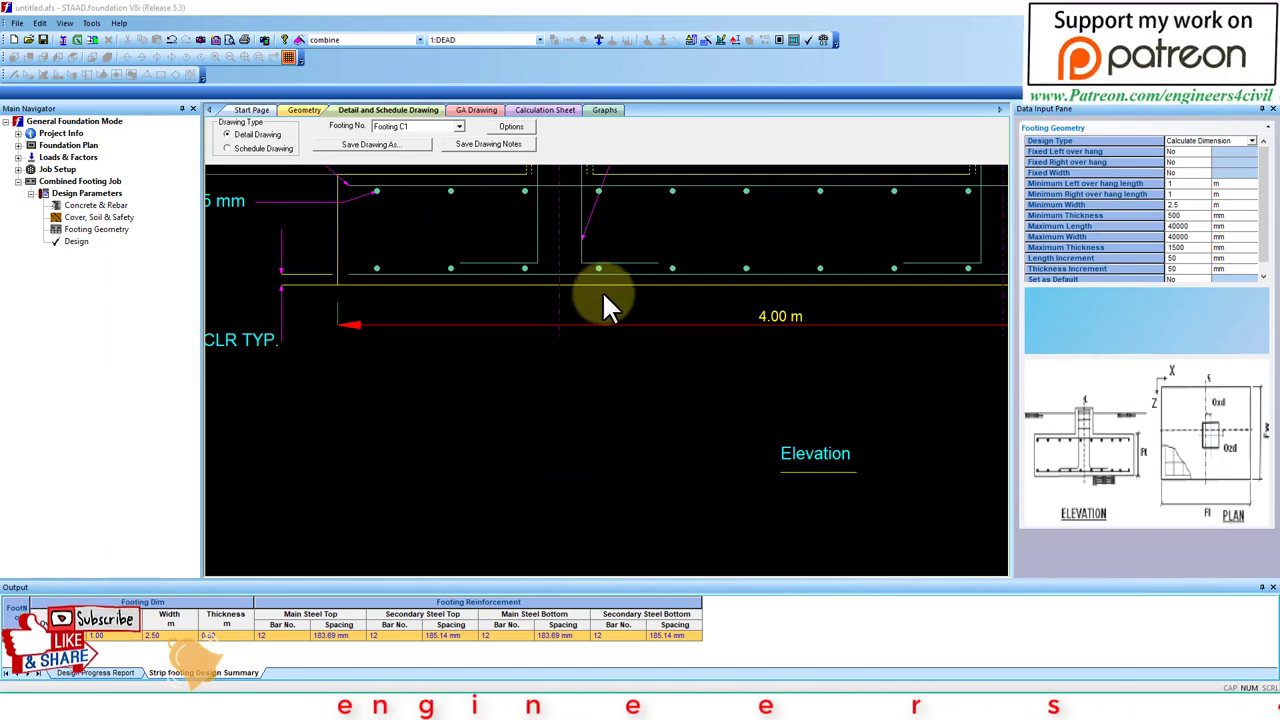
scroll(606, 300, "down", 5)
scroll(590, 370, "up", 2)
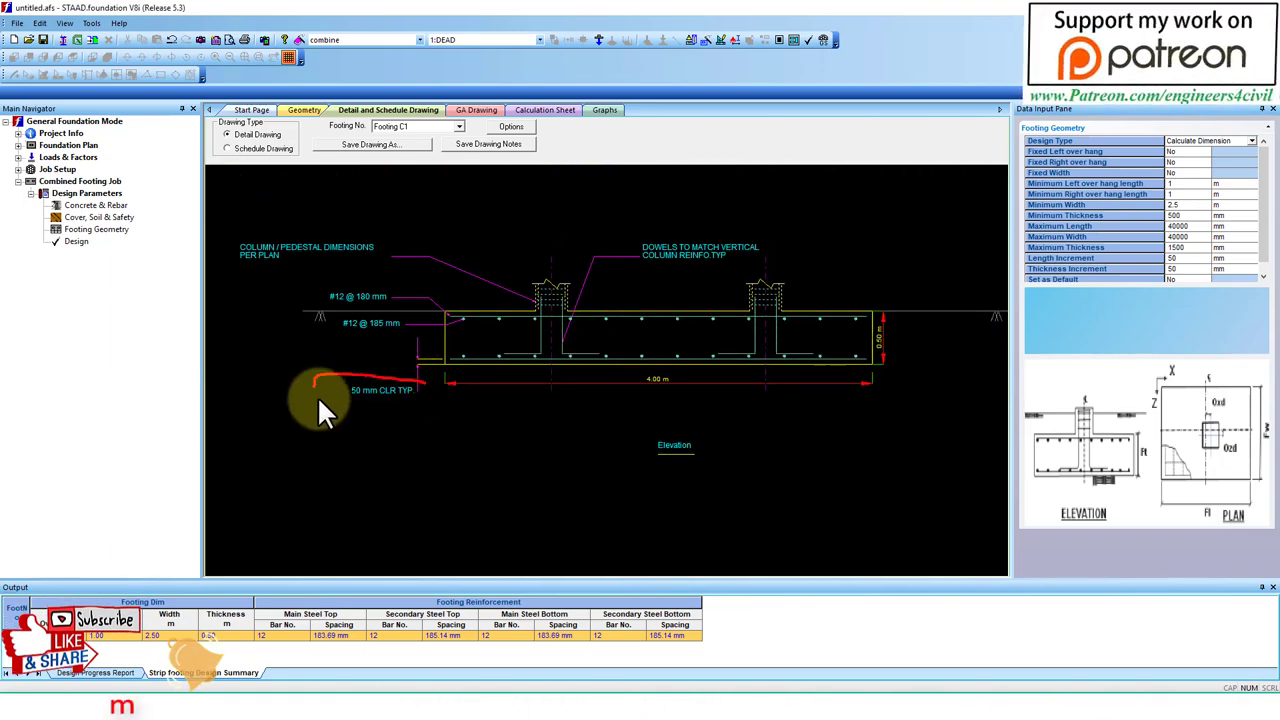
left_click_drag(317, 395, 368, 361)
left_click_drag(394, 320, 322, 346)
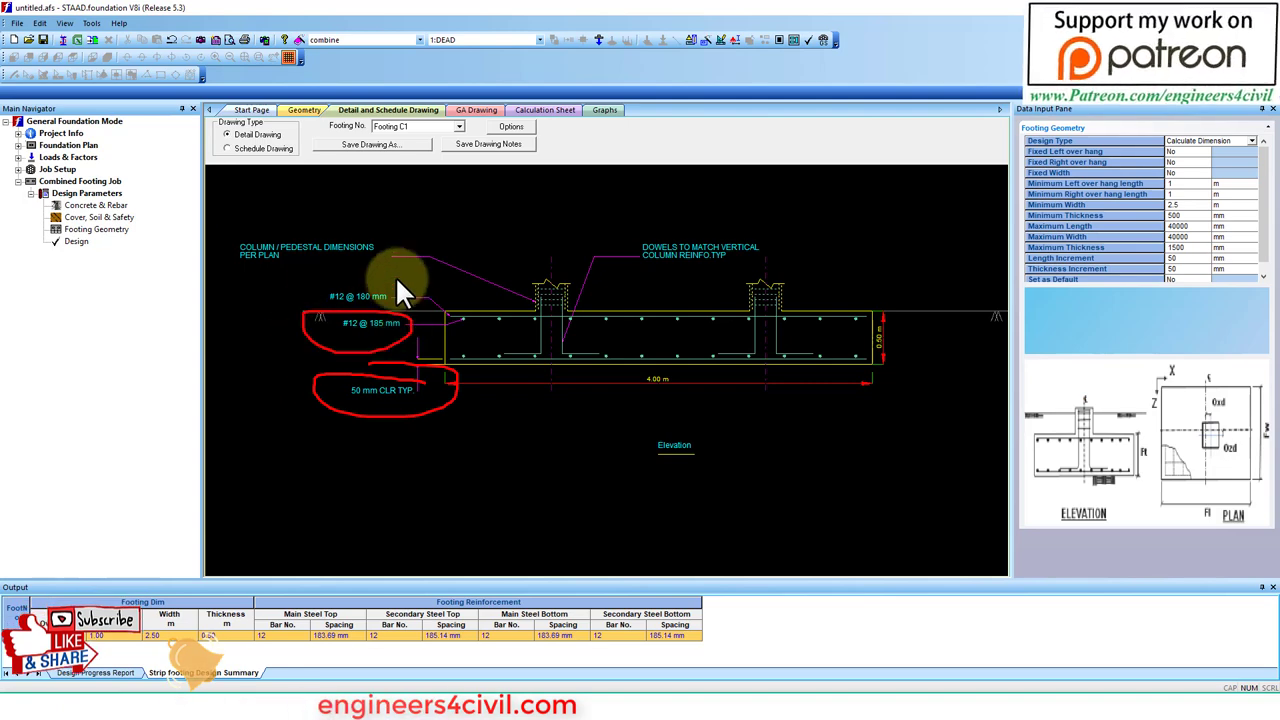
left_click_drag(485, 293, 558, 253)
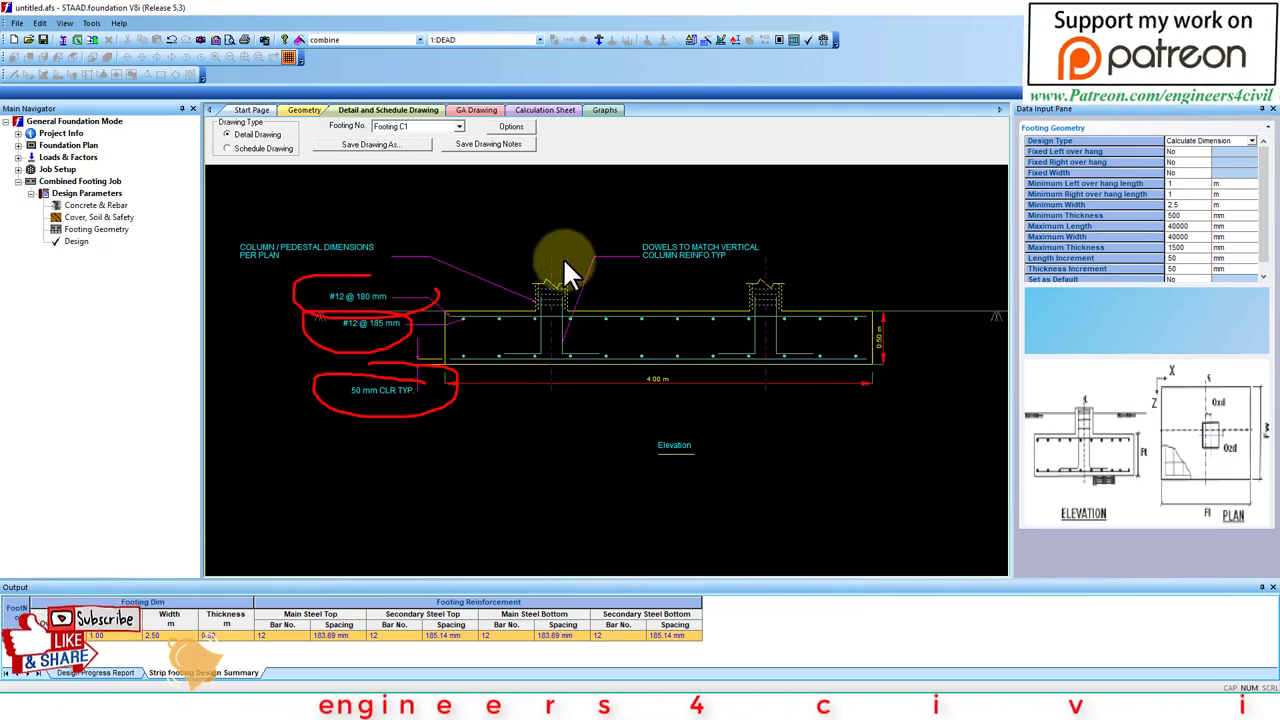
mouse_move(783, 255)
left_mouse_down()
mouse_move(712, 322)
mouse_move(808, 343)
mouse_move(786, 250)
left_mouse_up()
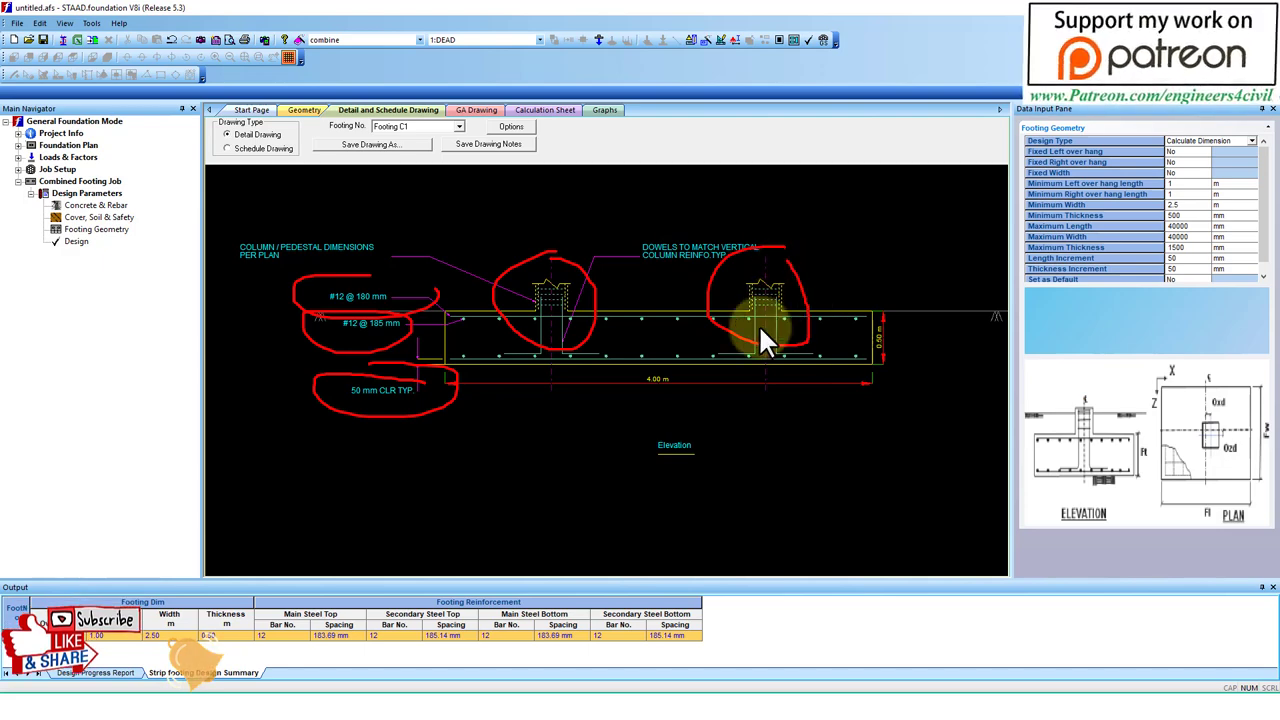
key("Escape")
Pan to the footing plan and mark its edges, left column and #12 @ 180 mm bottom bars
scroll(565, 298, "up", 2)
scroll(576, 420, "down", 2)
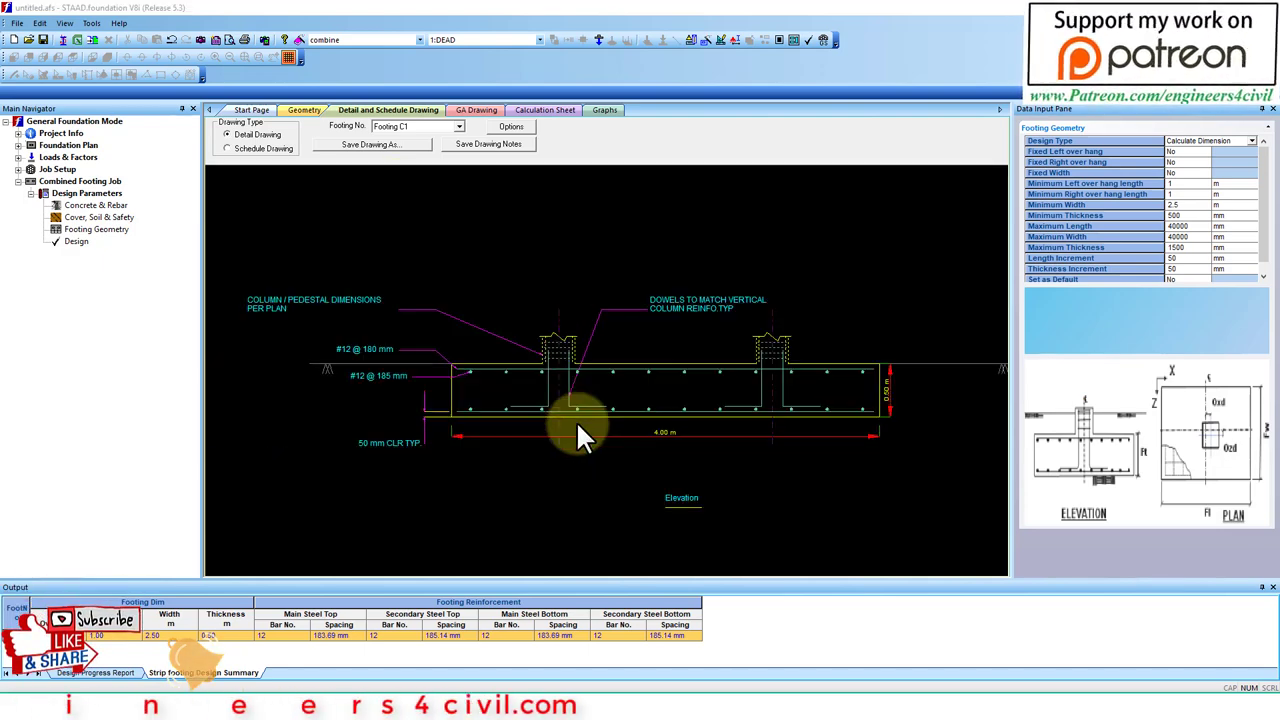
scroll(576, 420, "down", 3)
middle_click_drag(586, 471, 552, 296)
scroll(542, 355, "down", 1)
scroll(542, 355, "up", 3)
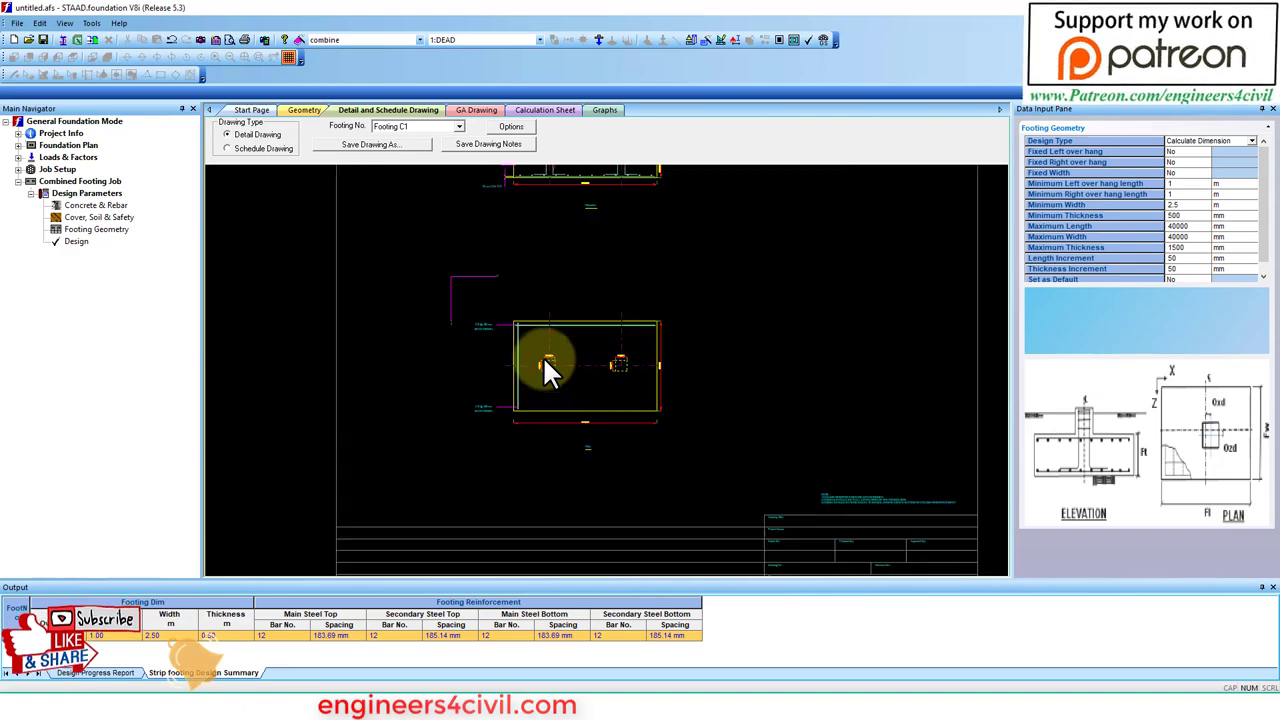
scroll(542, 360, "up", 2)
mouse_move(488, 288)
left_mouse_down()
mouse_move(486, 464)
mouse_move(720, 469)
mouse_move(618, 280)
mouse_move(508, 297)
left_mouse_up()
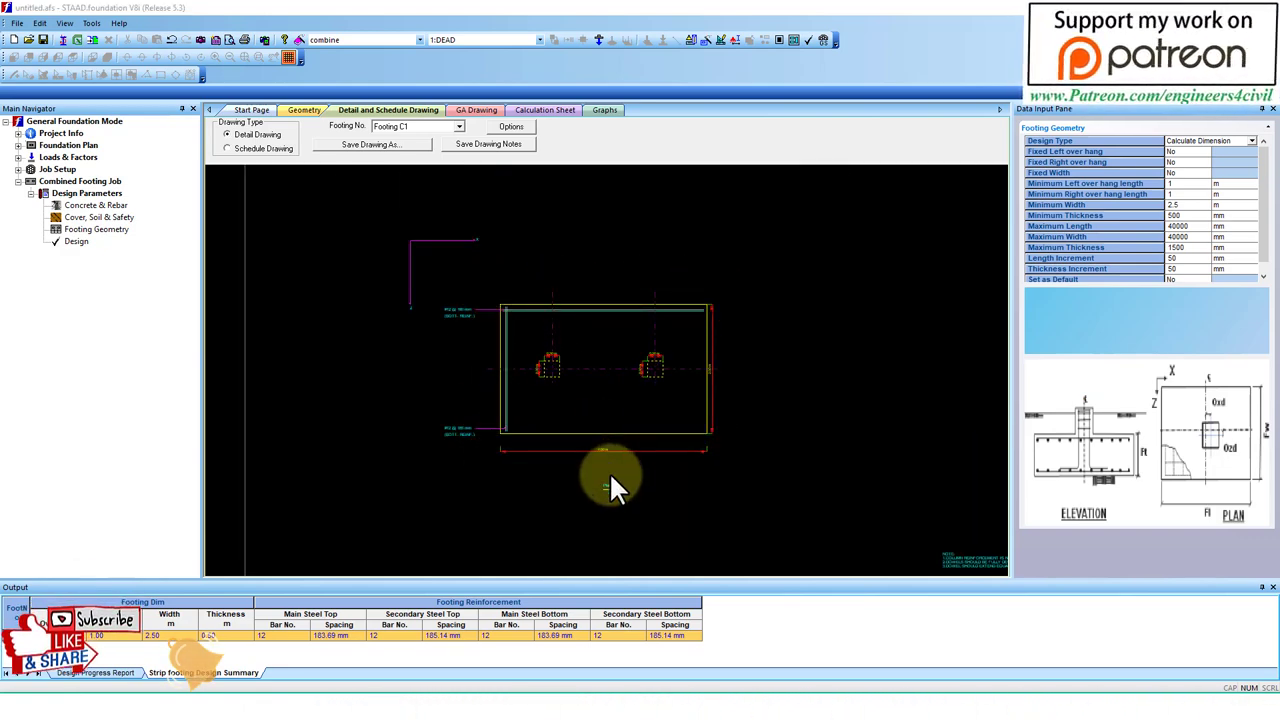
scroll(588, 412, "up", 3)
scroll(746, 428, "down", 2)
scroll(888, 321, "down", 2)
scroll(888, 325, "up", 3)
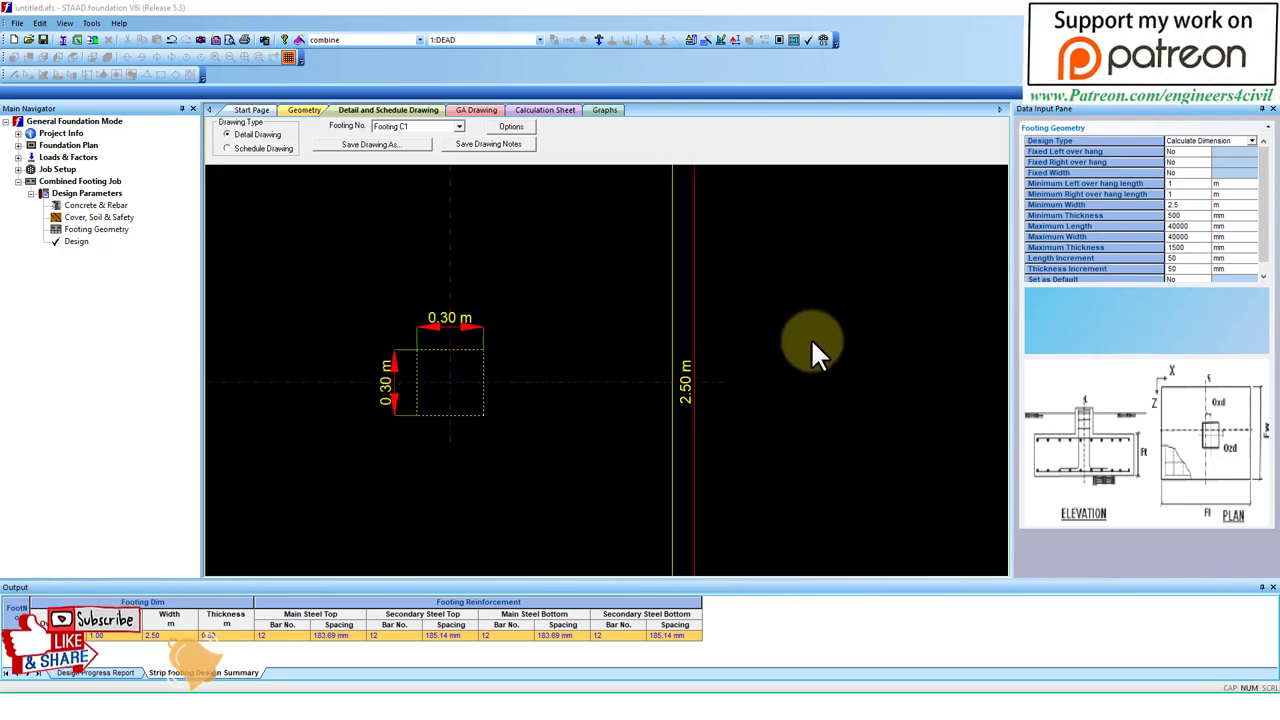
scroll(721, 419, "down", 3)
scroll(620, 410, "up", 1)
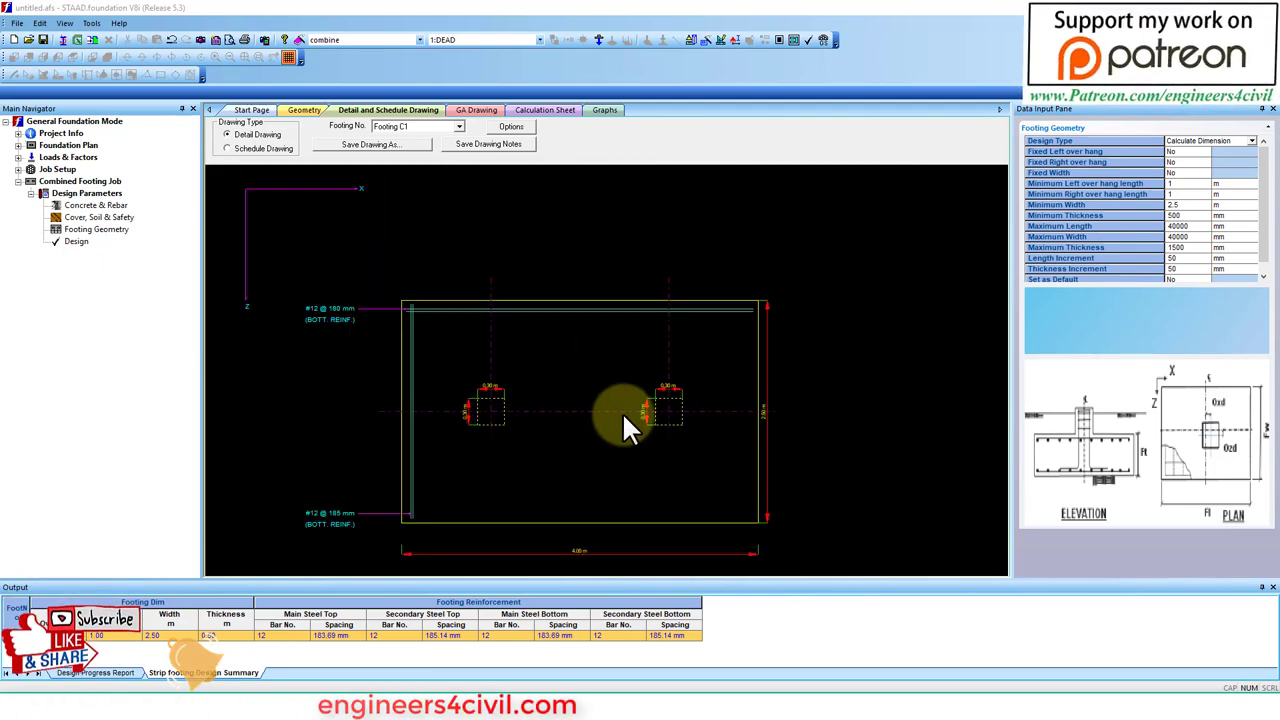
mouse_move(495, 390)
left_mouse_down()
mouse_move(448, 449)
mouse_move(518, 449)
mouse_move(516, 386)
mouse_move(432, 400)
left_mouse_up()
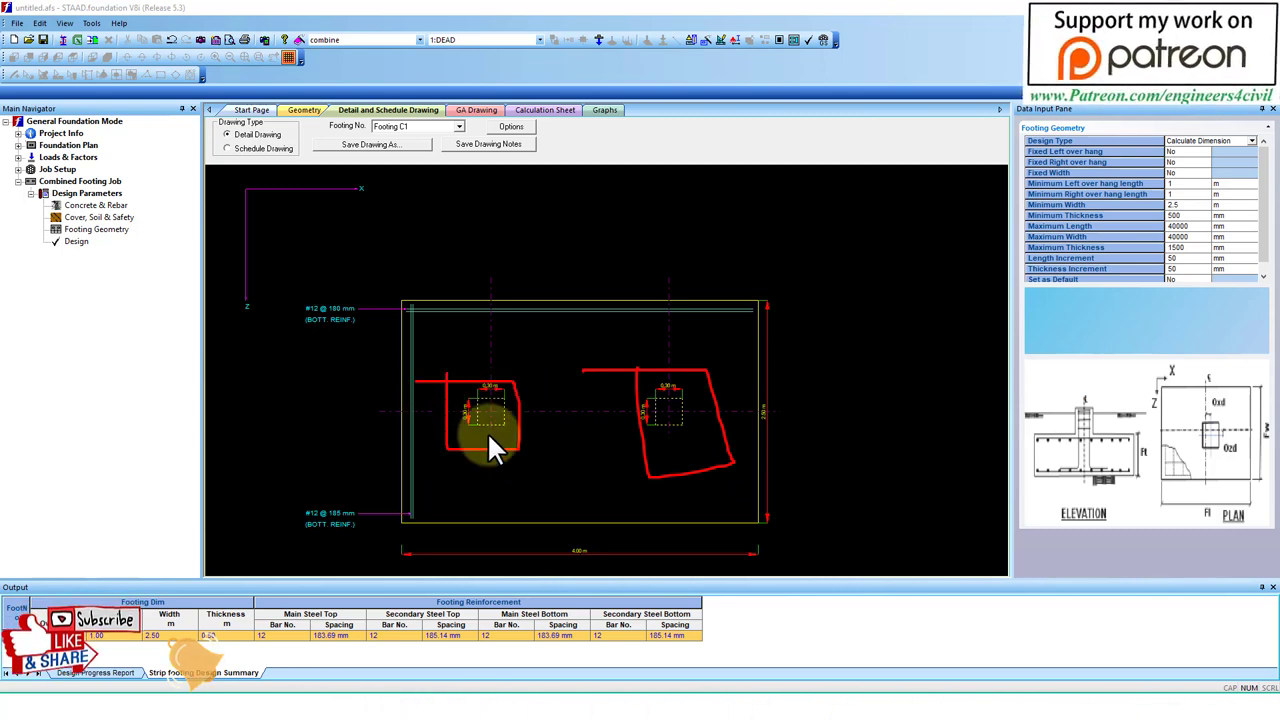
mouse_move(345, 268)
left_mouse_down()
mouse_move(300, 294)
mouse_move(292, 262)
left_mouse_up()
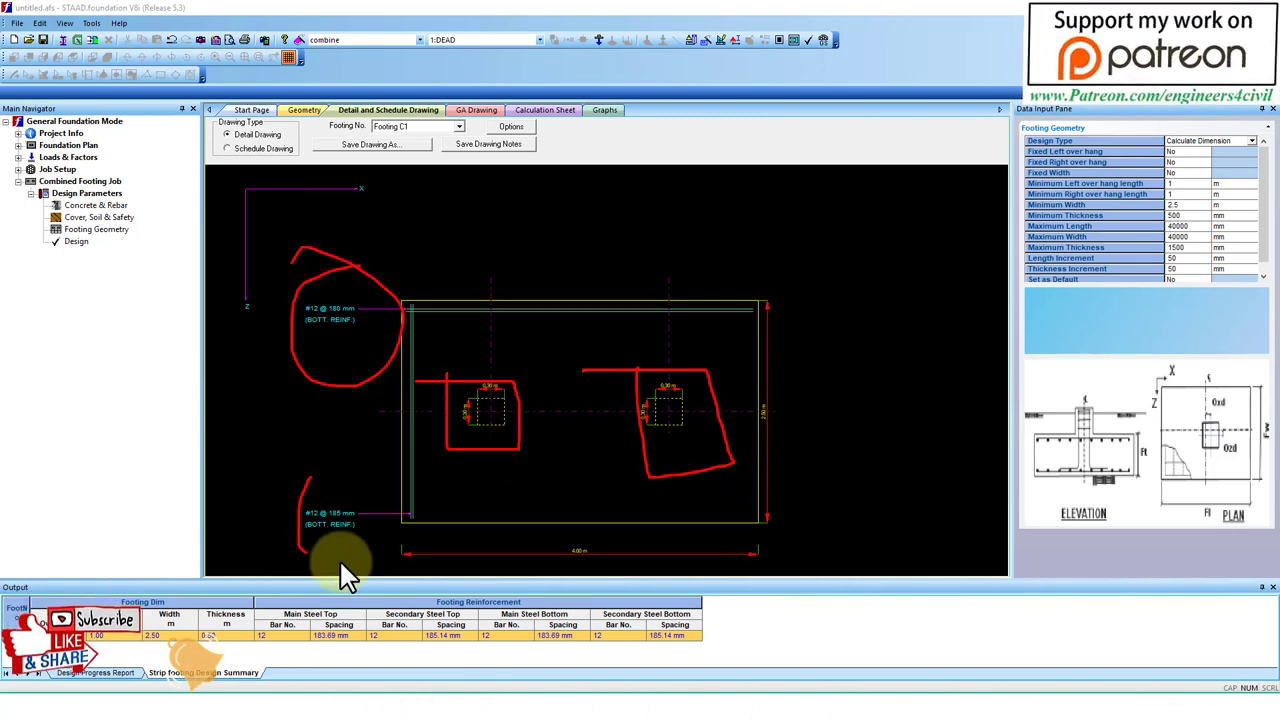
key("Escape")
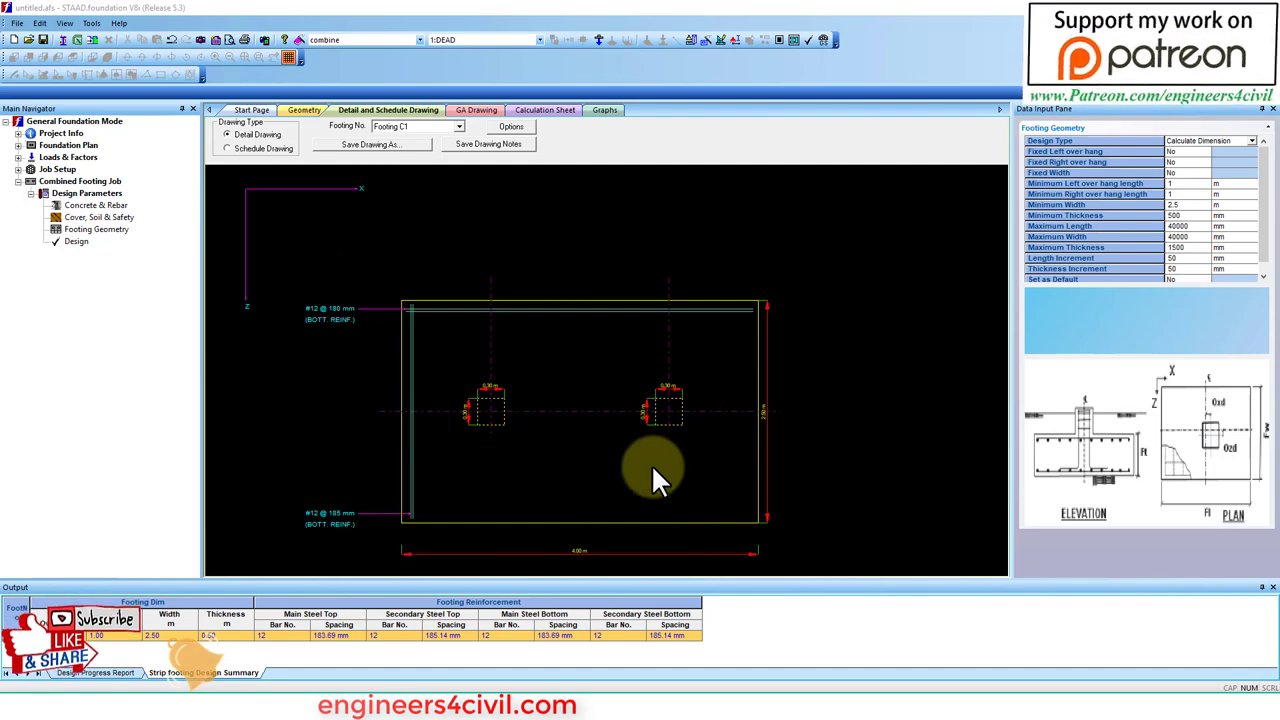
Return to the 3D footing geometry view
scroll(581, 415, "up", 2)
scroll(620, 436, "down", 5)
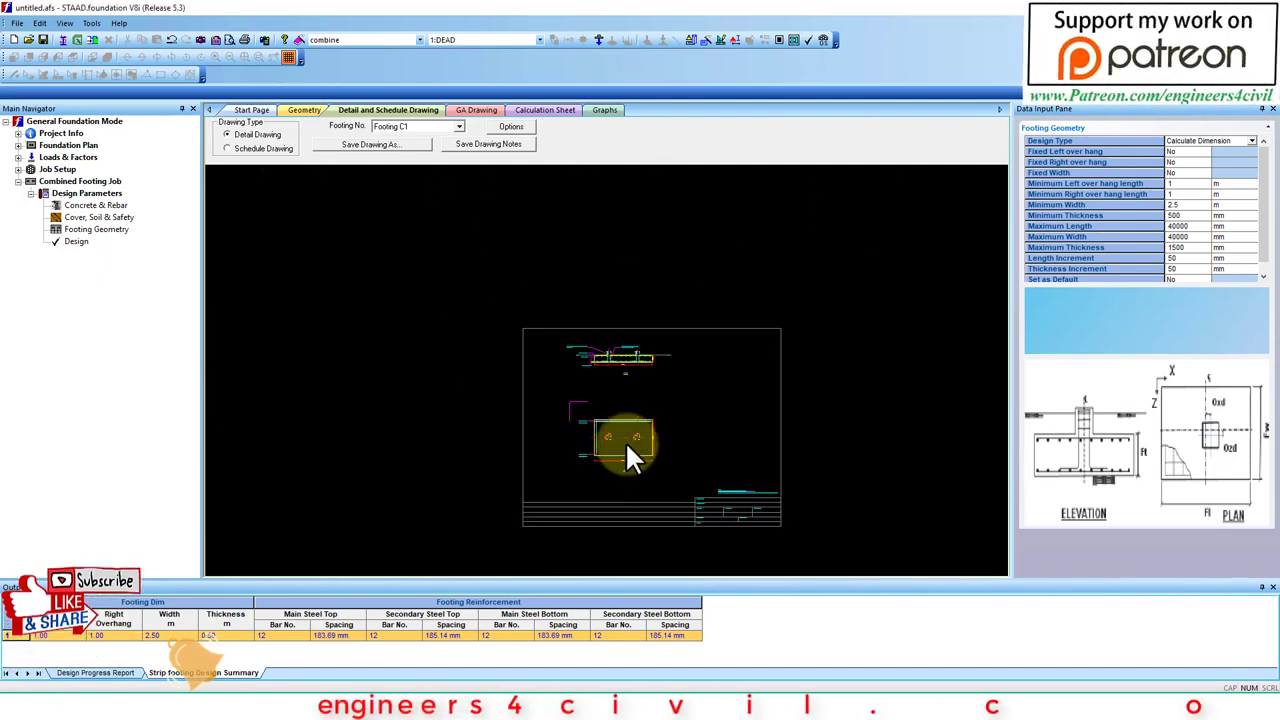
scroll(675, 432, "up", 4)
scroll(570, 430, "down", 2)
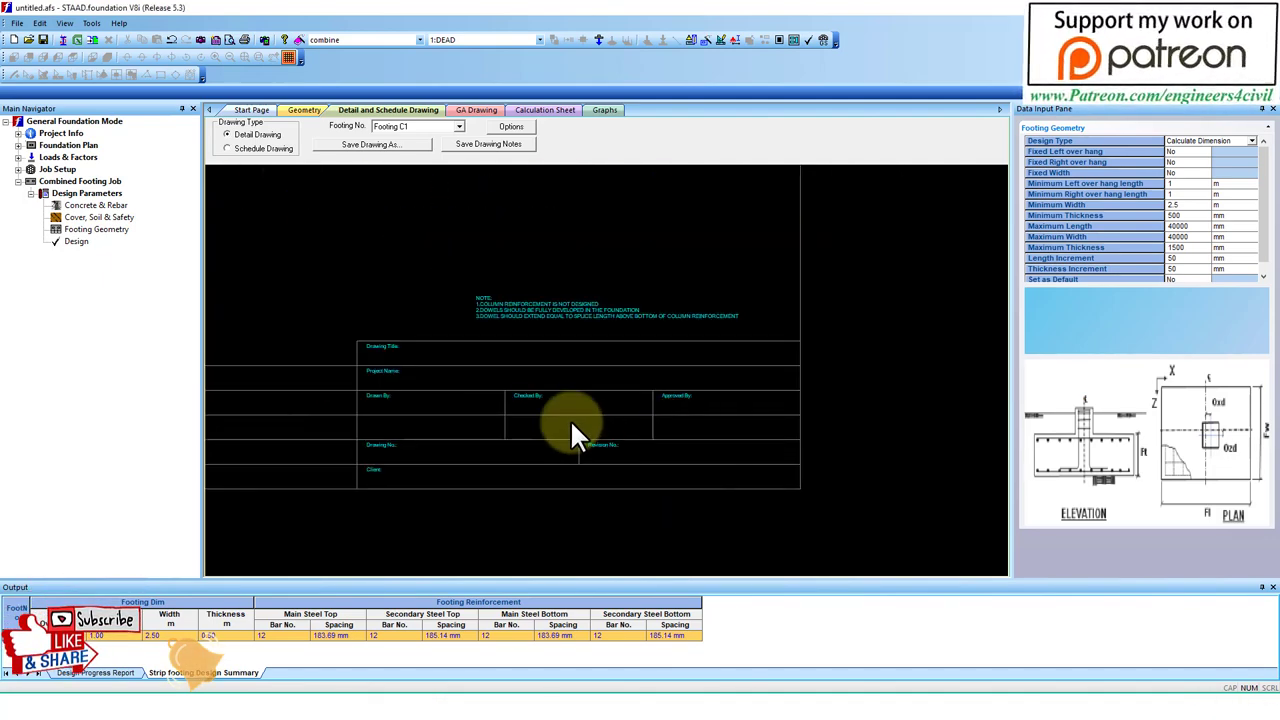
left_click(306, 108)
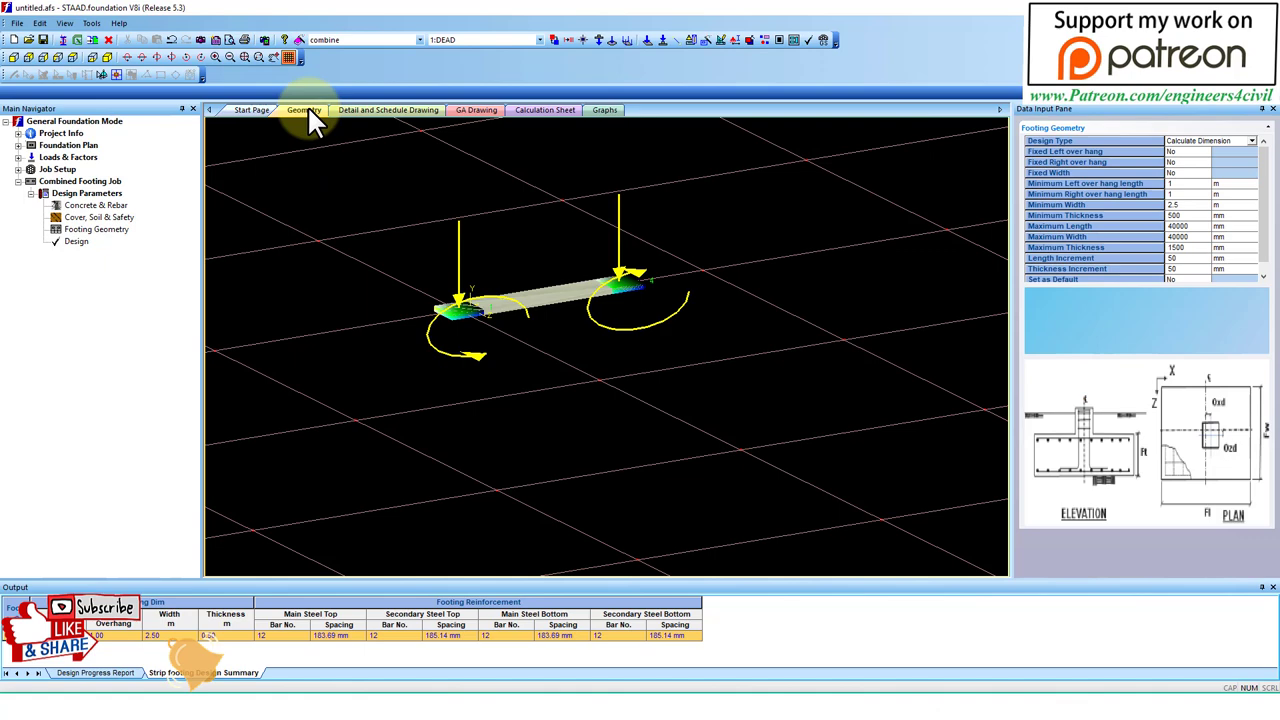
Open the GA drawing, mark footing FC1 sized 4.000 X 2.500 X 0.500, and decline auto save
left_click(470, 110)
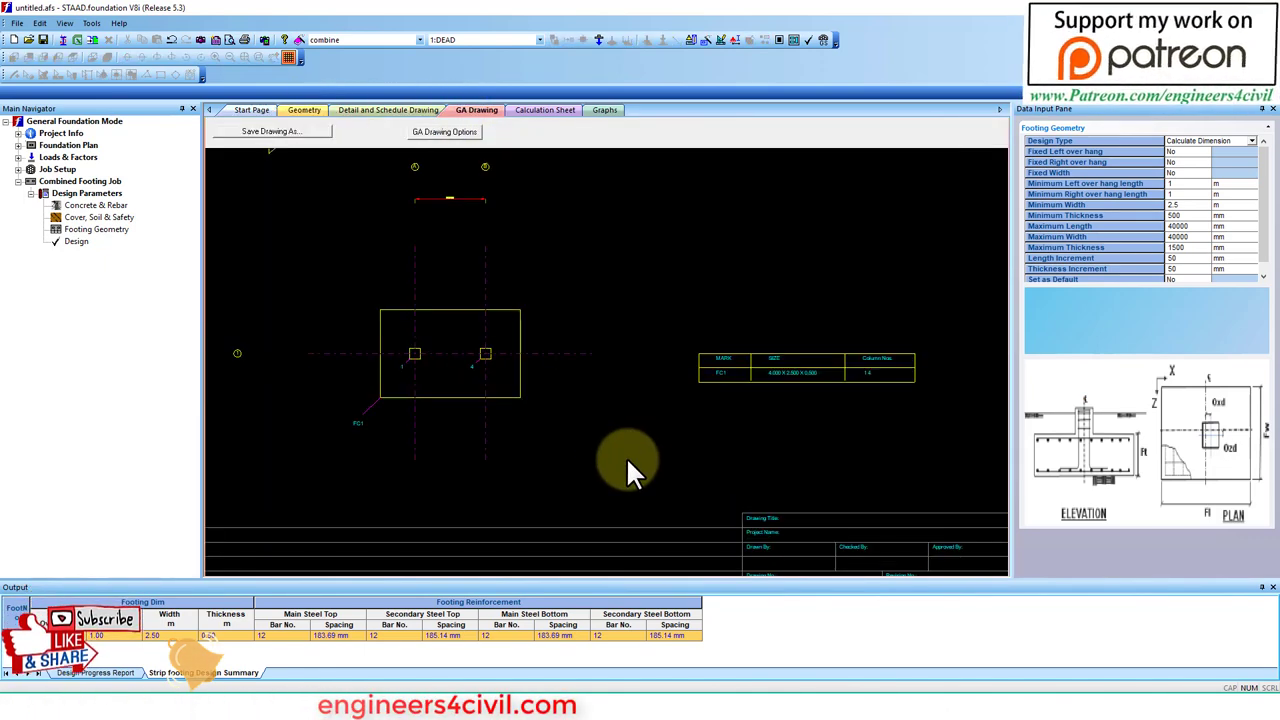
scroll(626, 456, "down", 1)
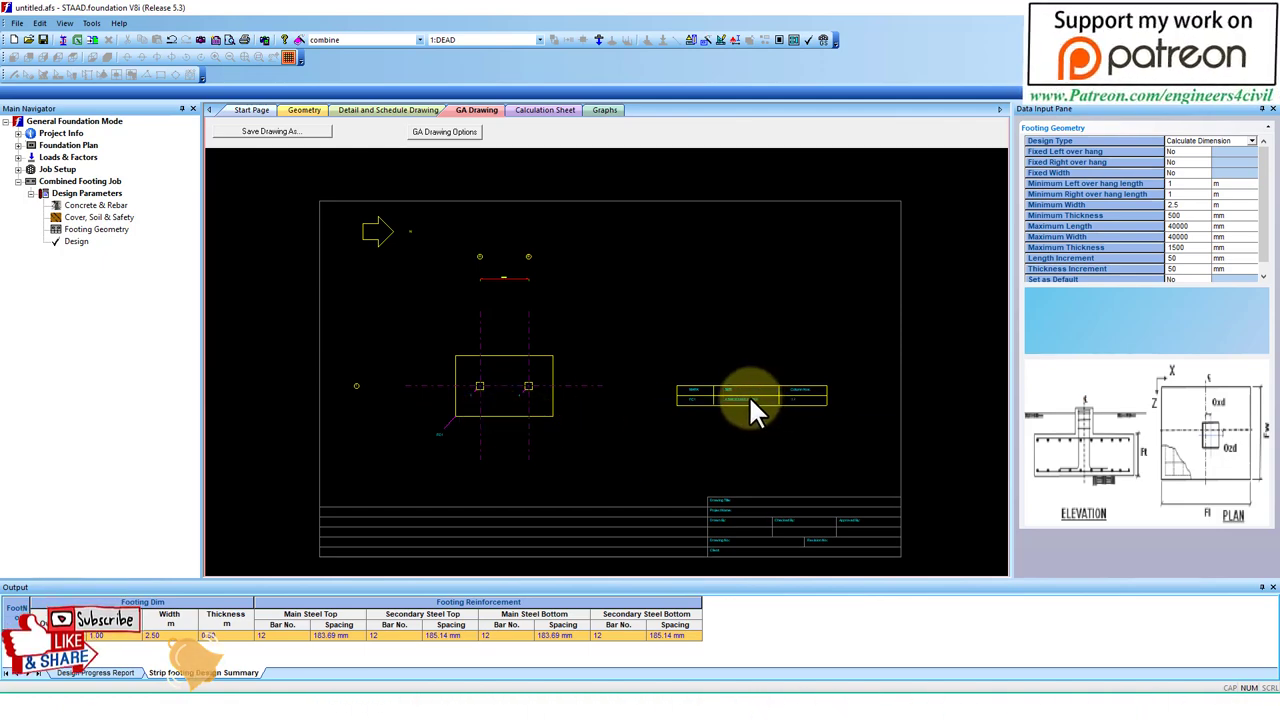
scroll(754, 398, "up", 3)
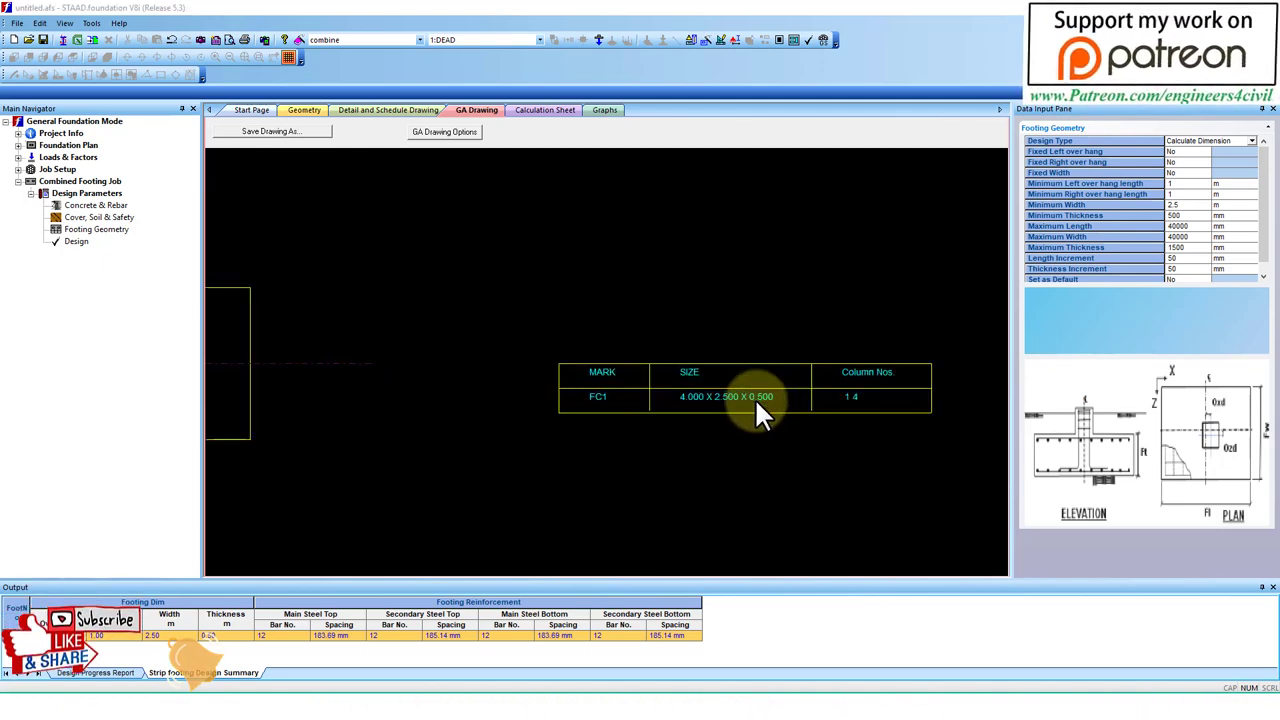
mouse_move(593, 389)
left_mouse_down()
mouse_move(631, 391)
mouse_move(600, 409)
mouse_move(574, 393)
left_mouse_up()
mouse_move(779, 396)
left_mouse_down()
mouse_move(680, 368)
mouse_move(684, 451)
mouse_move(740, 421)
mouse_move(772, 428)
mouse_move(713, 348)
left_mouse_up()
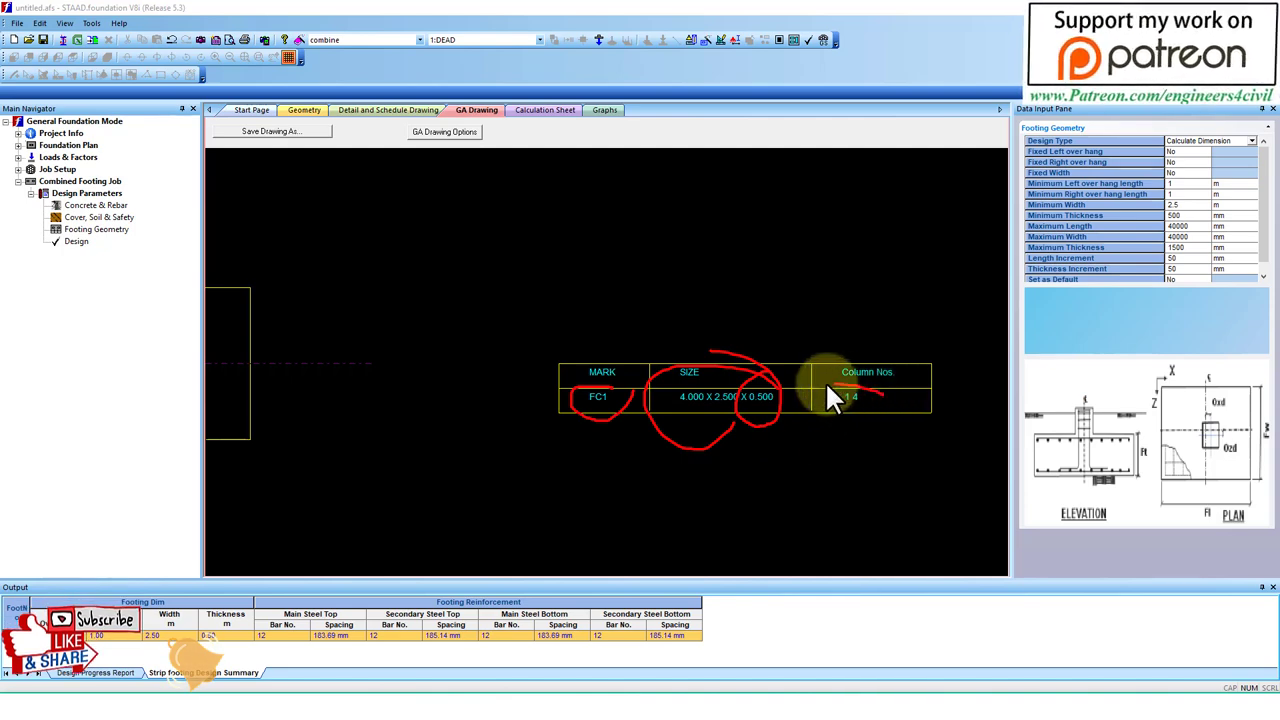
key("Escape")
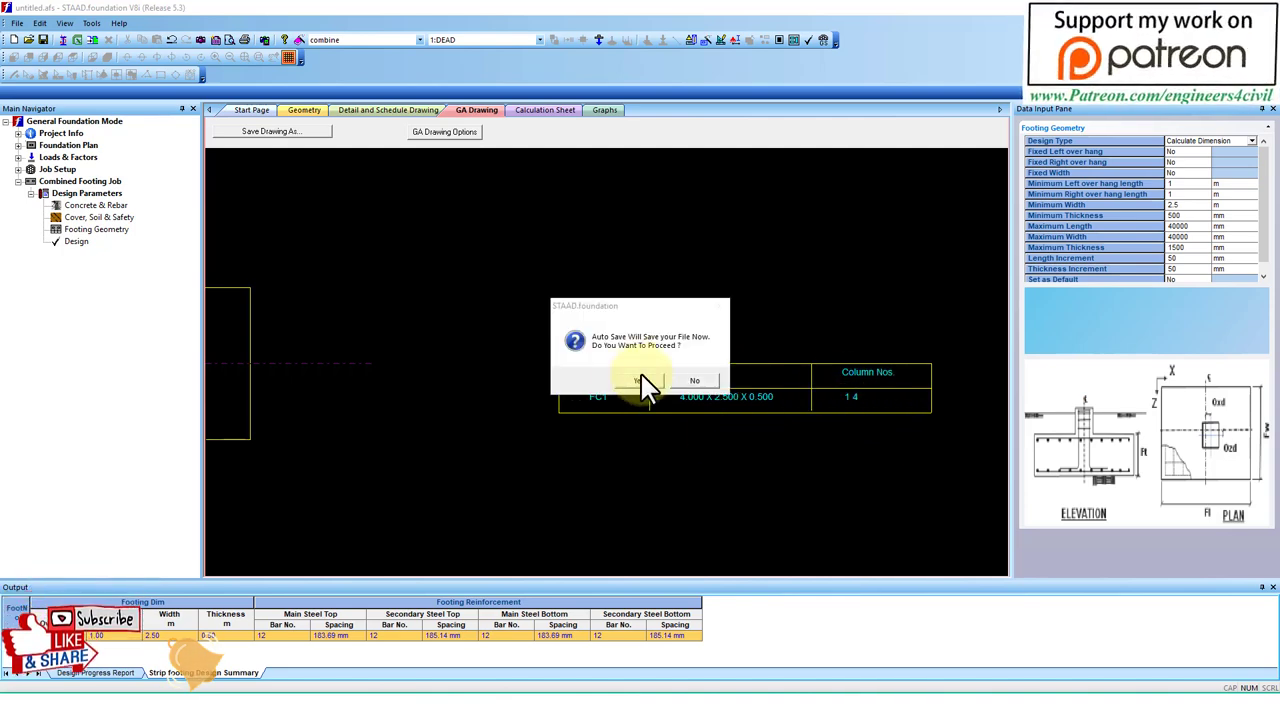
left_click(697, 381)
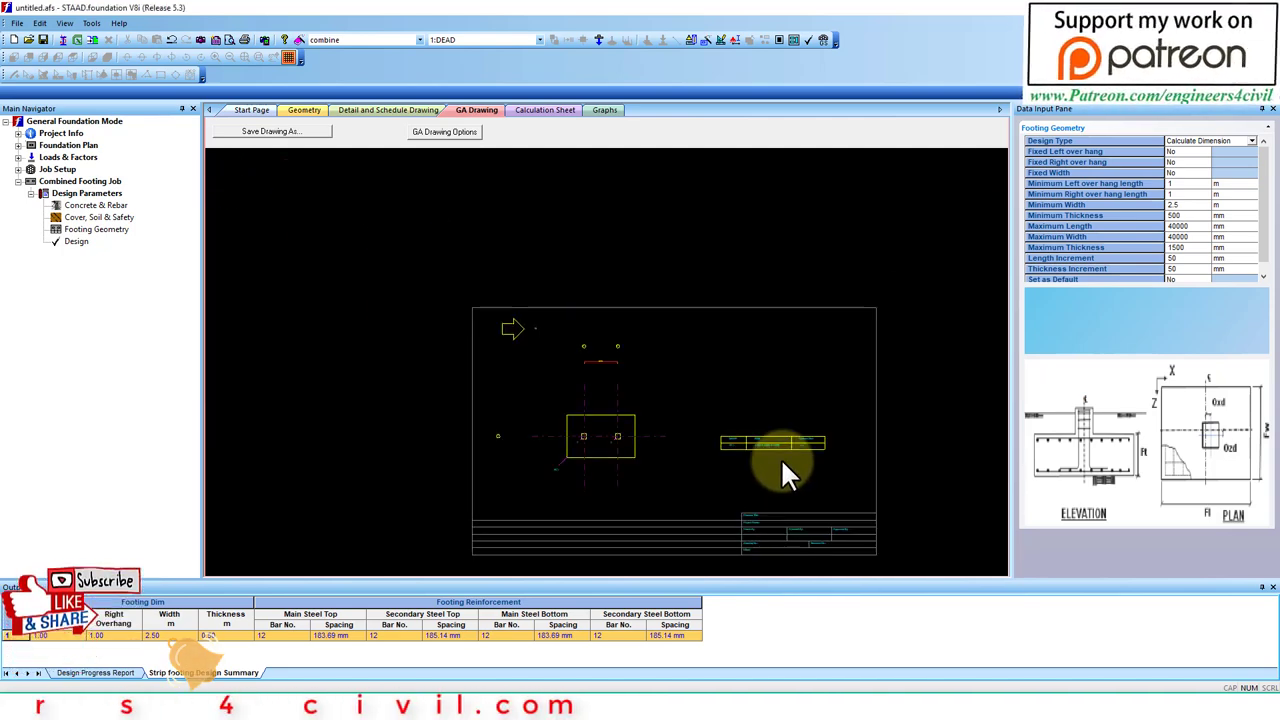
middle_click_drag(788, 518, 762, 420)
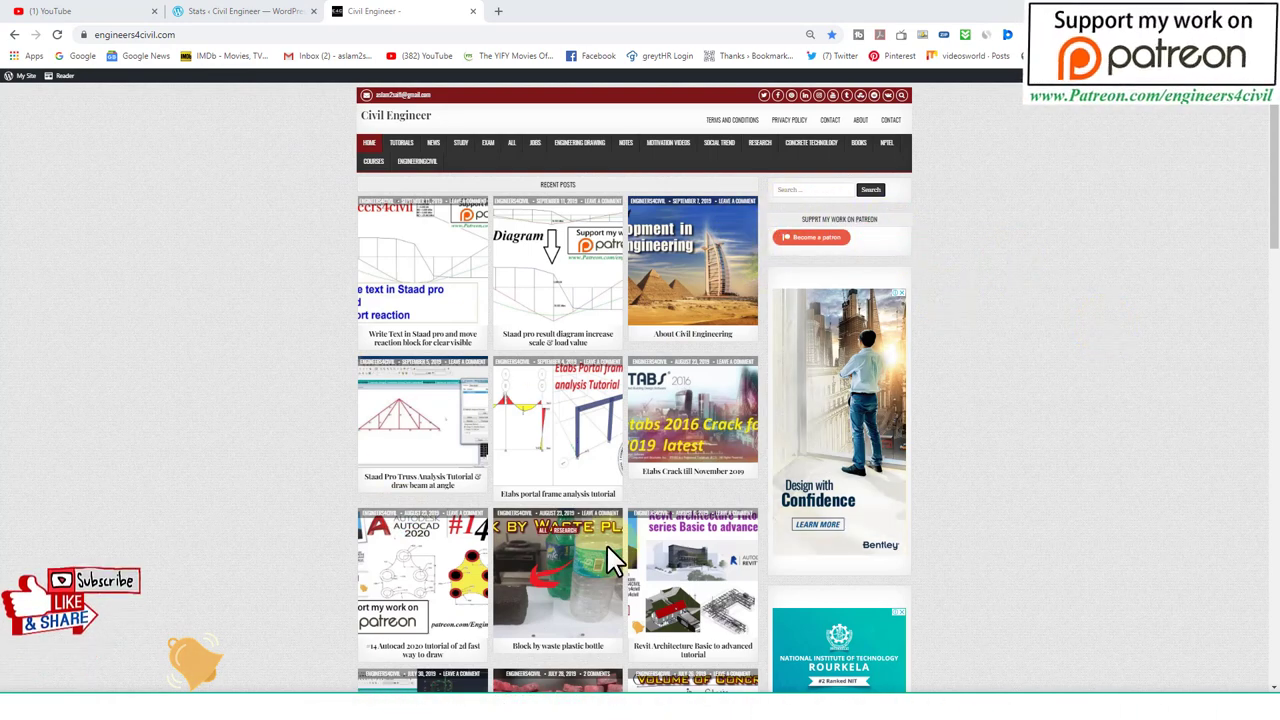
Scroll the engineers4civil.com posts and mark the NIT Rourkela advert and the site address
scroll(611, 557, "down", 3)
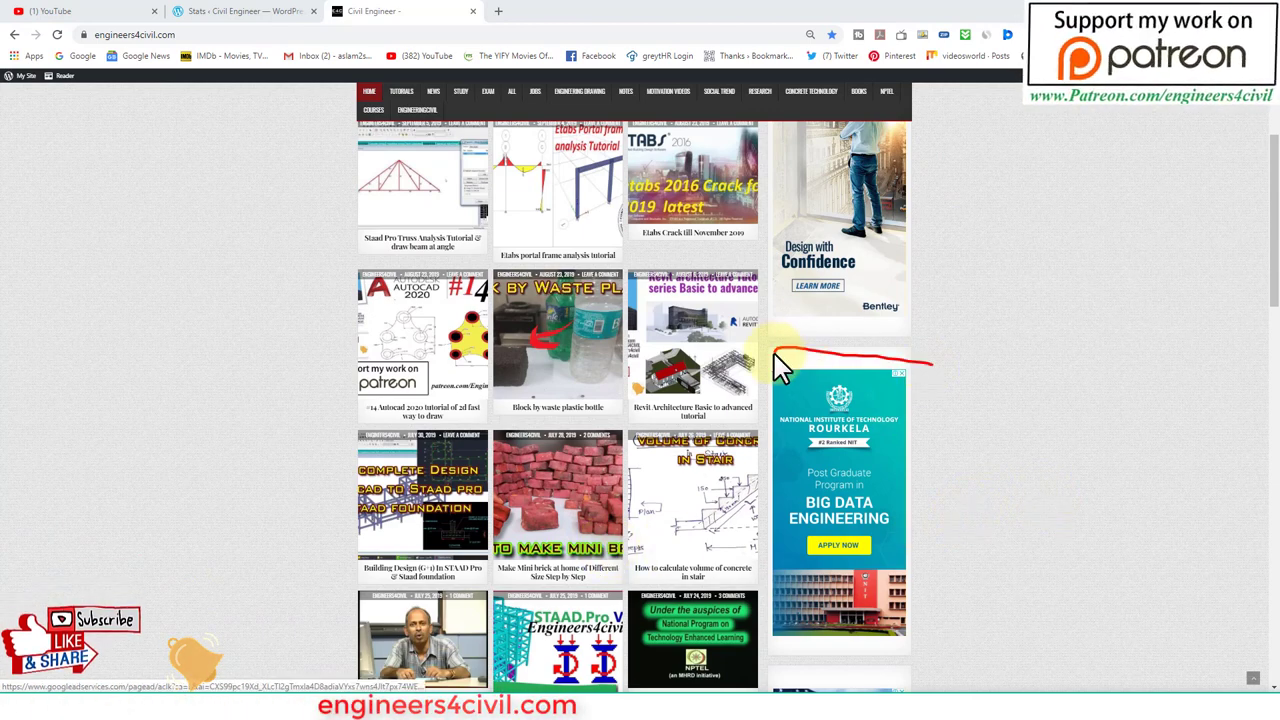
mouse_move(810, 490)
left_mouse_down()
mouse_move(834, 527)
mouse_move(1045, 376)
left_mouse_up()
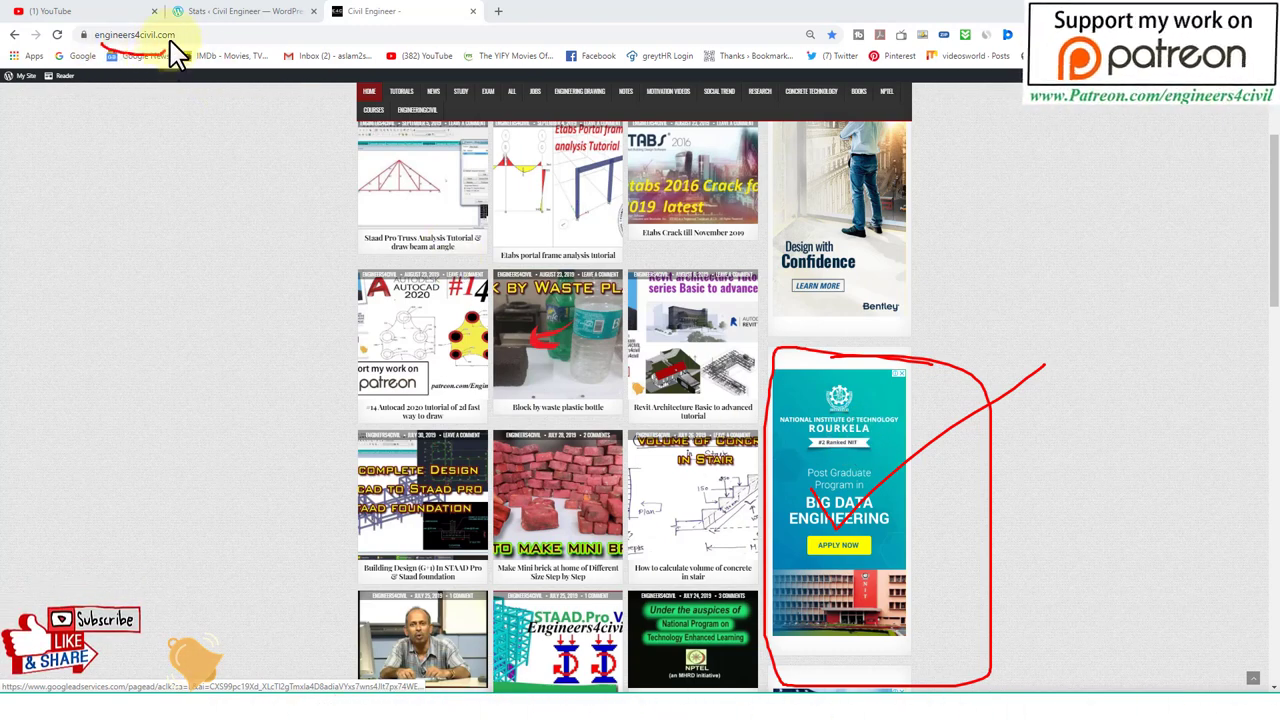
left_click_drag(172, 50, 105, 127)
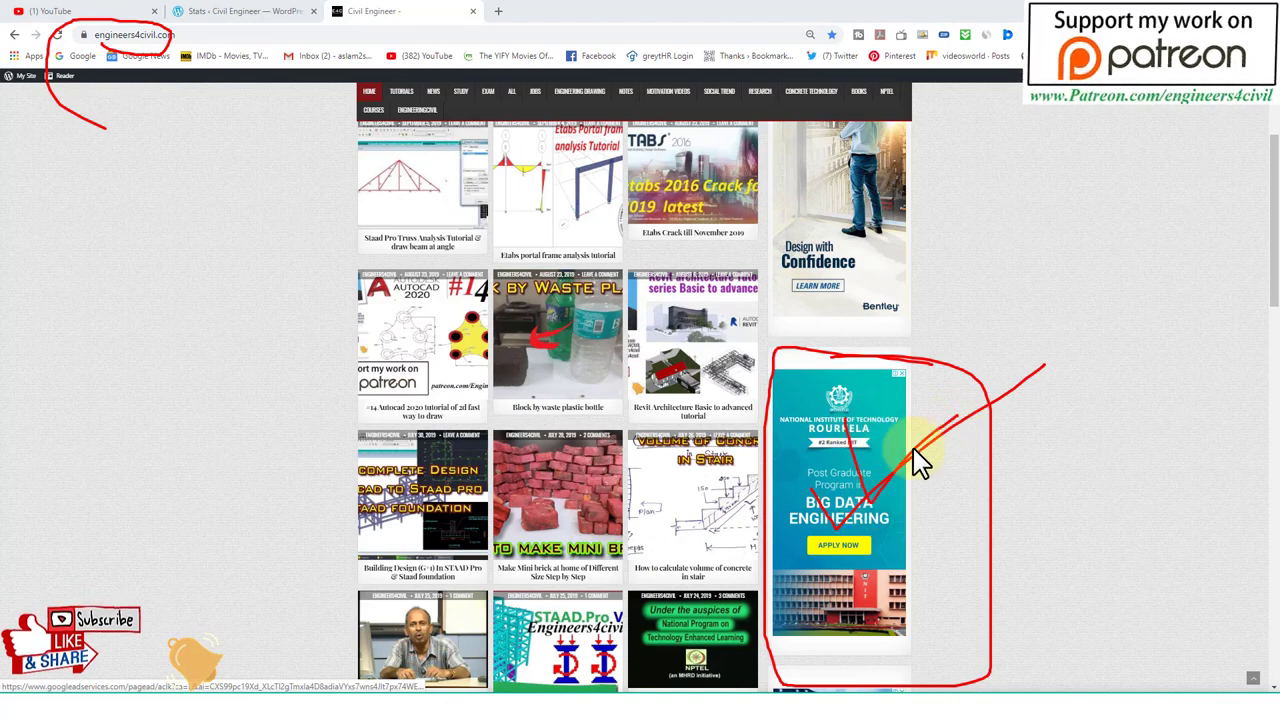